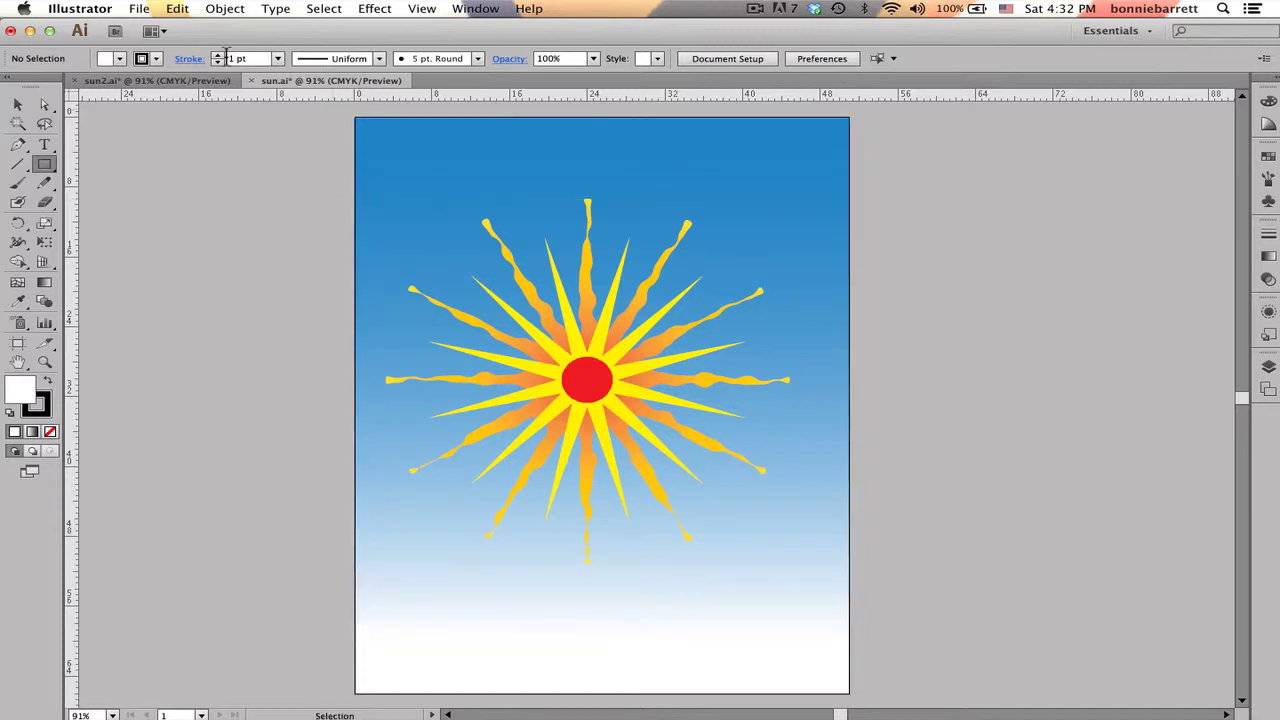
Step: On sun2.ai, show the rulers and the document grid, and switch ruler units to picas
click(155, 81)
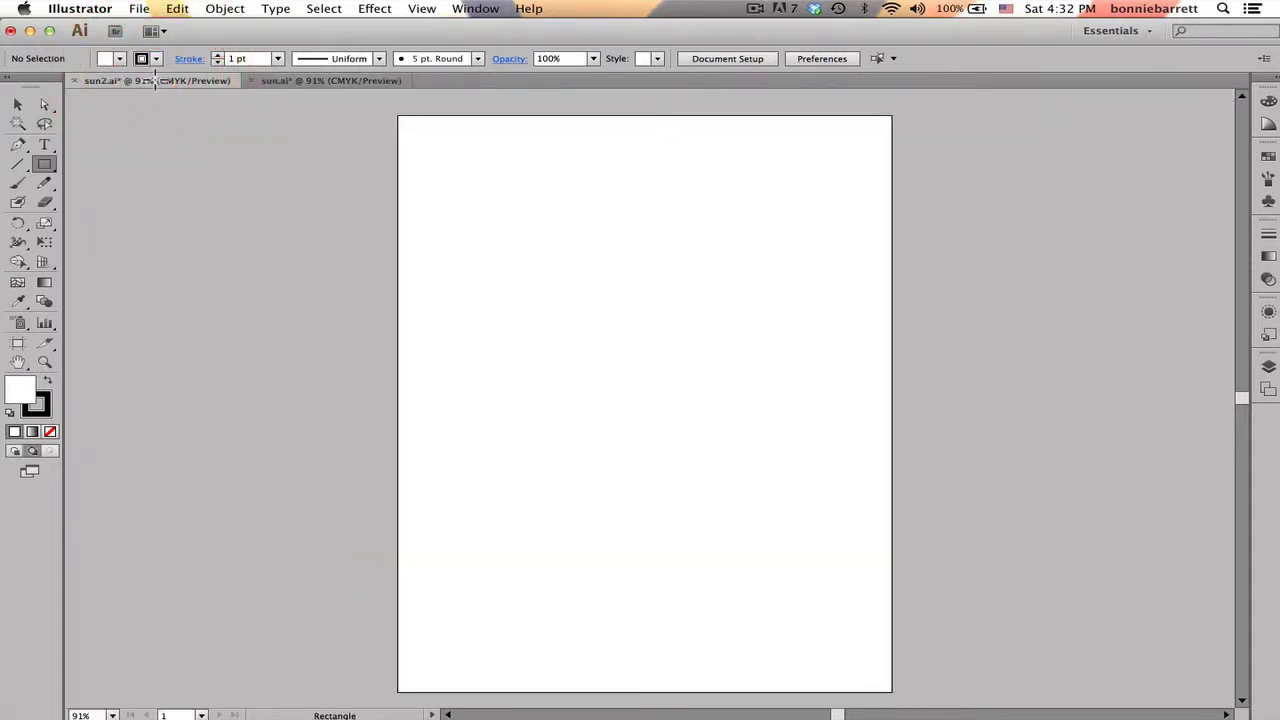
click(421, 9)
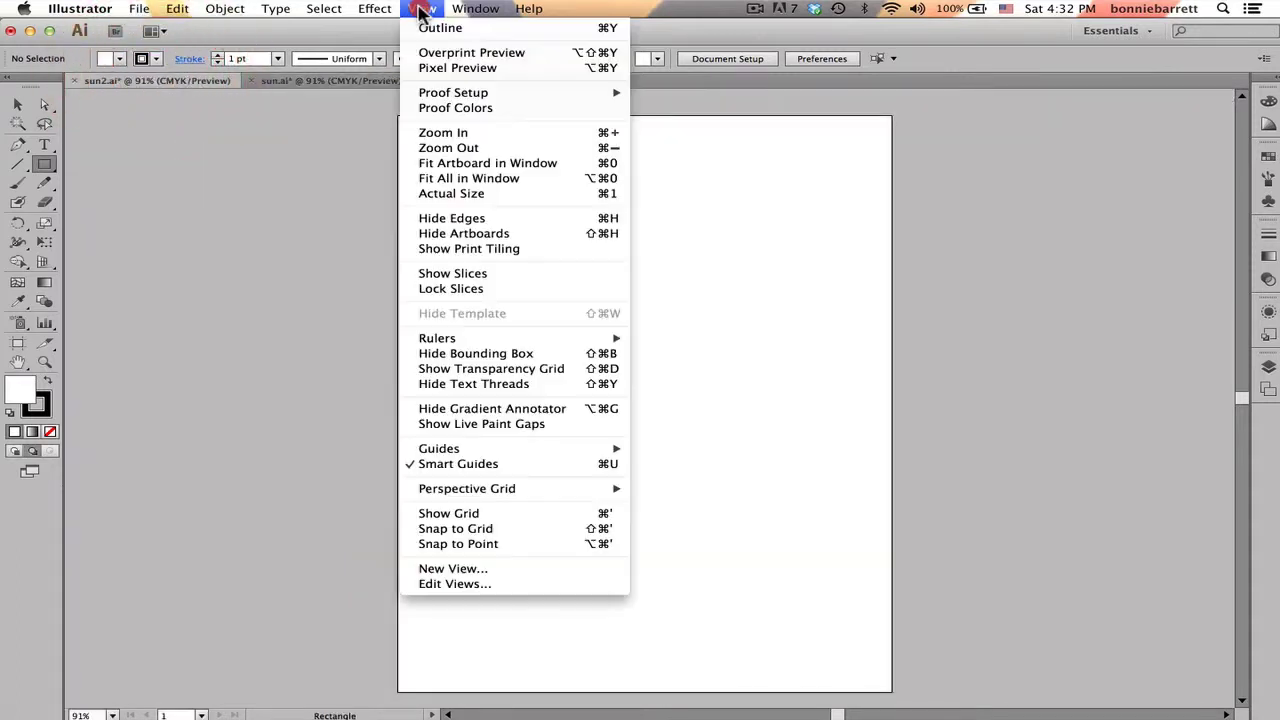
mouse_move(440, 341)
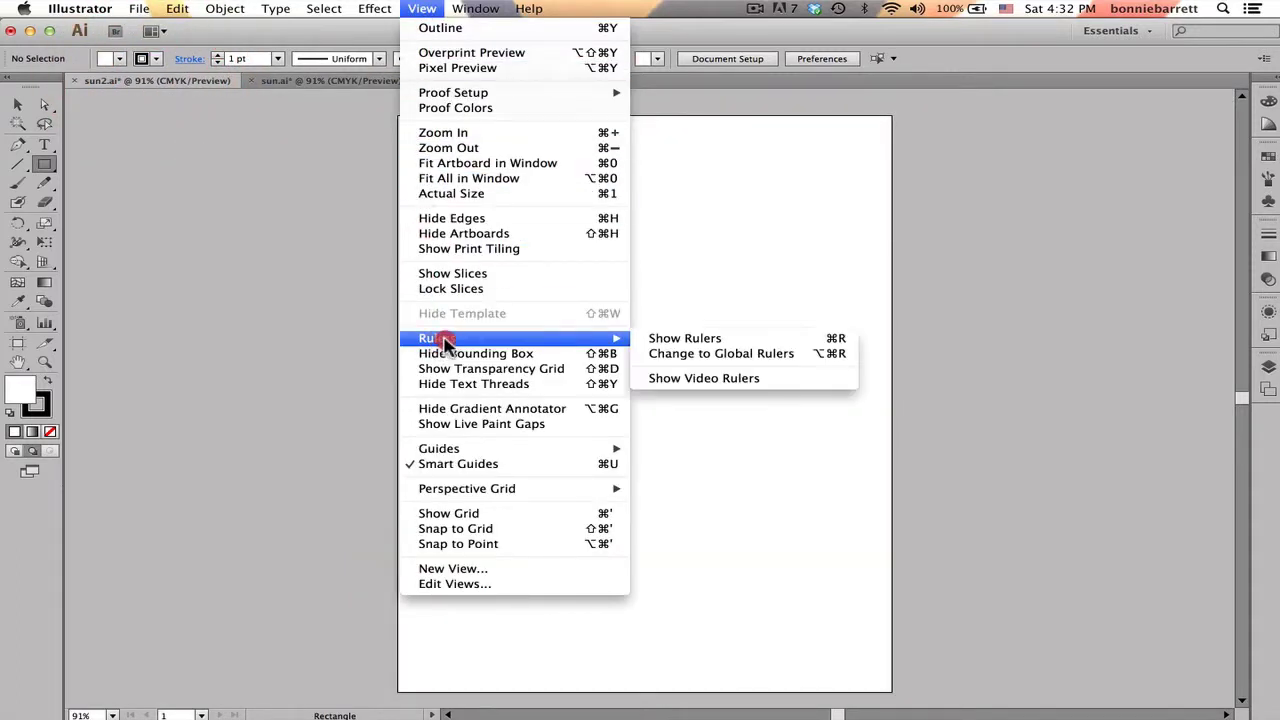
click(697, 339)
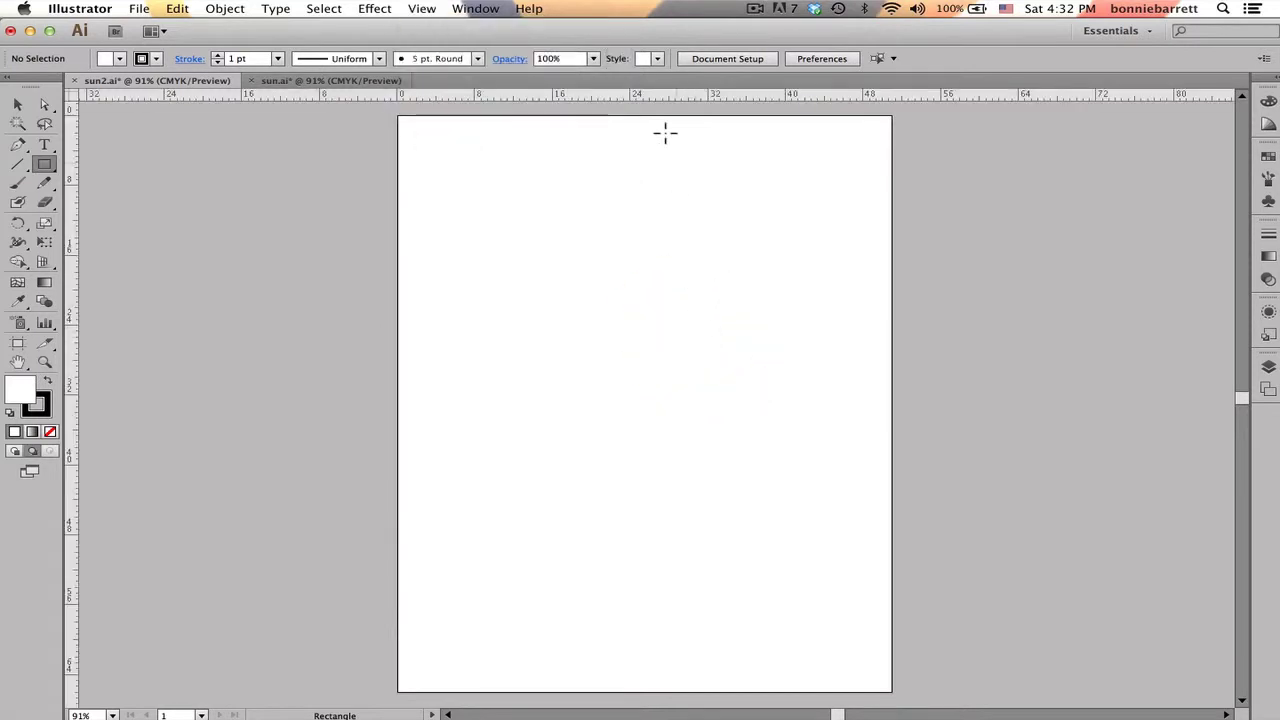
drag(421, 9, 449, 522)
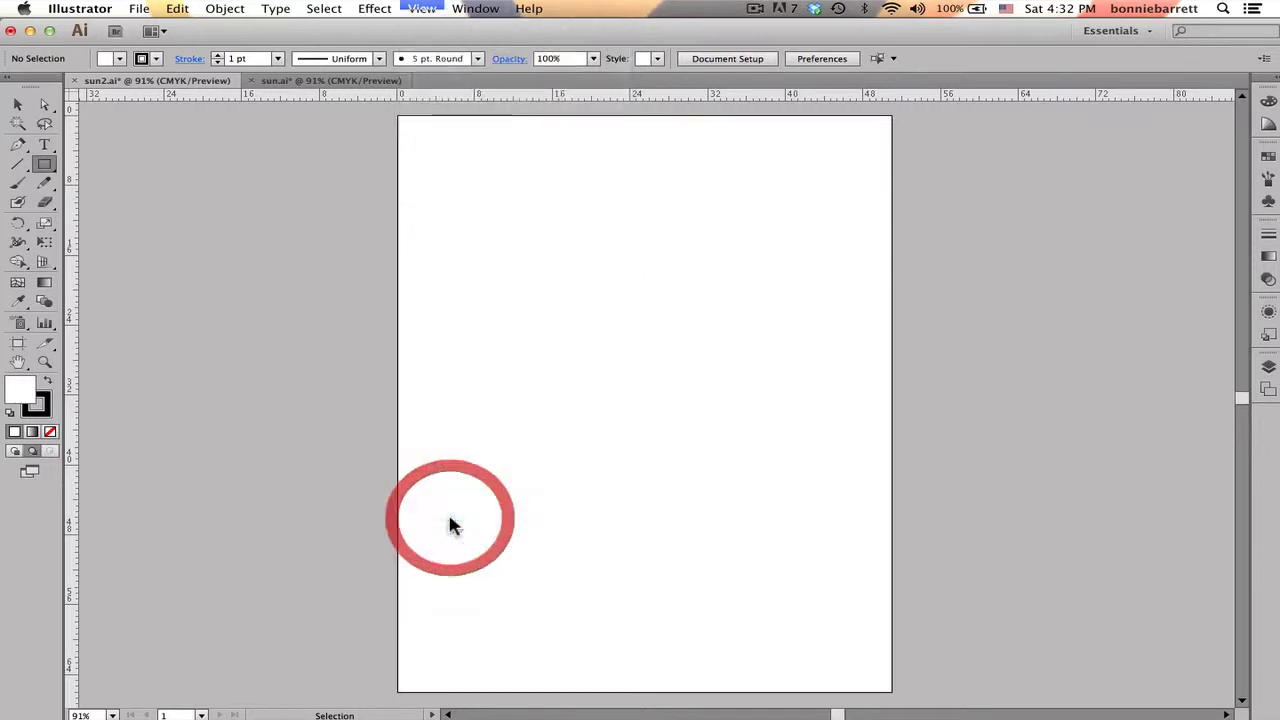
right_click(504, 93)
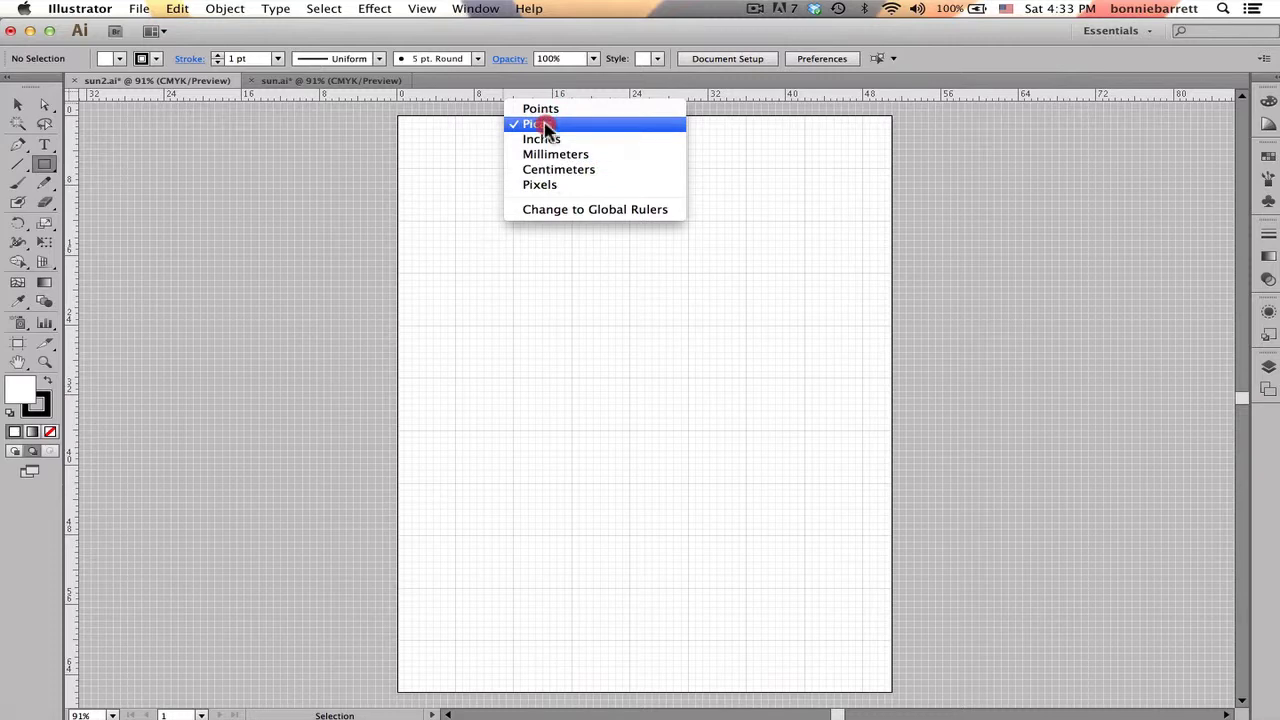
click(545, 126)
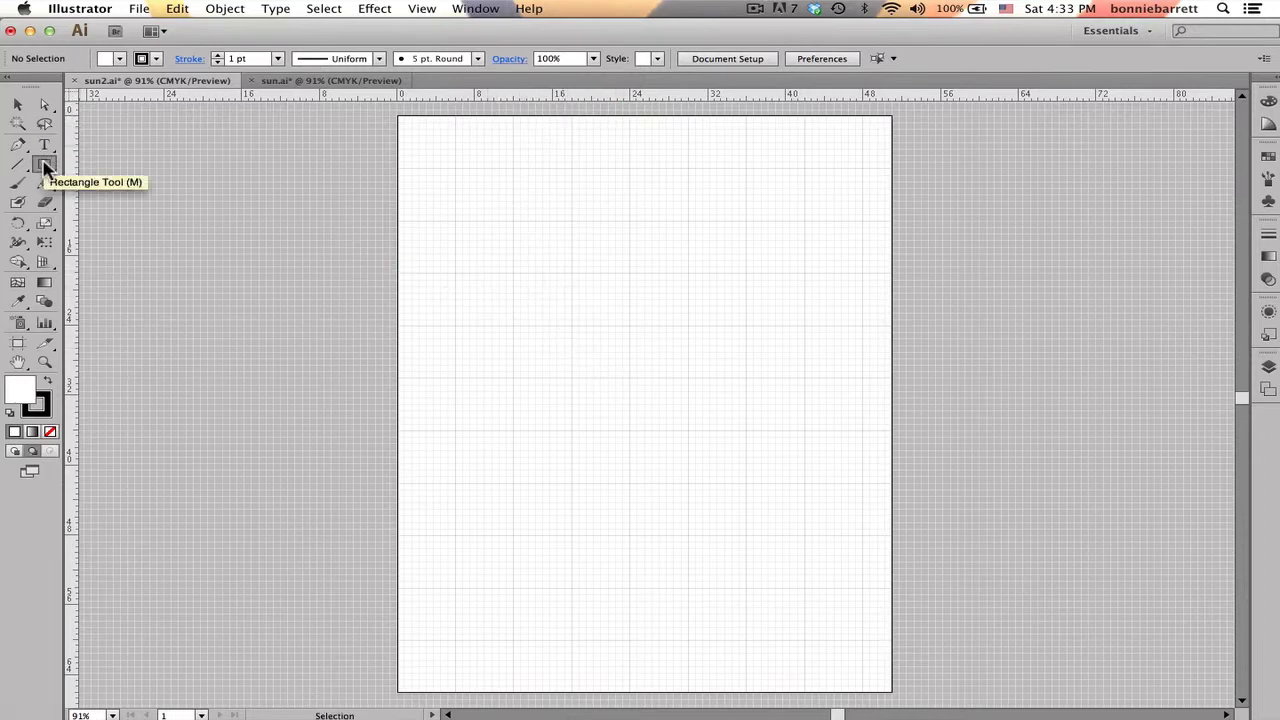
Step: Draw a perfect circle with the Ellipse tool outward from the page centre, about 5p3.74 across
drag(44, 167, 128, 203)
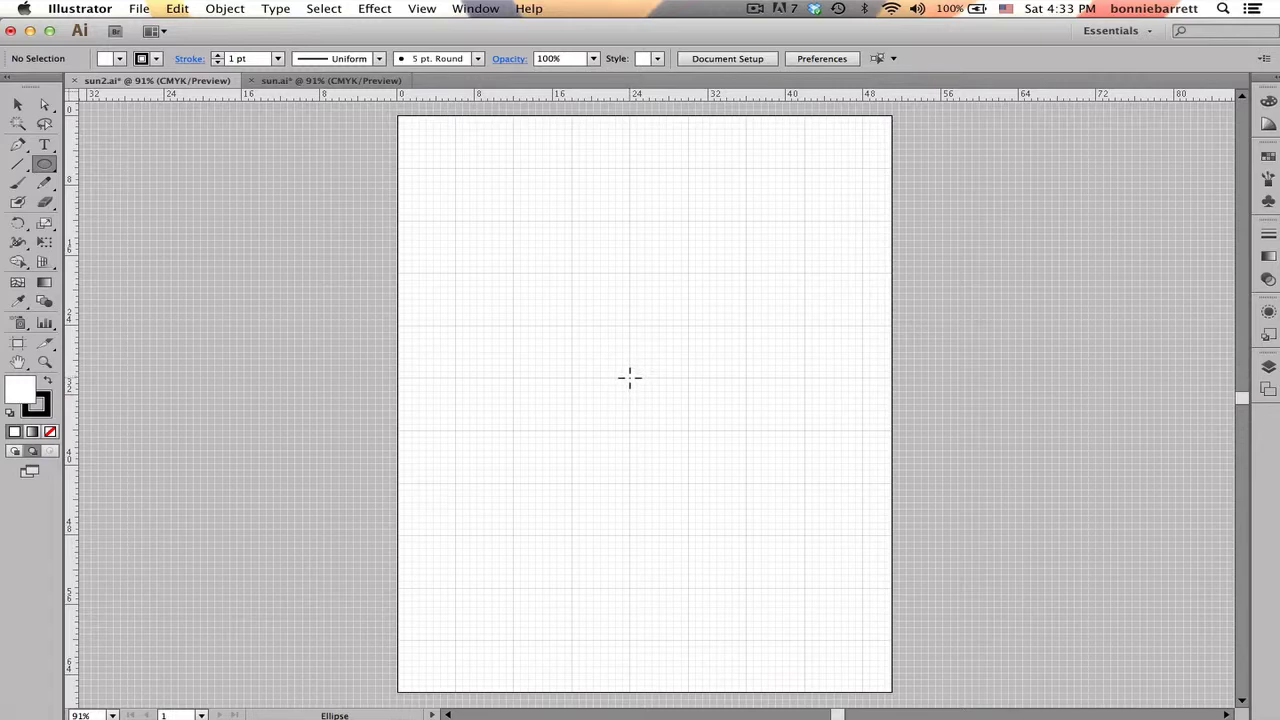
drag(629, 377, 651, 405)
key(alt)
key(shift)
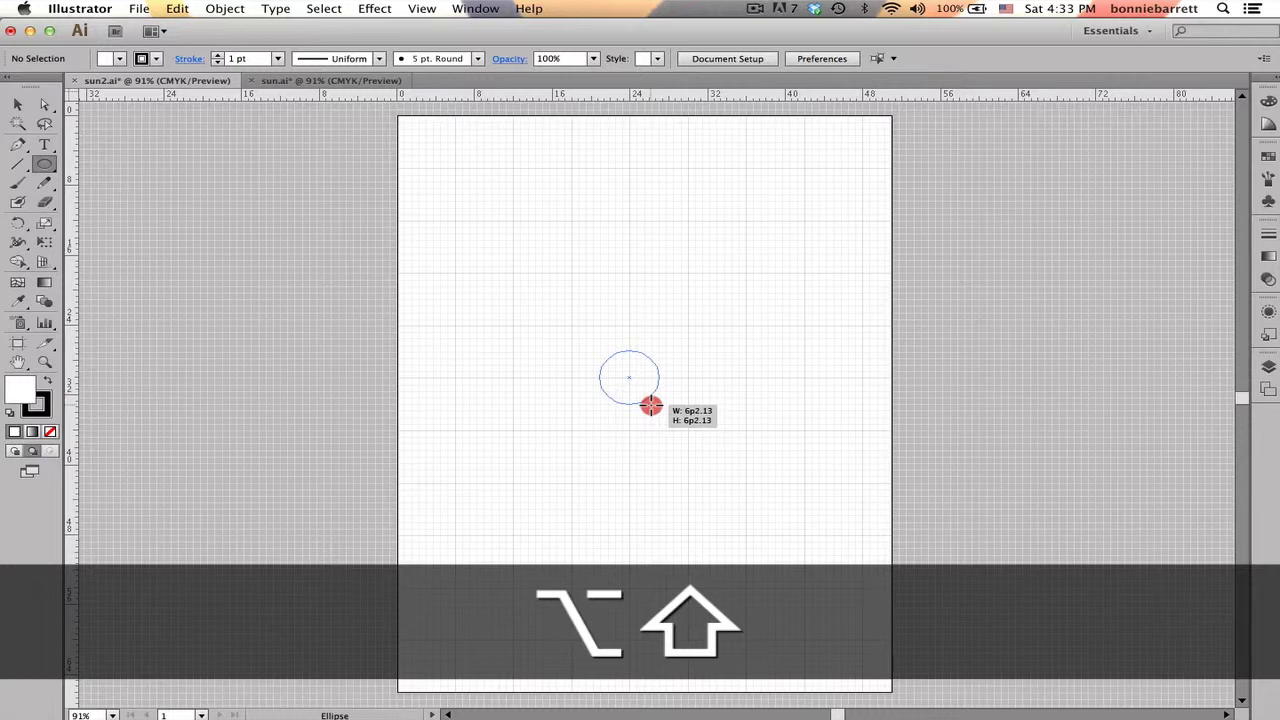
drag(651, 405, 651, 402)
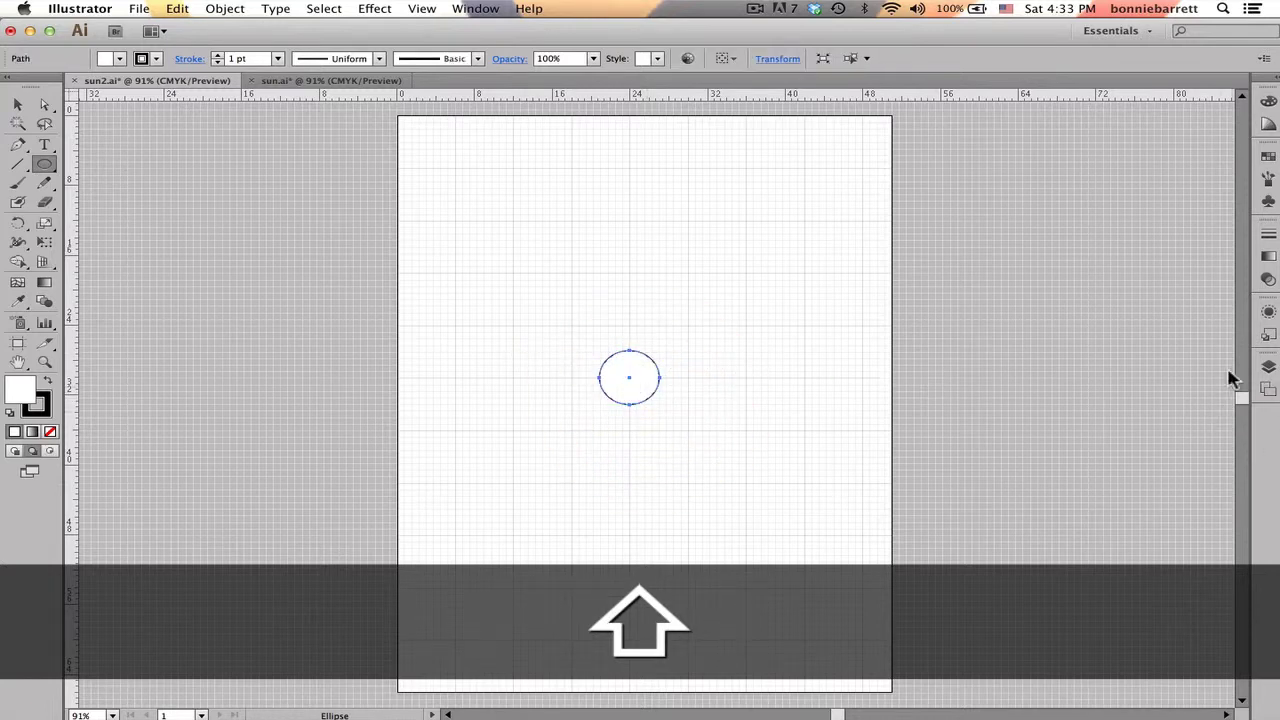
Step: Duplicate Layer 1 in the Layers panel and rename the original layer 'circle'
click(1266, 368)
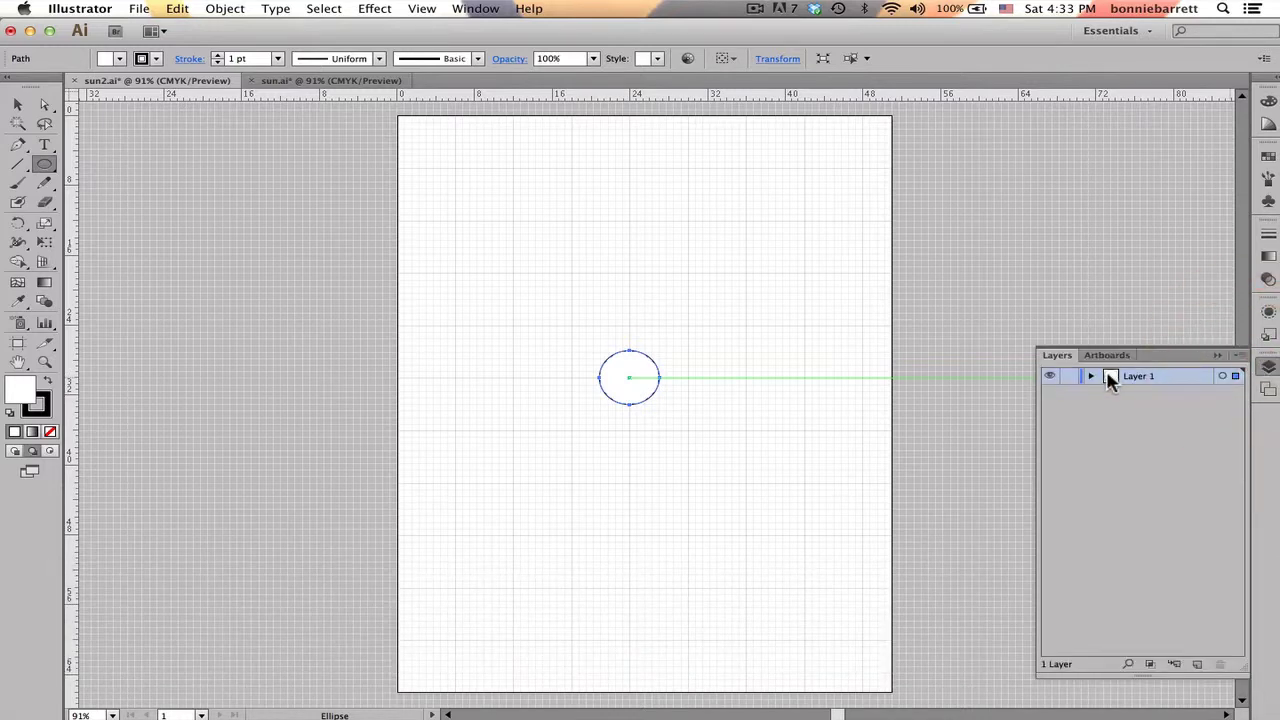
click(1238, 356)
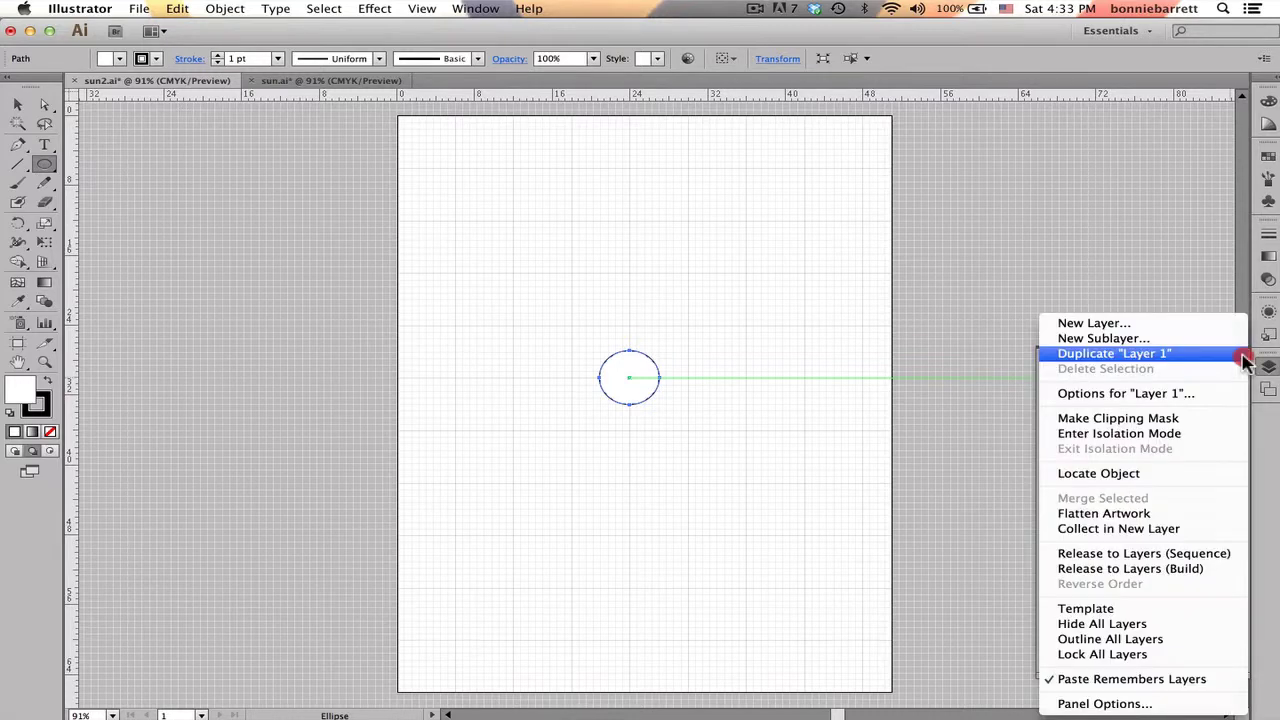
click(1197, 355)
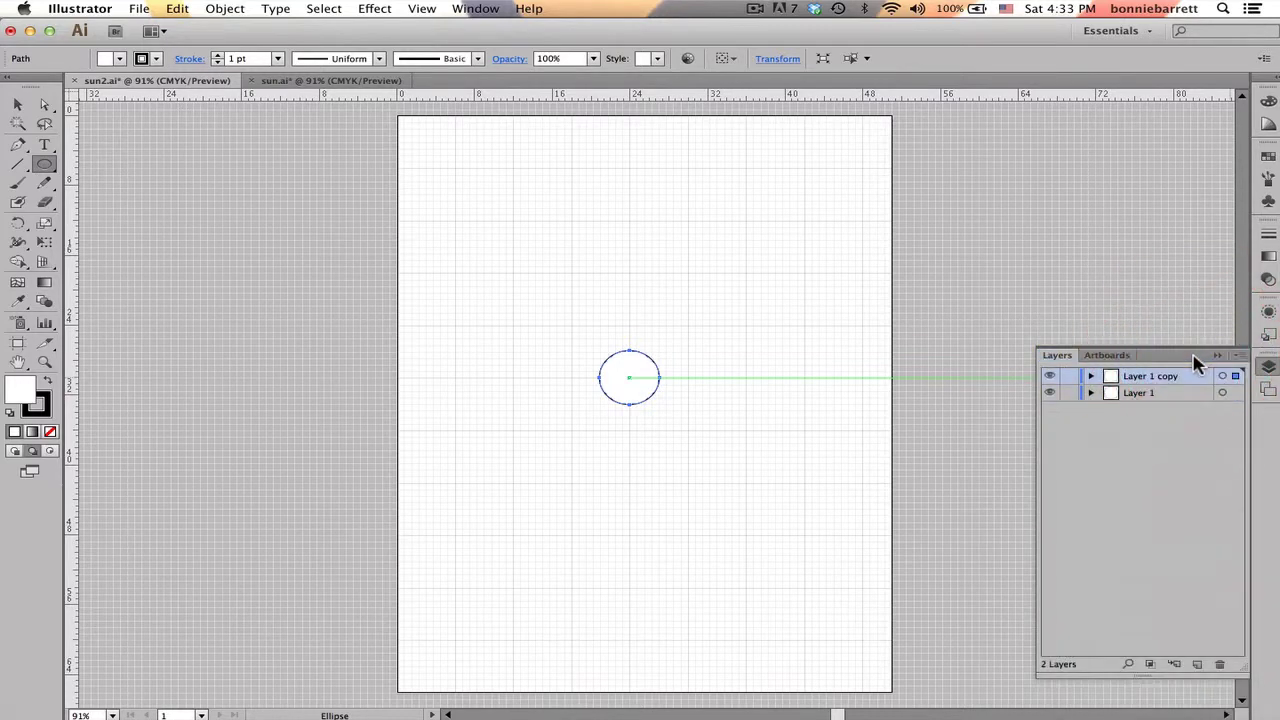
click(1140, 394)
double_click(1140, 394)
text(circle)
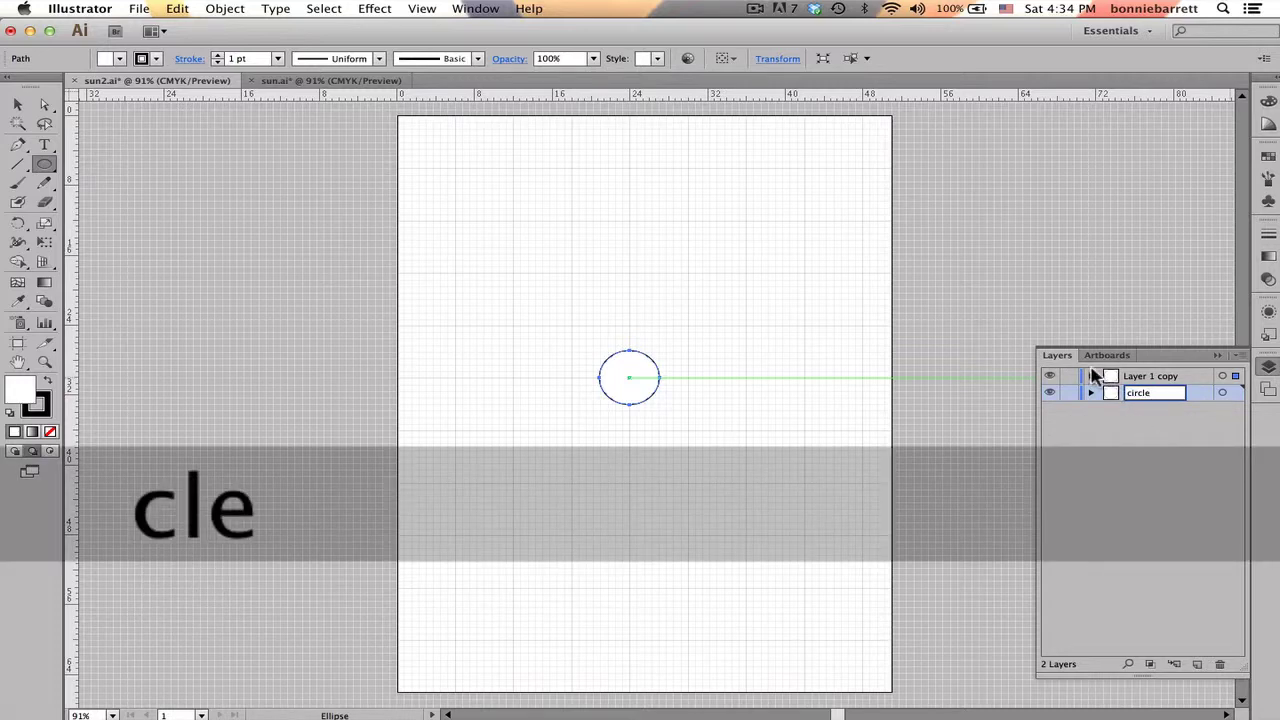
click(1050, 396)
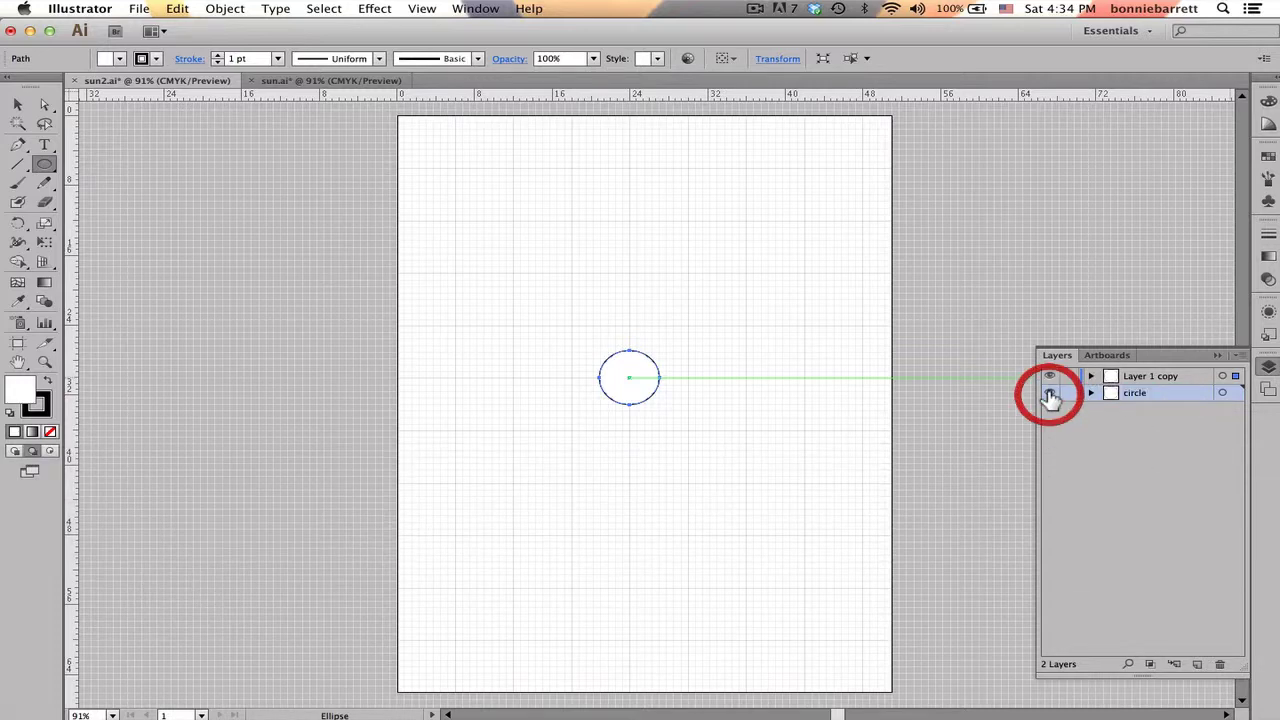
Step: Rename the Layer 1 copy to 'Rays' and hide the circle layer
click(1134, 377)
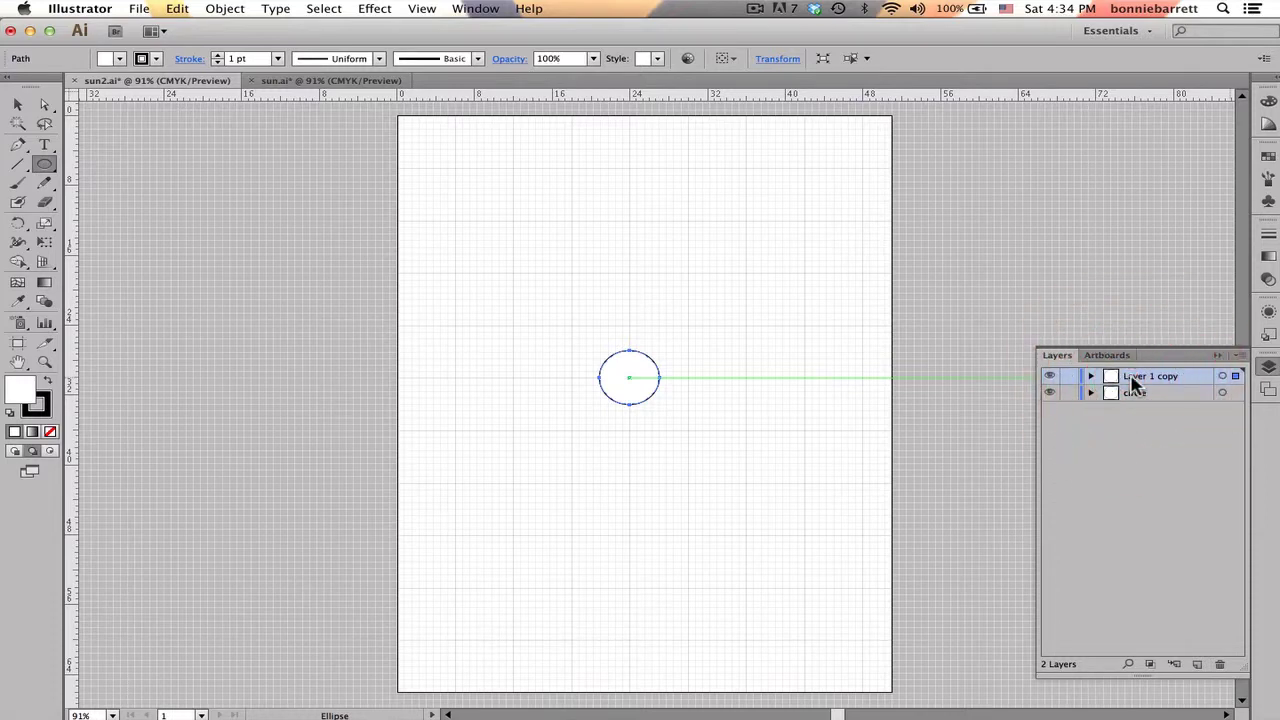
click(1132, 379)
double_click(1131, 377)
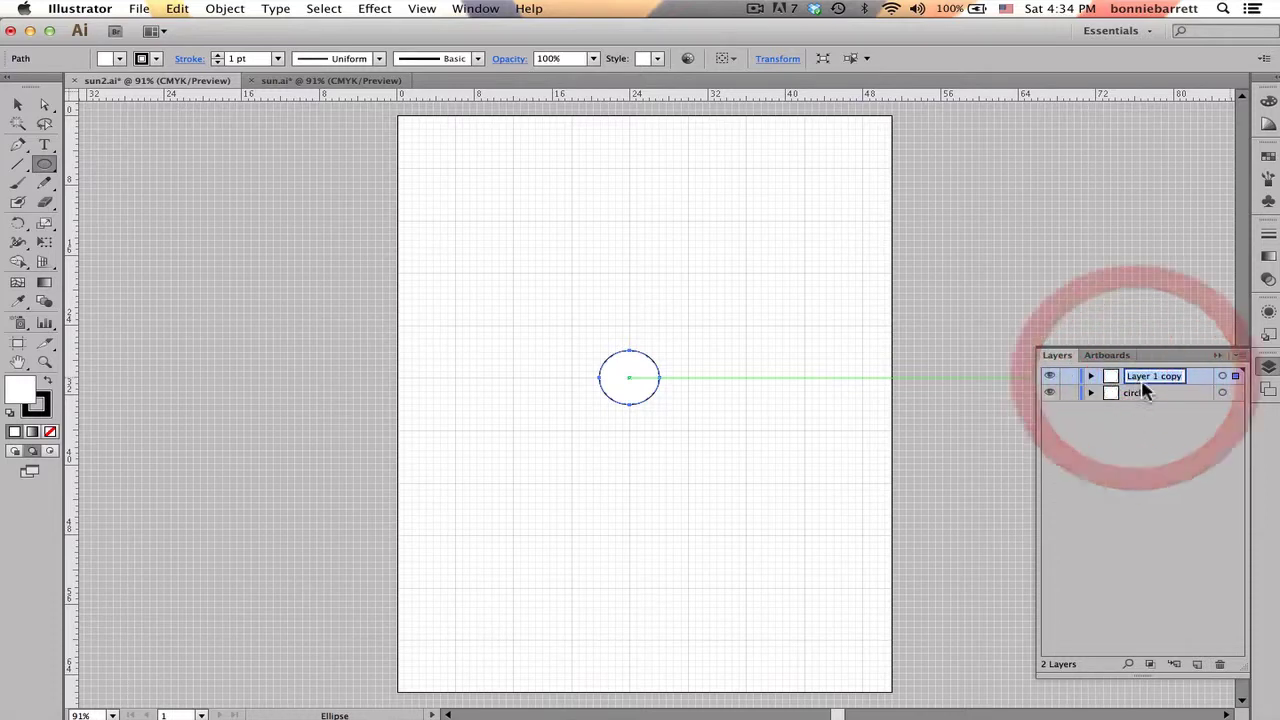
text(Rays)
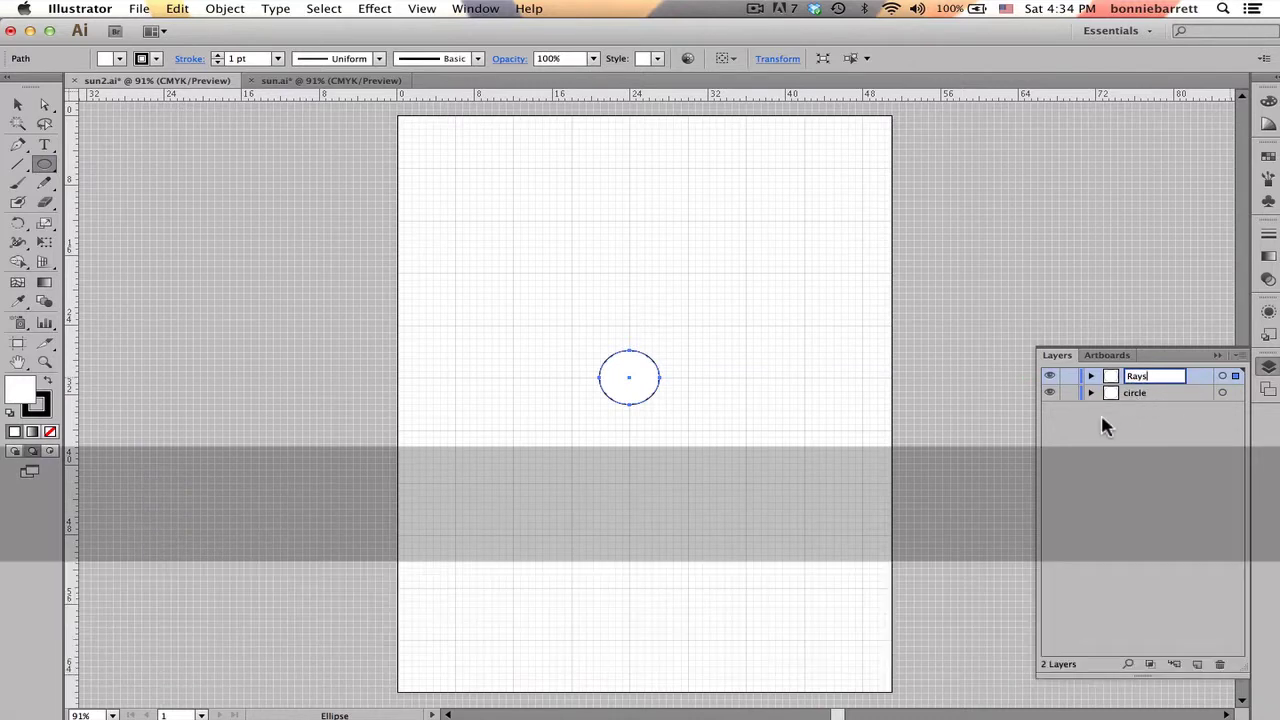
click(1052, 395)
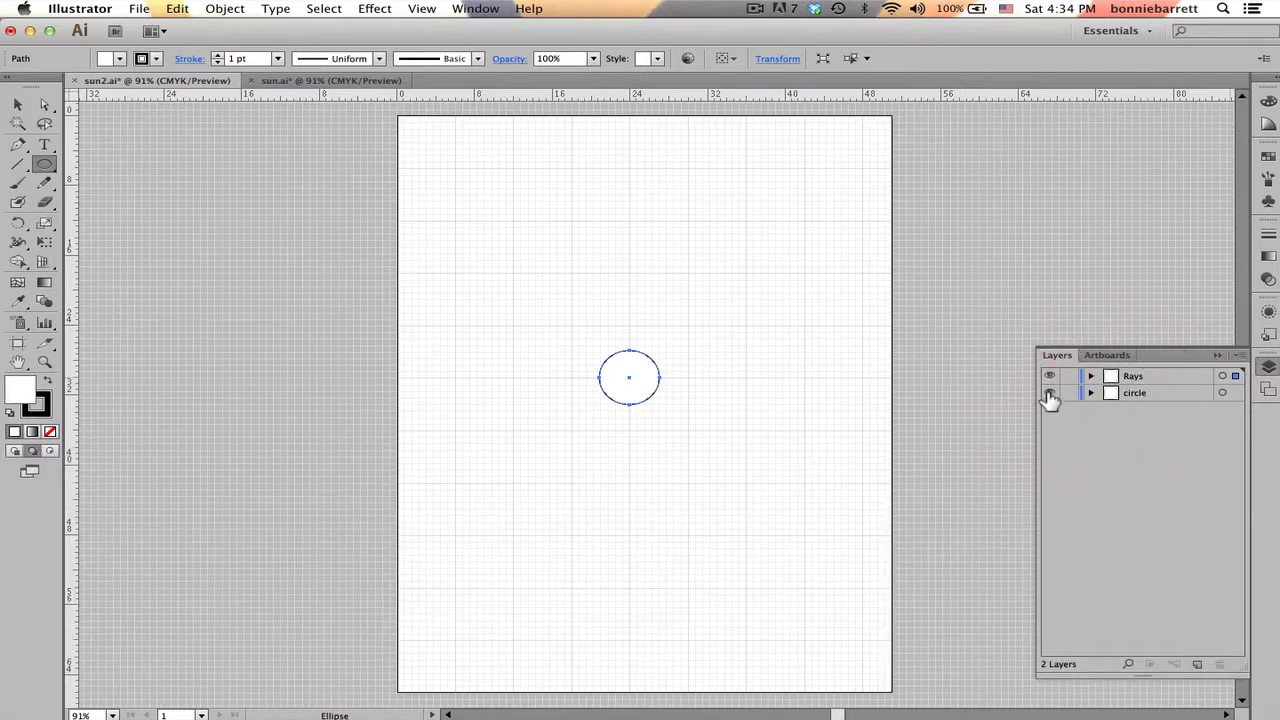
click(1049, 394)
Step: On the Rays layer, draw an upright three-sided polygon above the circle
click(1154, 375)
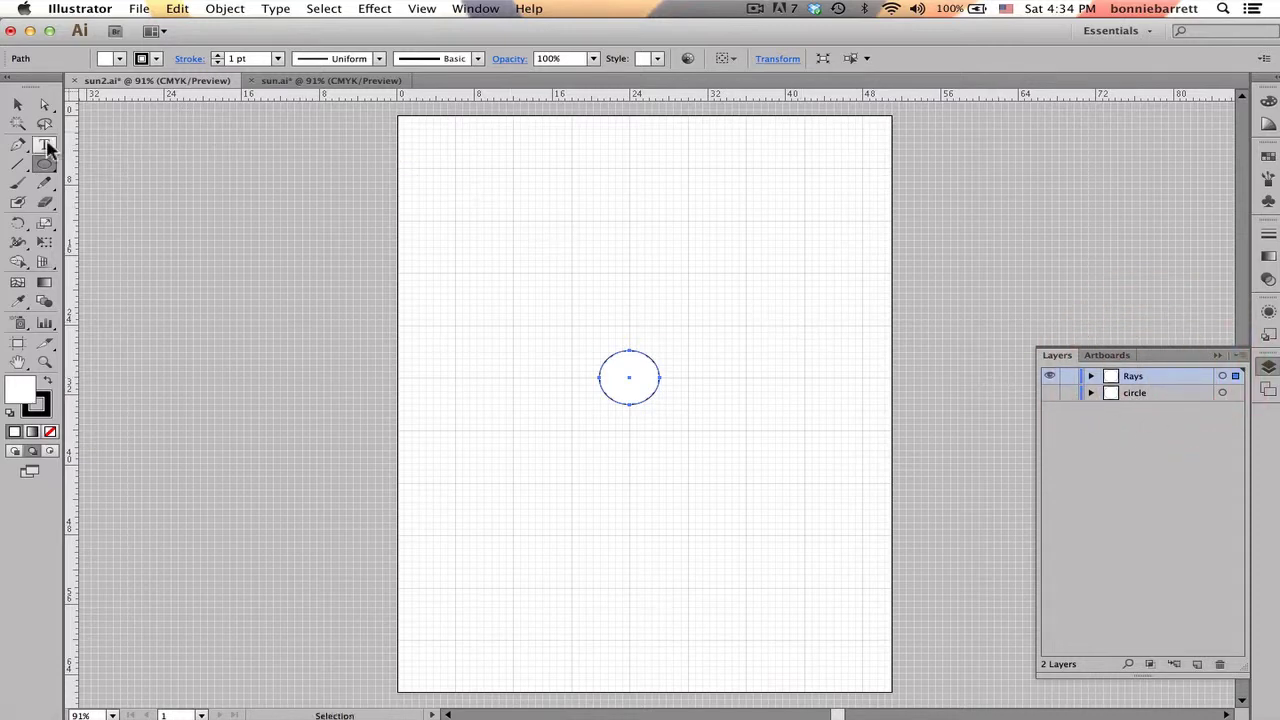
drag(44, 164, 116, 222)
drag(614, 271, 611, 240)
key(Down)
key(Down)
key(Down)
key(Down)
key(shift)
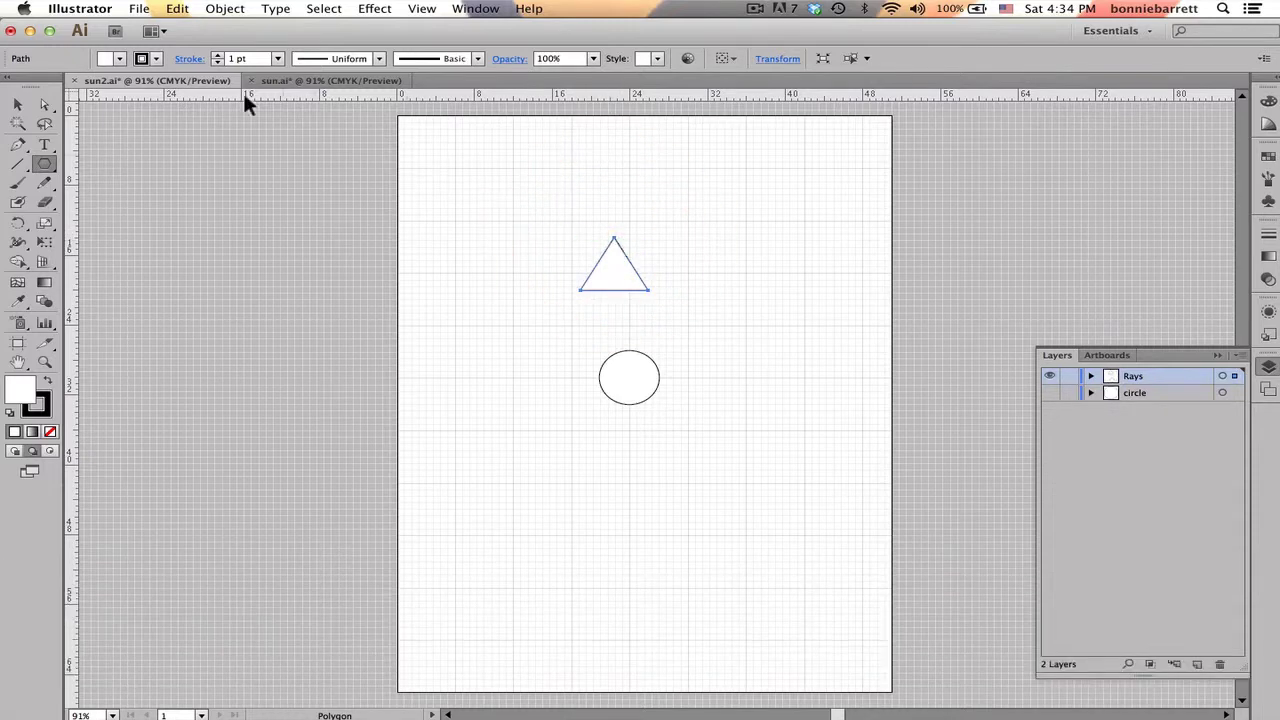
Step: Move the triangle down onto the circle and stretch it upward into a tall spike
click(17, 104)
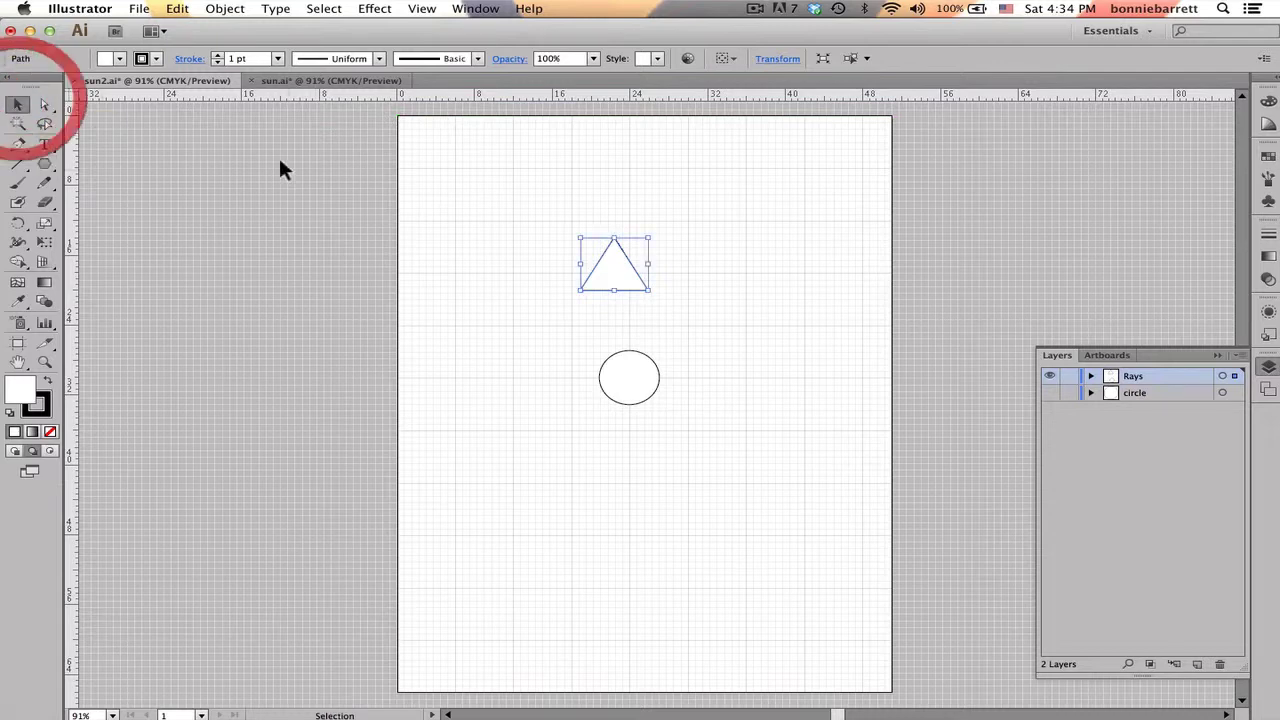
drag(599, 257, 616, 316)
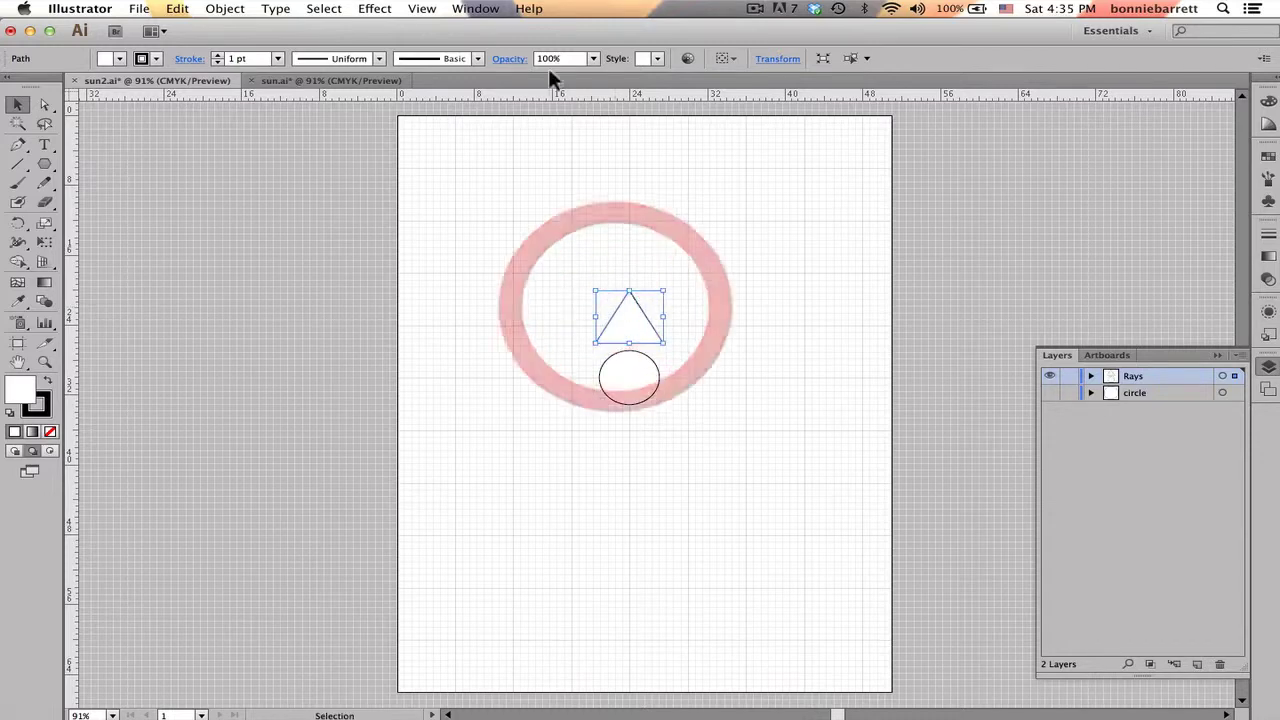
click(421, 8)
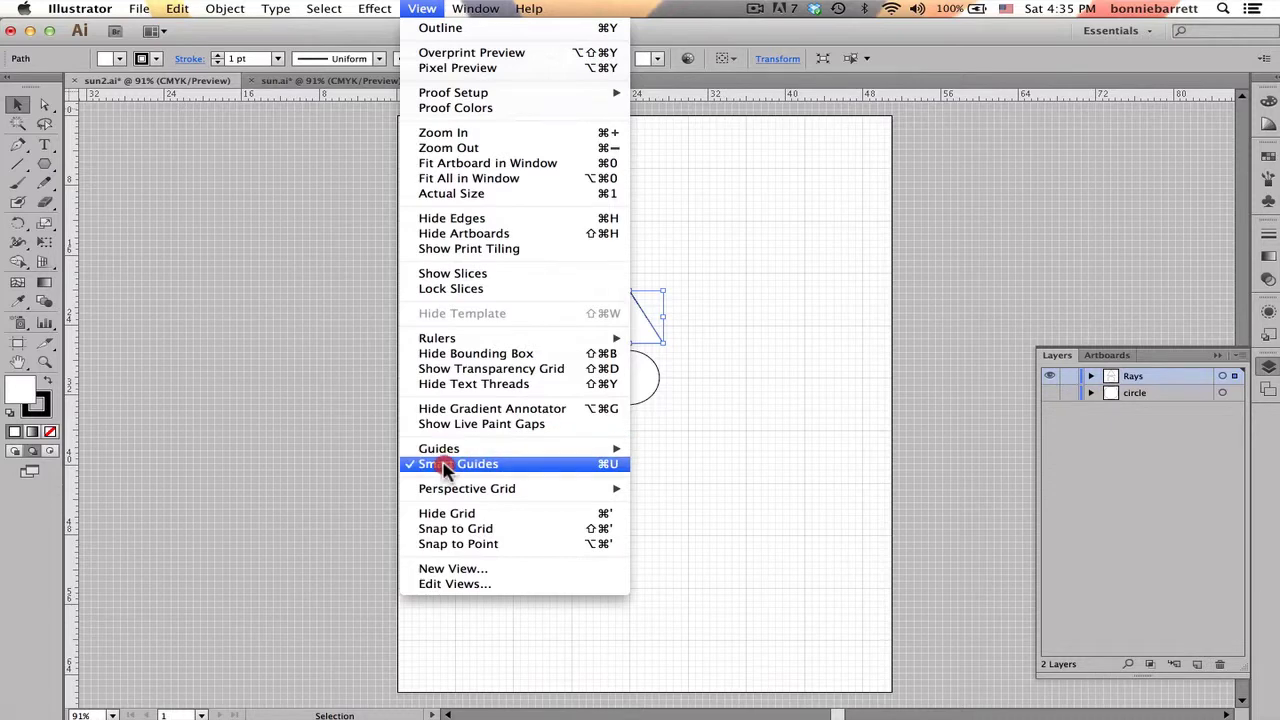
click(833, 352)
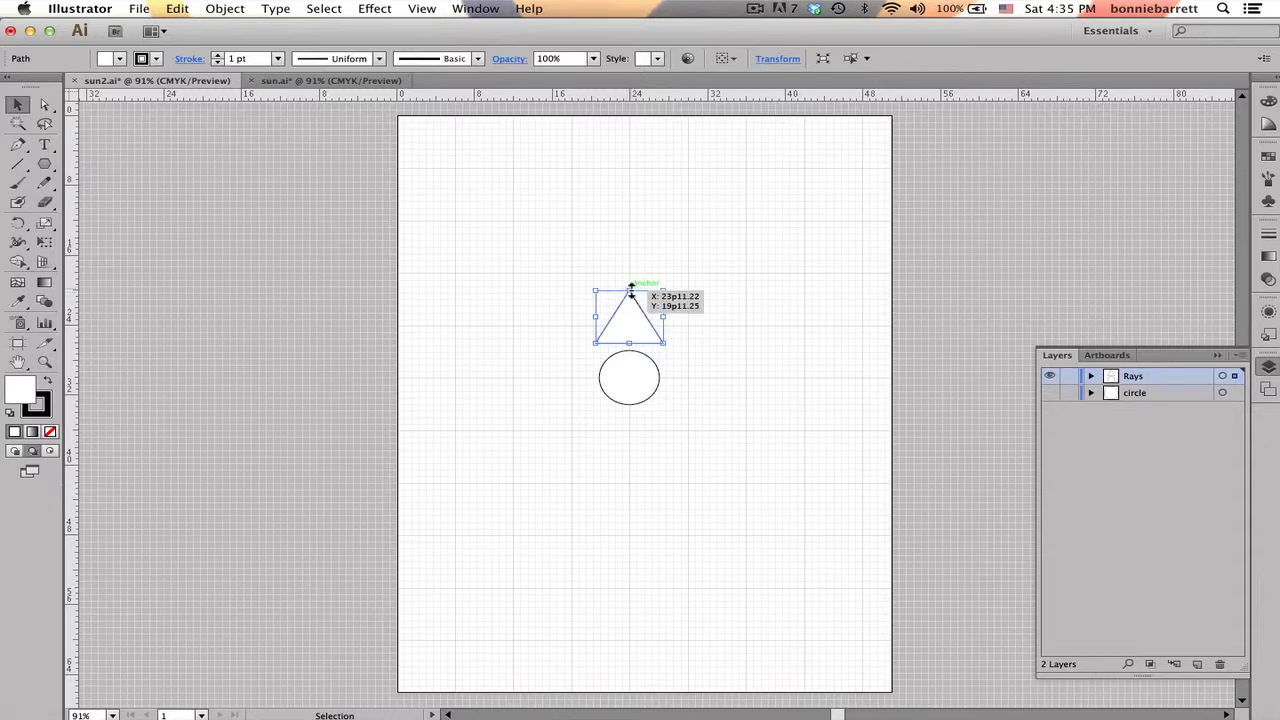
mouse_move(630, 291)
mouse_down()
mouse_move(639, 173)
mouse_move(638, 186)
mouse_up()
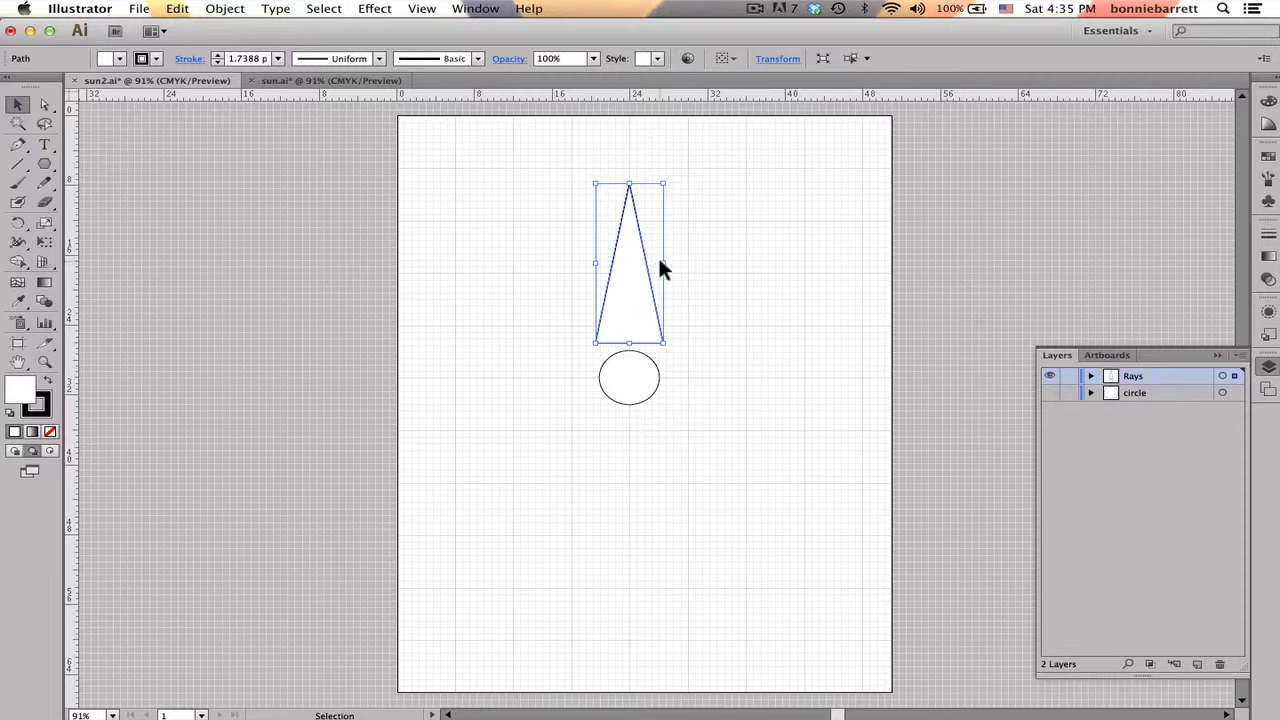
Step: Narrow the tall triangle evenly from both sides, then deselect and reselect it to check
drag(665, 263, 643, 265)
key(alt)
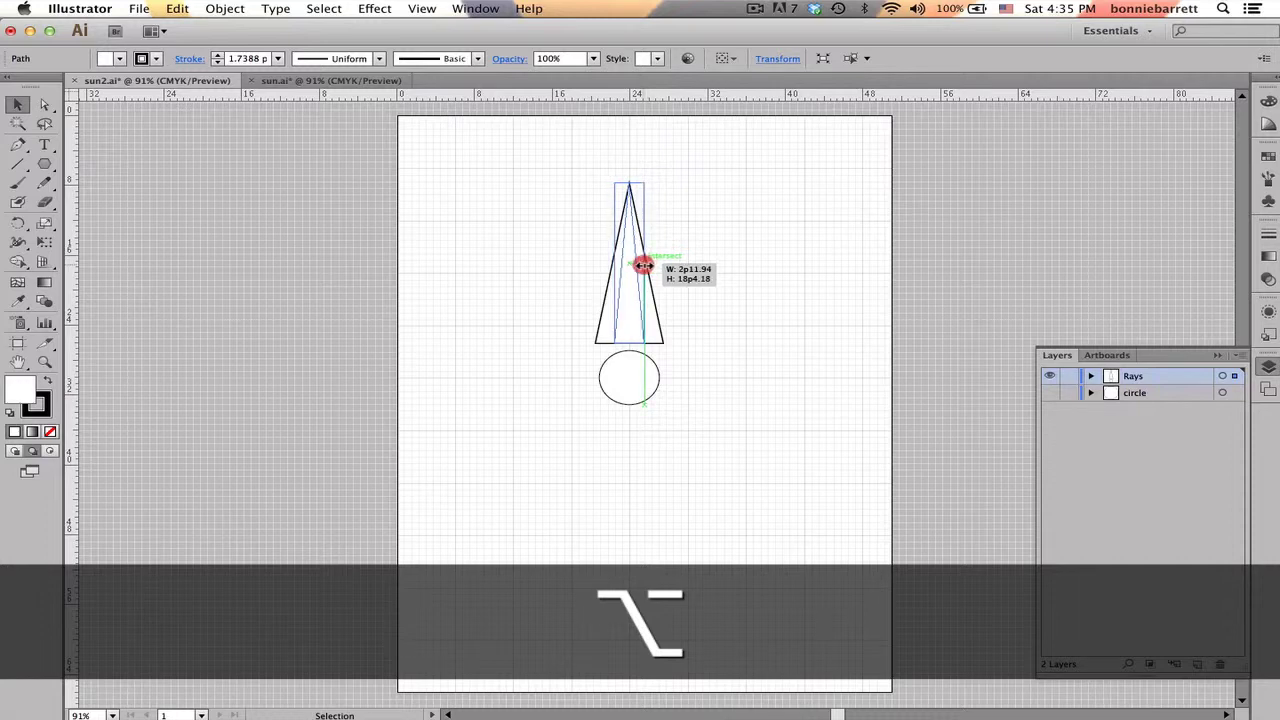
drag(643, 265, 645, 265)
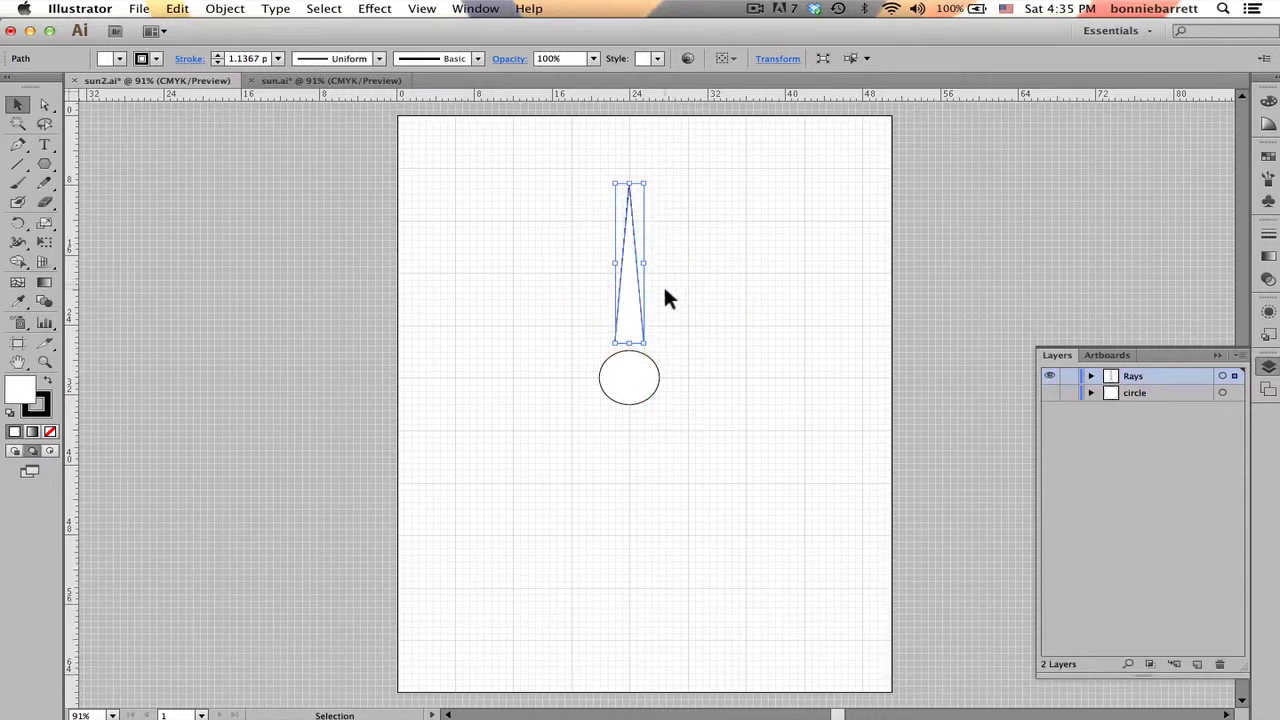
click(651, 303)
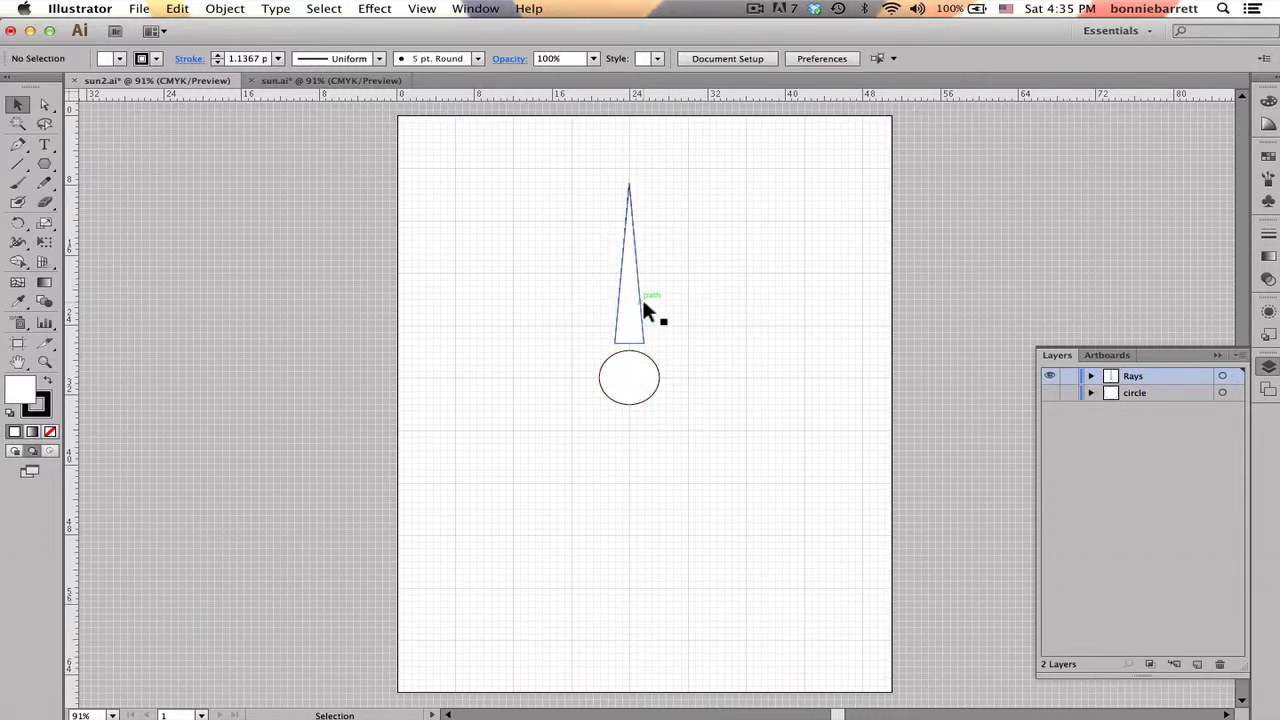
click(643, 299)
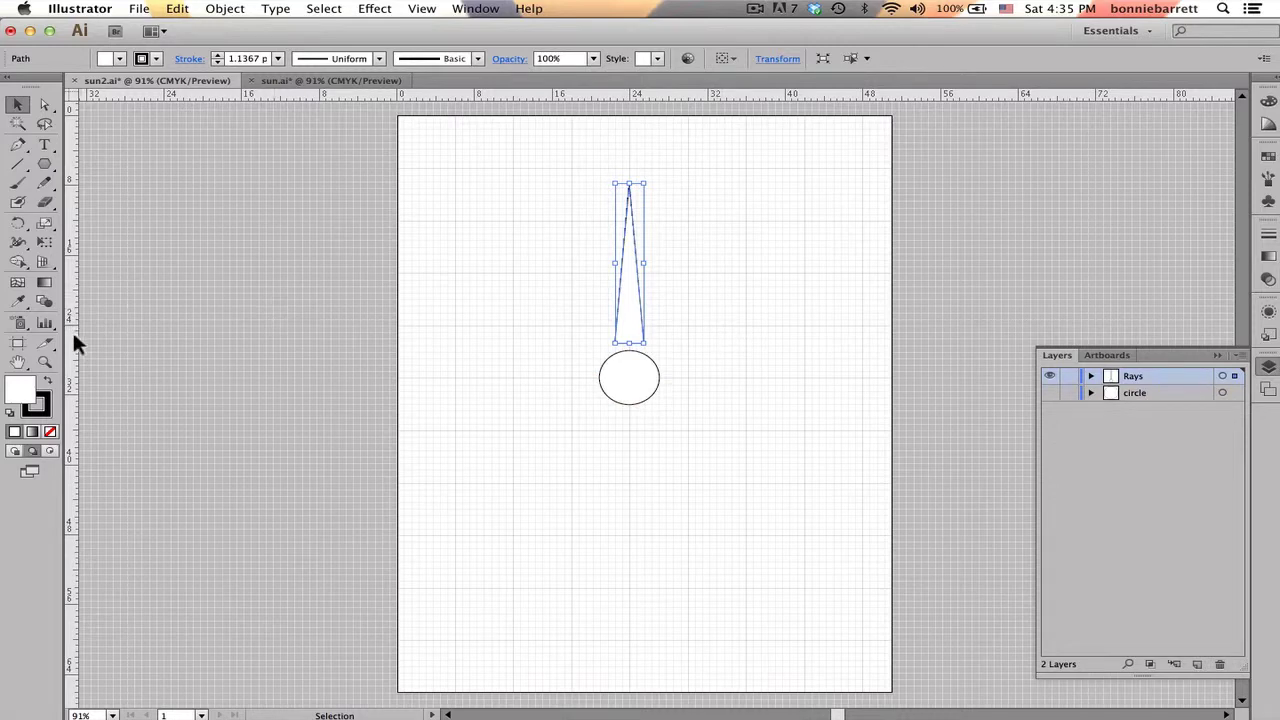
Step: Zoom in on the ray and circle, then nudge the ray down until its base slightly overlaps the circle
click(45, 363)
drag(515, 257, 760, 471)
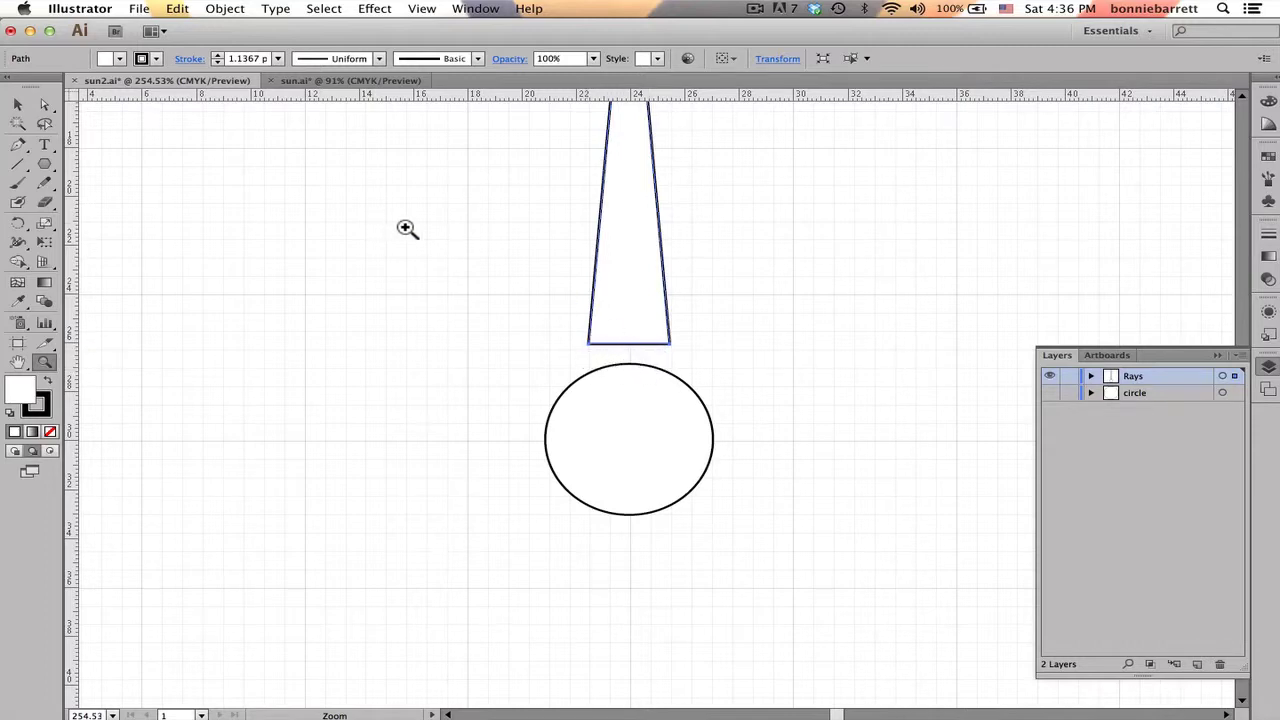
click(17, 104)
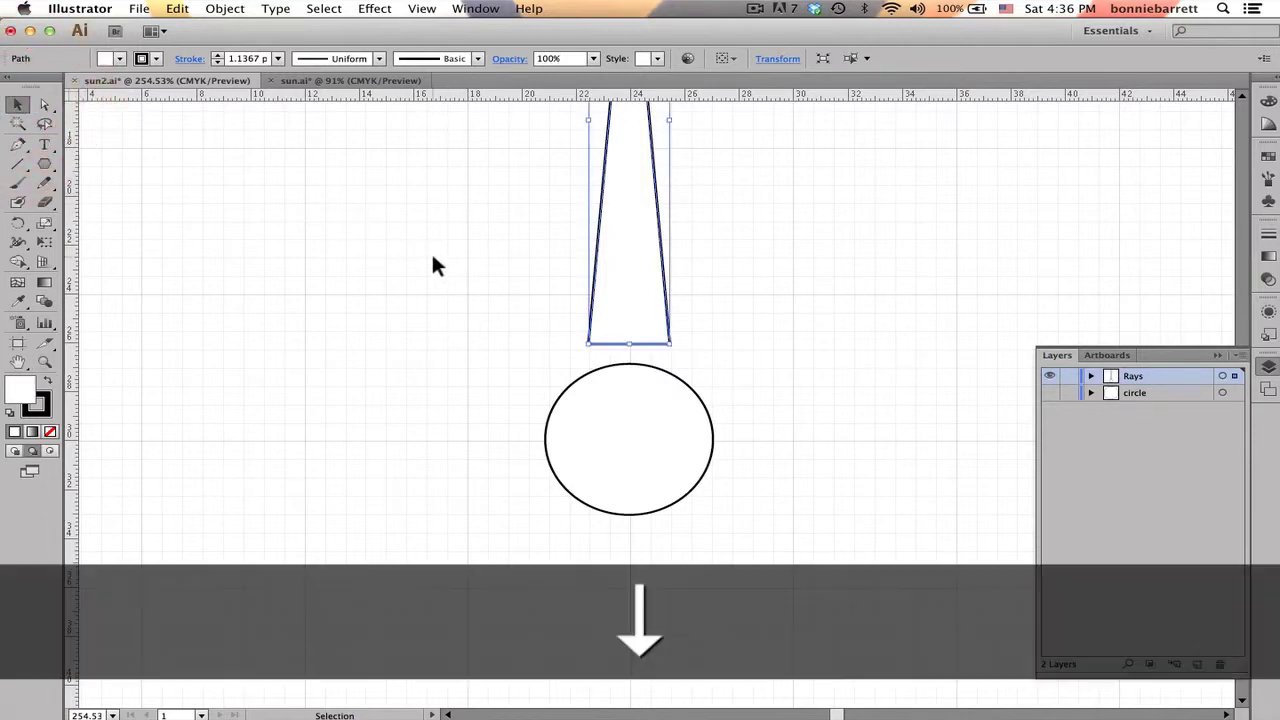
key(Down)
key(Down)
key(Down)
key(Down)
key(Down)
key(Down)
key(Down)
key(Down)
key(Down)
key(Down)
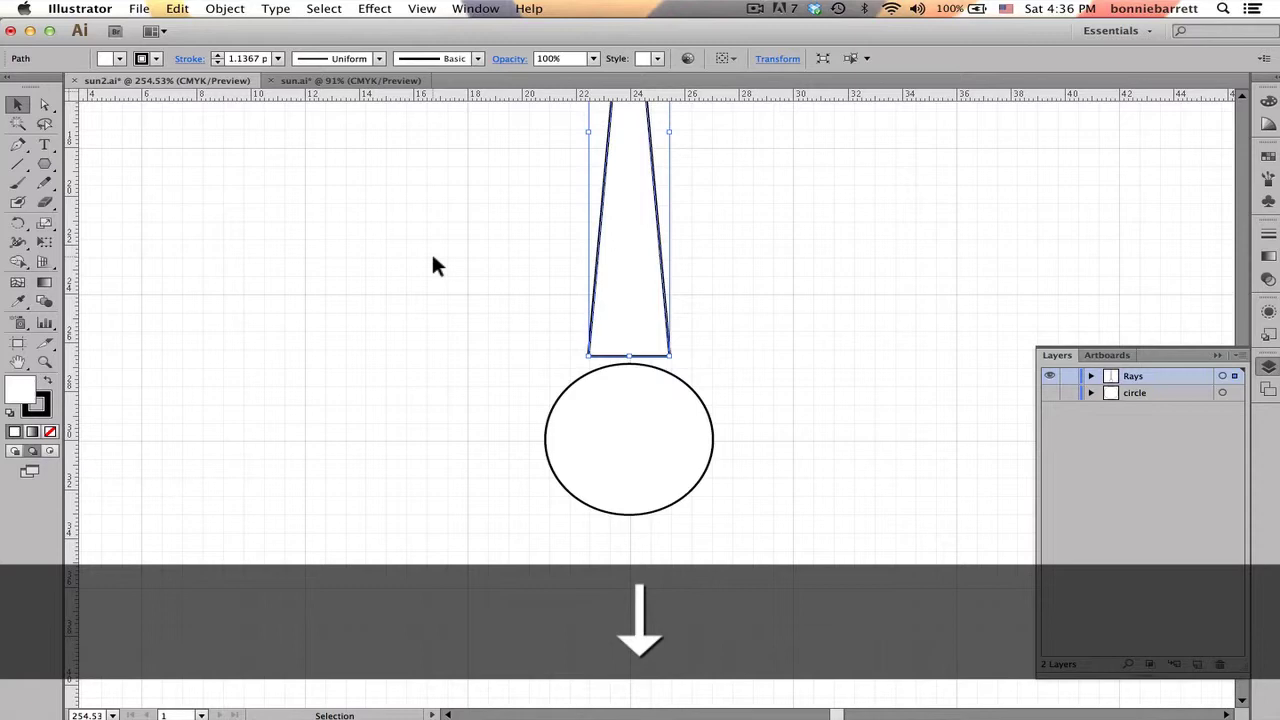
key(Down)
key(Down)
key(Down)
key(Down)
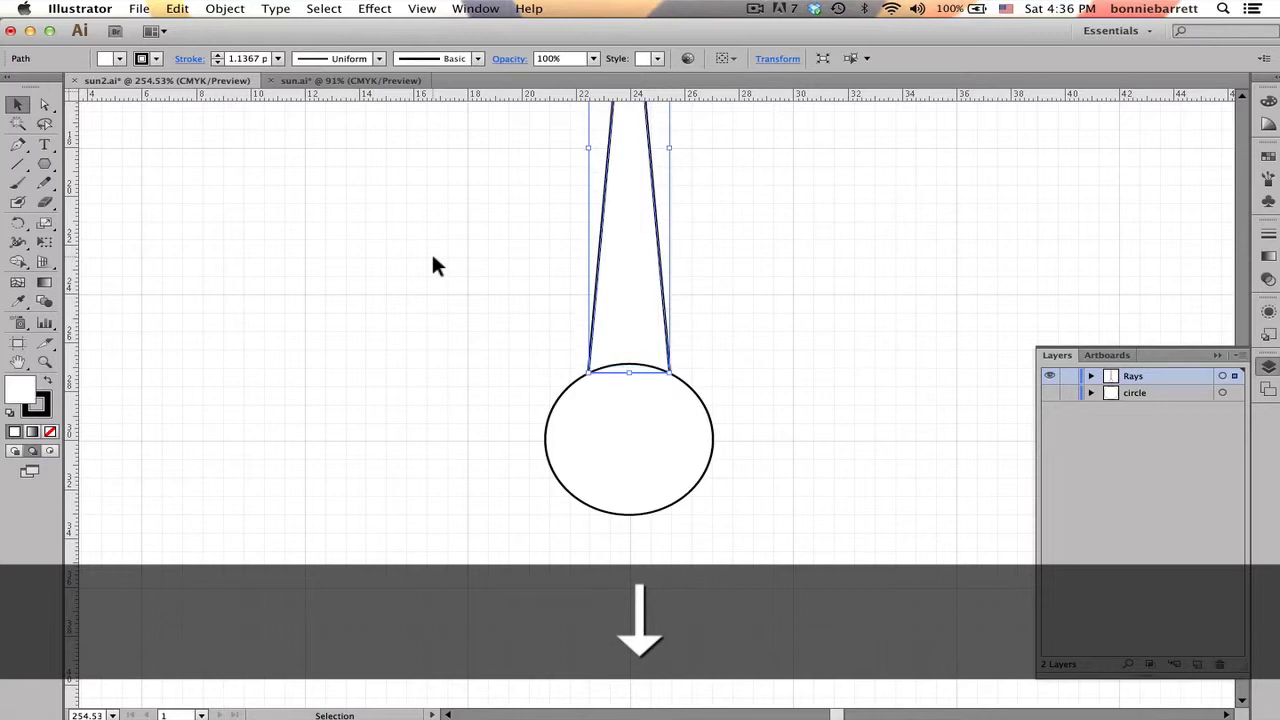
key(Down)
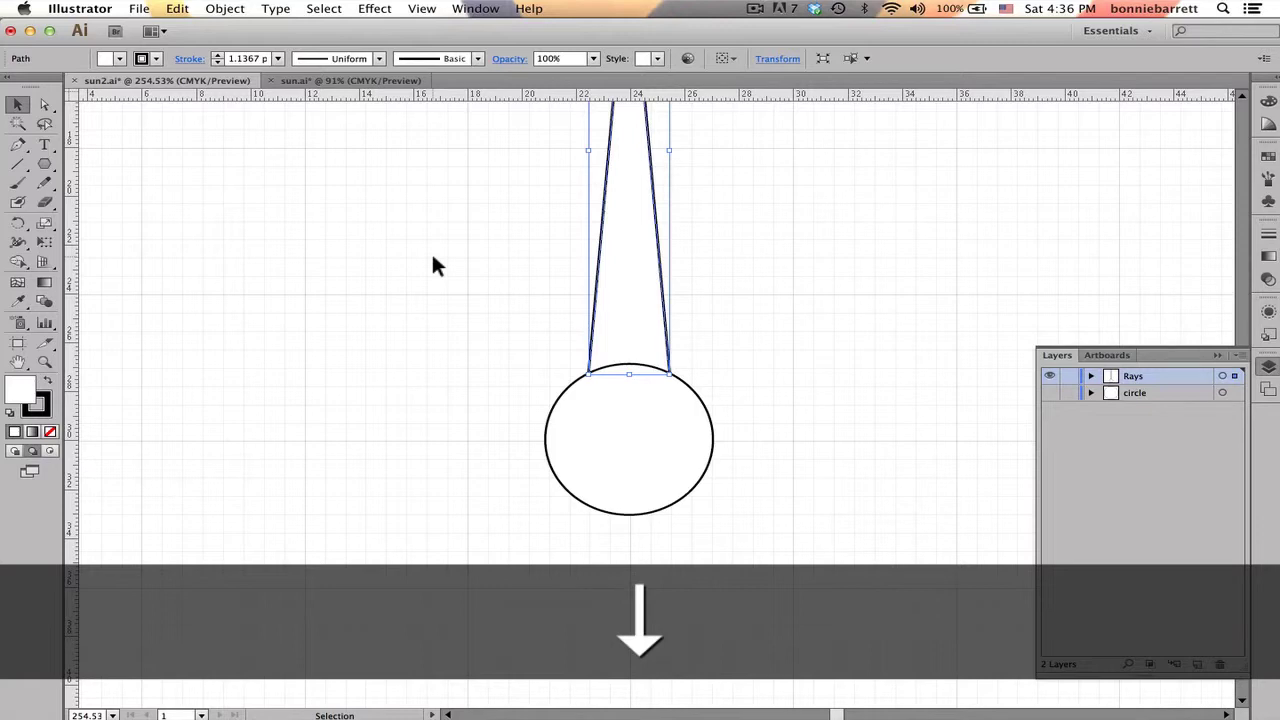
key(Down)
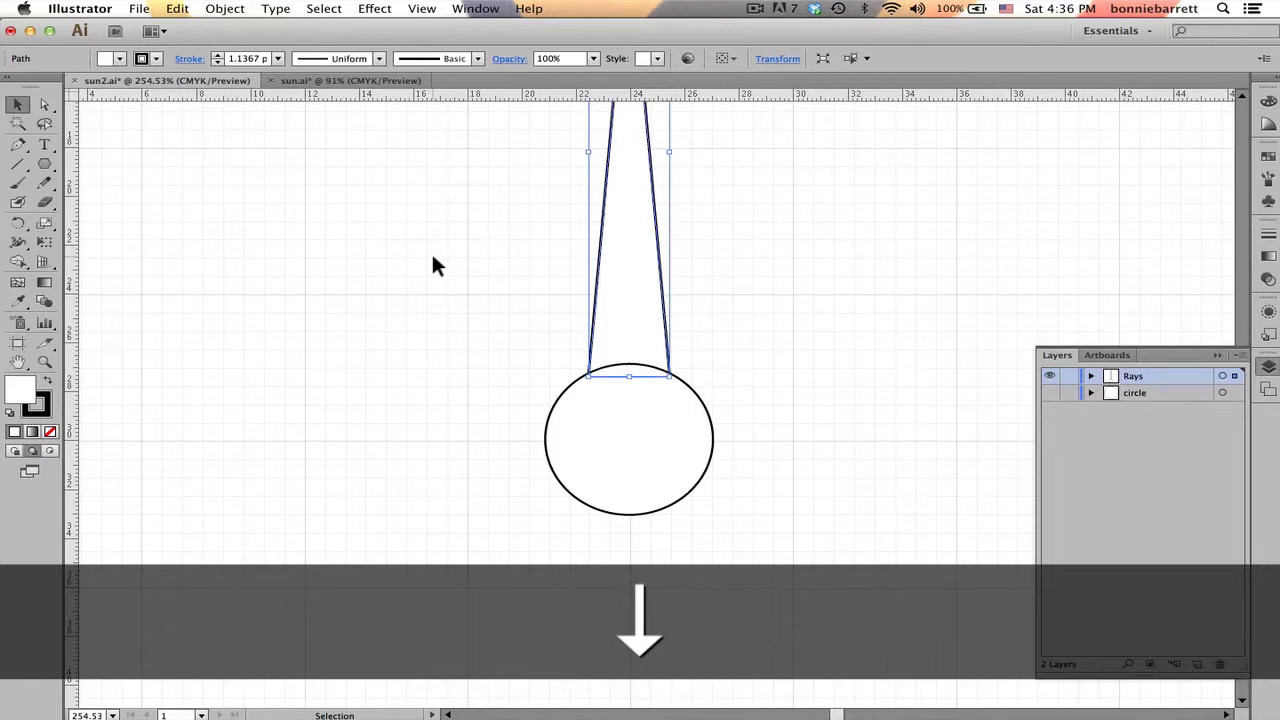
key(Up)
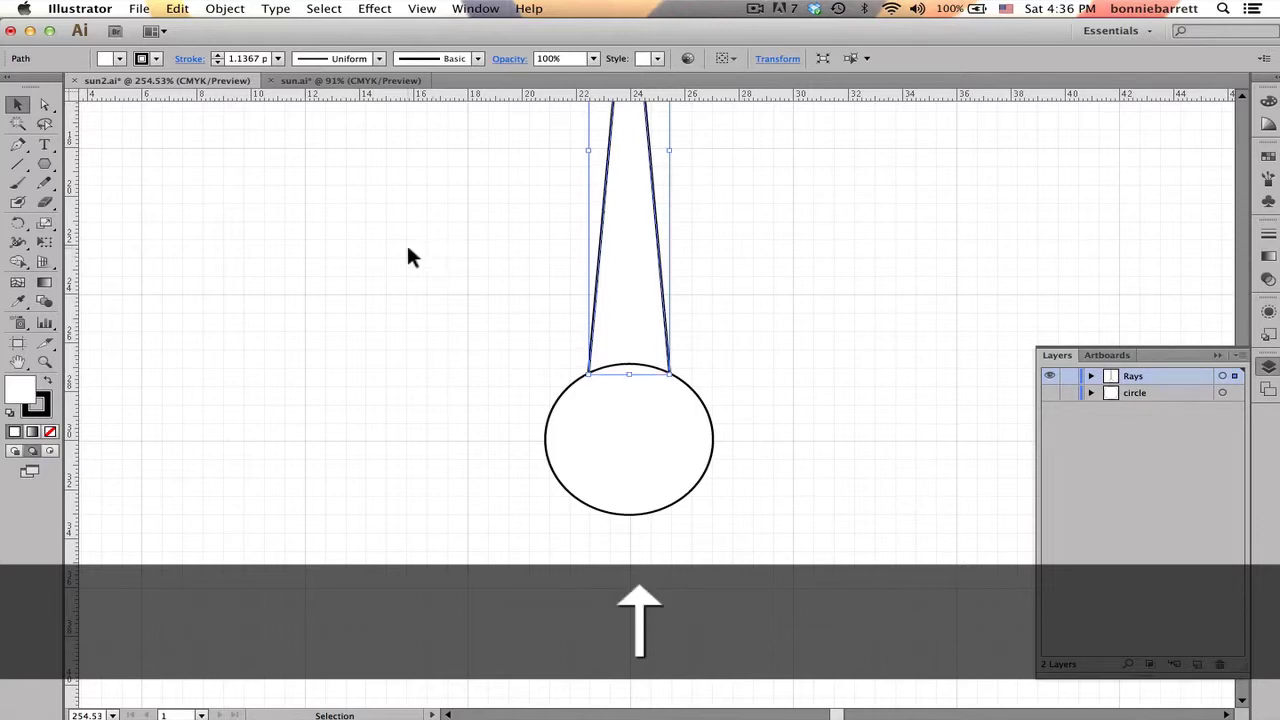
Step: Select the ray and circle together and try a Shape Builder merge, then undo it
drag(481, 258, 750, 532)
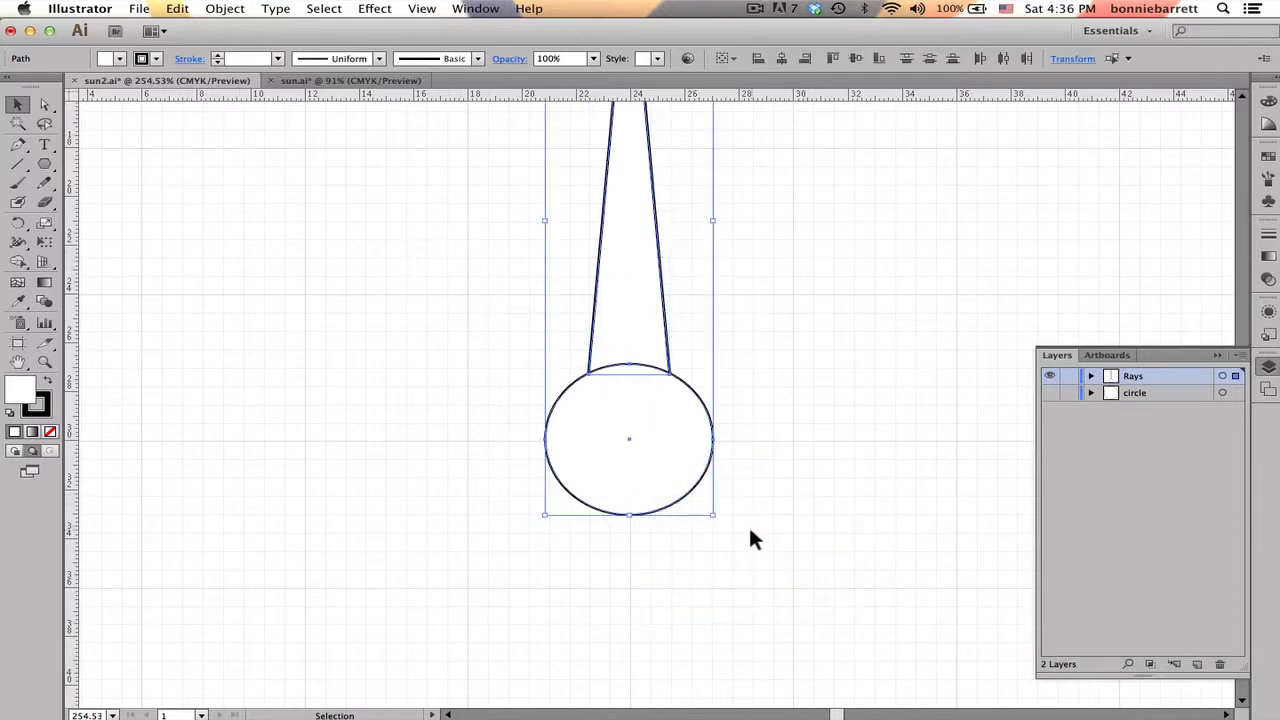
click(15, 264)
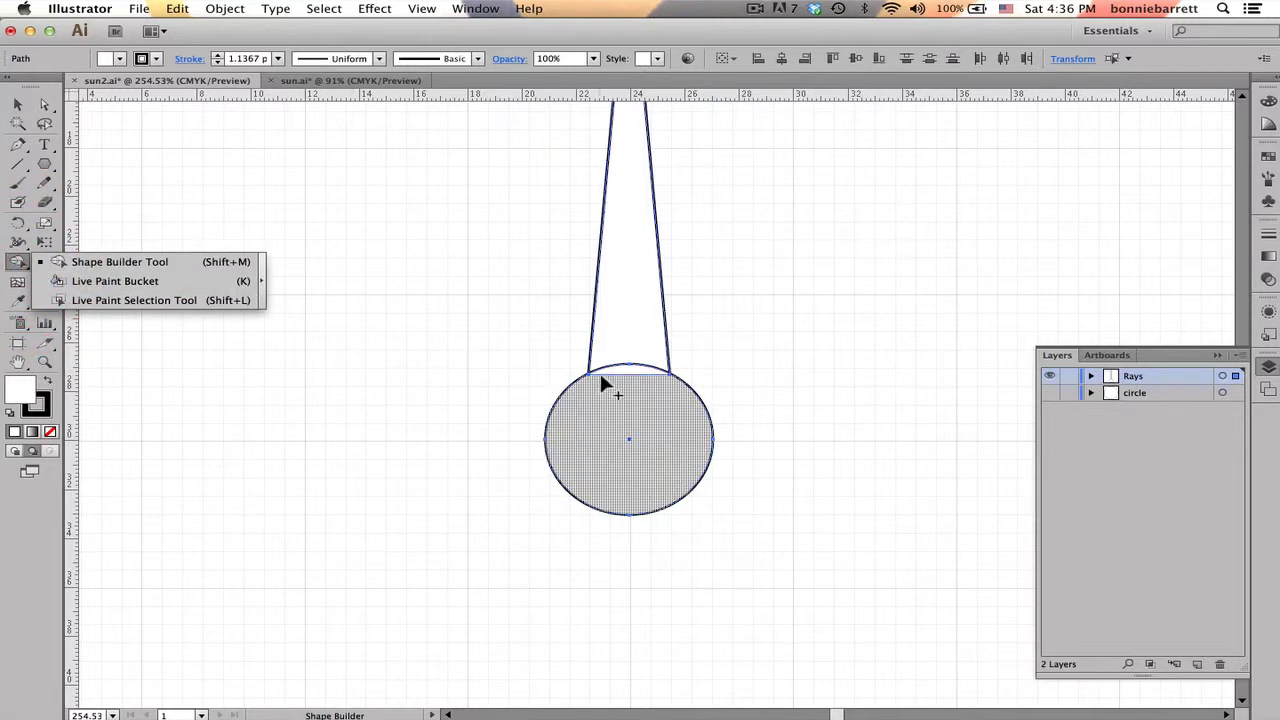
mouse_move(623, 308)
mouse_down()
mouse_move(630, 421)
mouse_move(616, 469)
mouse_up()
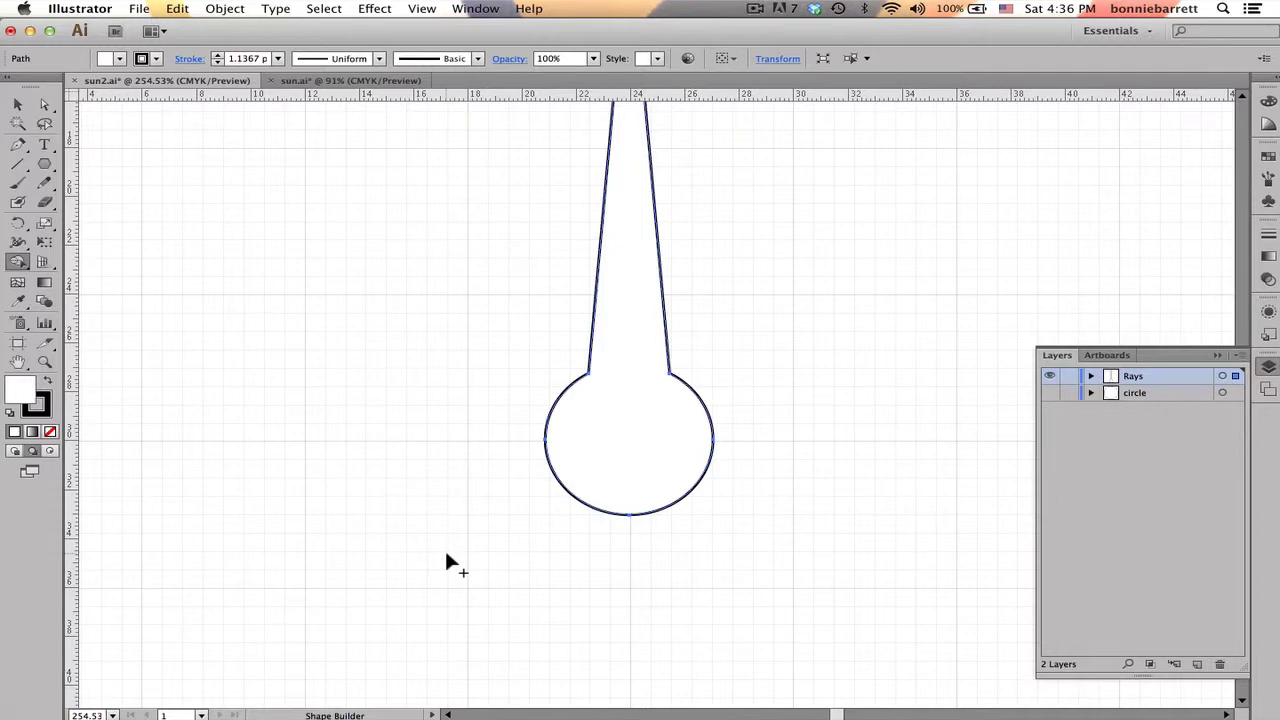
key(super+z)
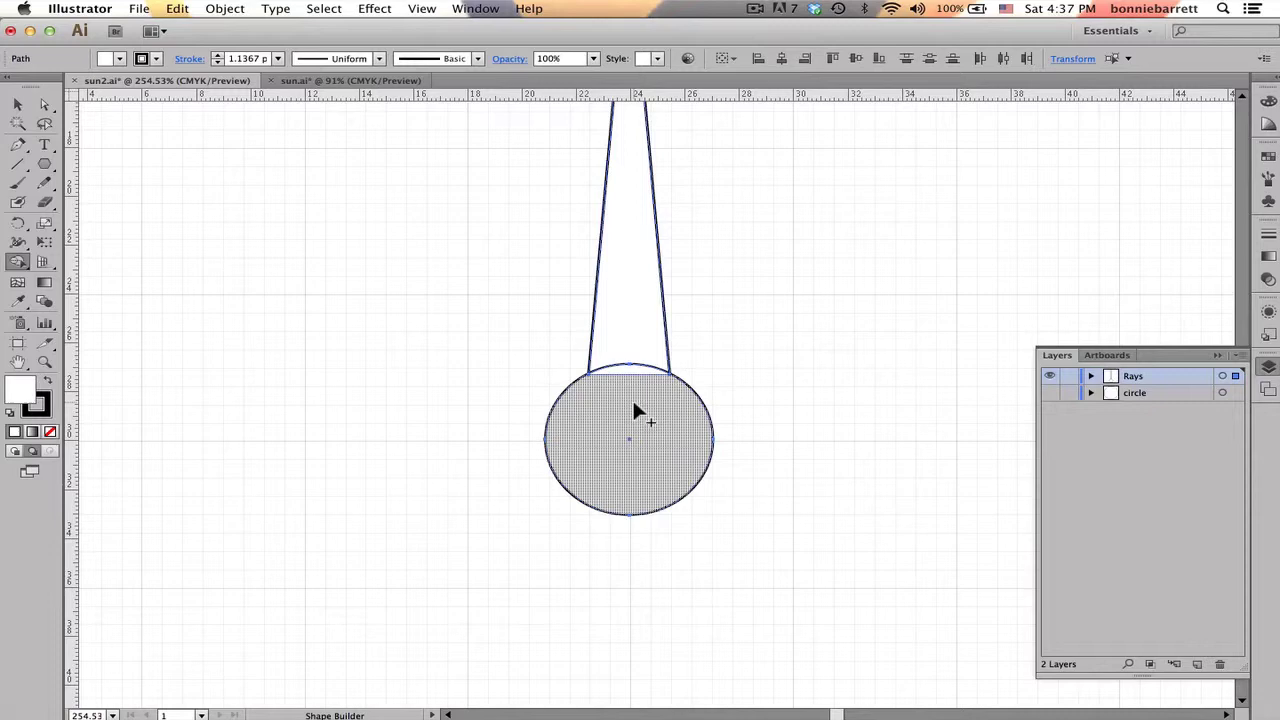
Step: Erase the circle region with Shape Builder so the ray keeps a curved base, then show the circle layer again
key(alt)
key(alt)
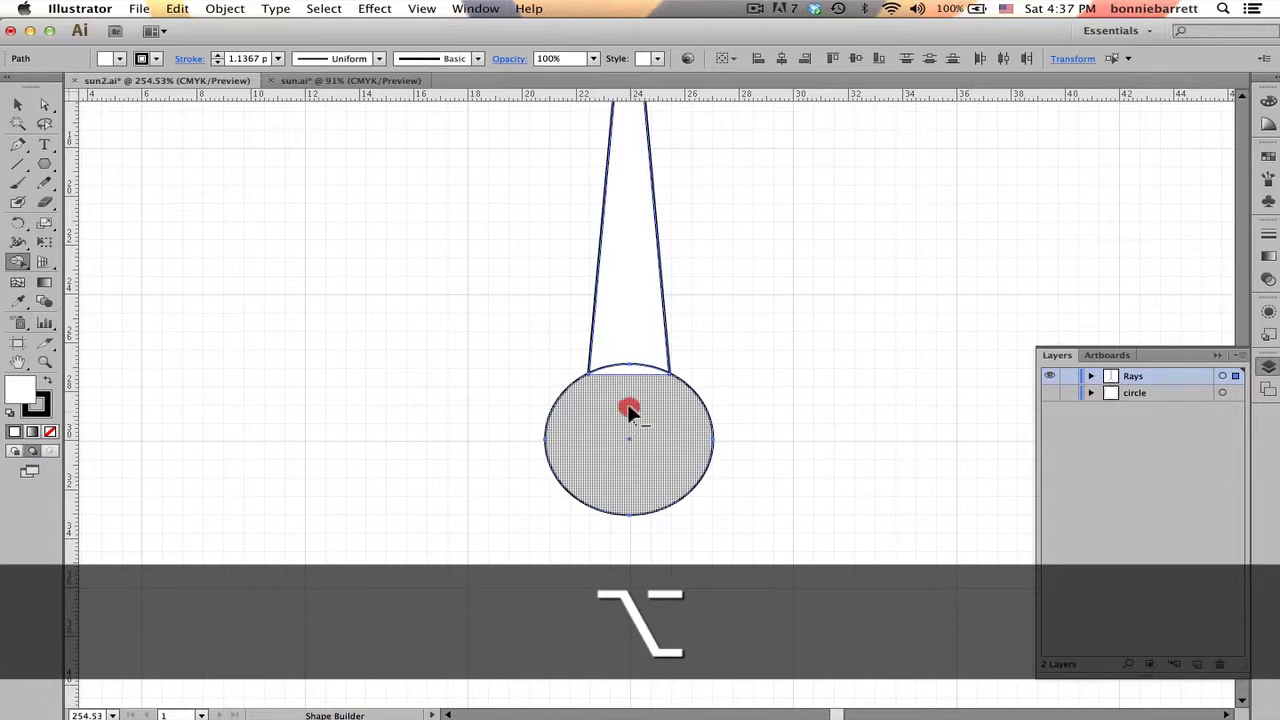
drag(628, 408, 626, 371)
drag(626, 372, 628, 370)
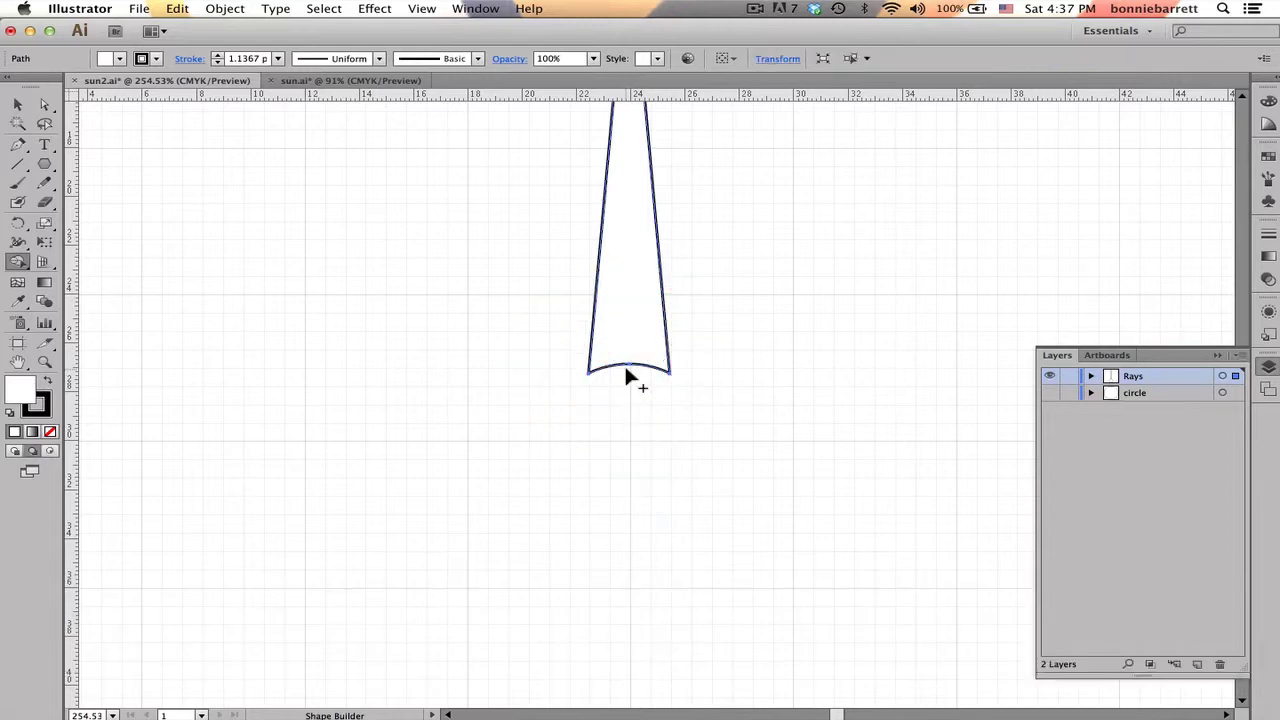
click(1049, 394)
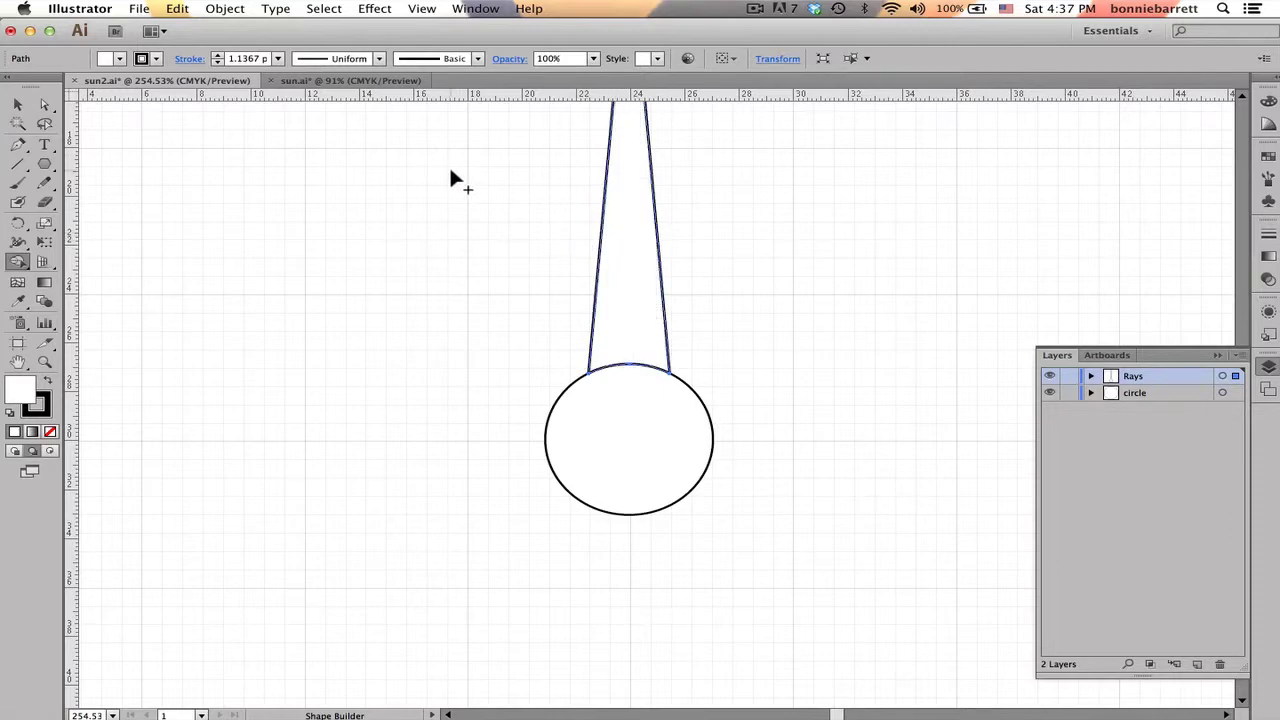
key(v)
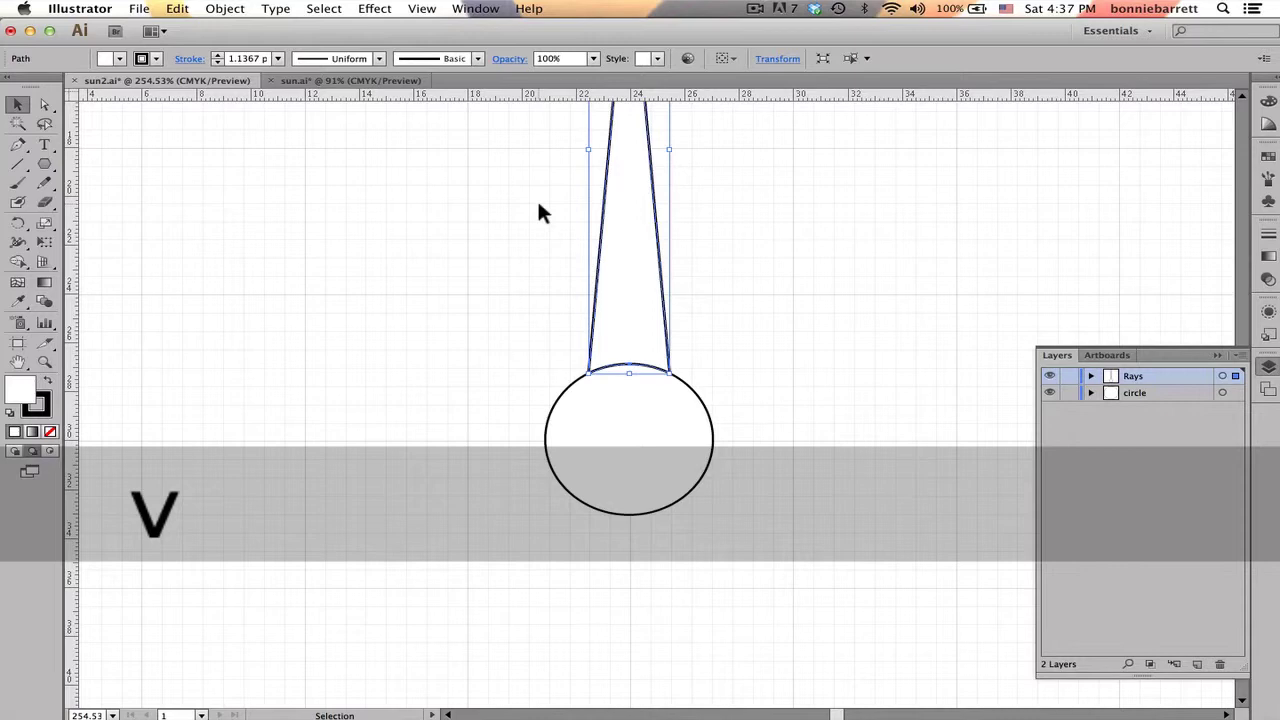
Step: Nudge the ray up two steps, set the circle's fill to None, and select the ray
key(Up)
key(Up)
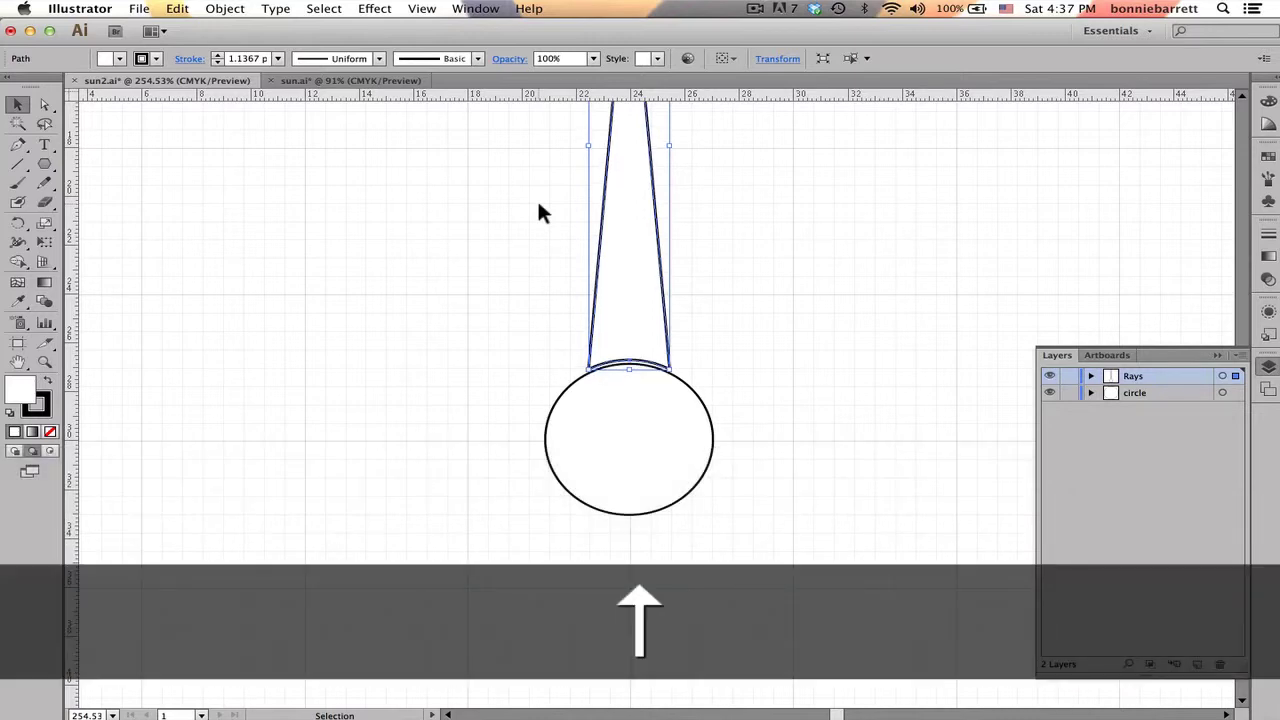
key(Up)
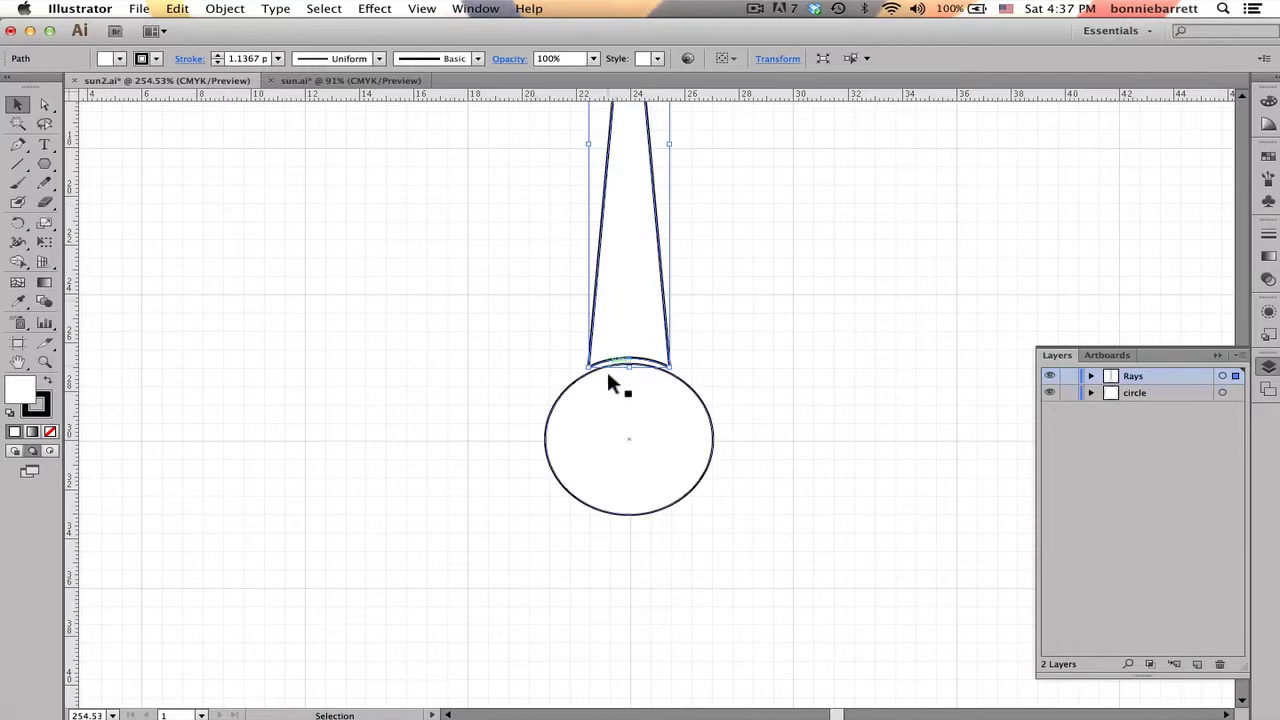
click(567, 388)
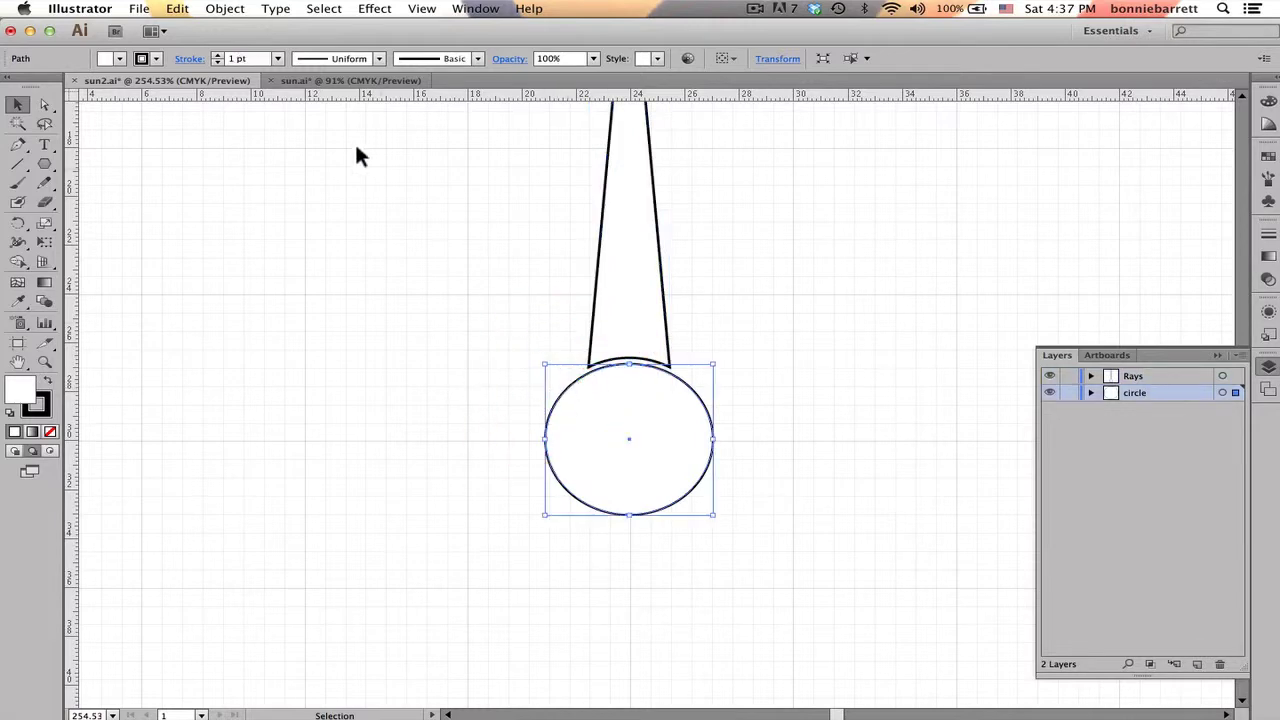
click(116, 58)
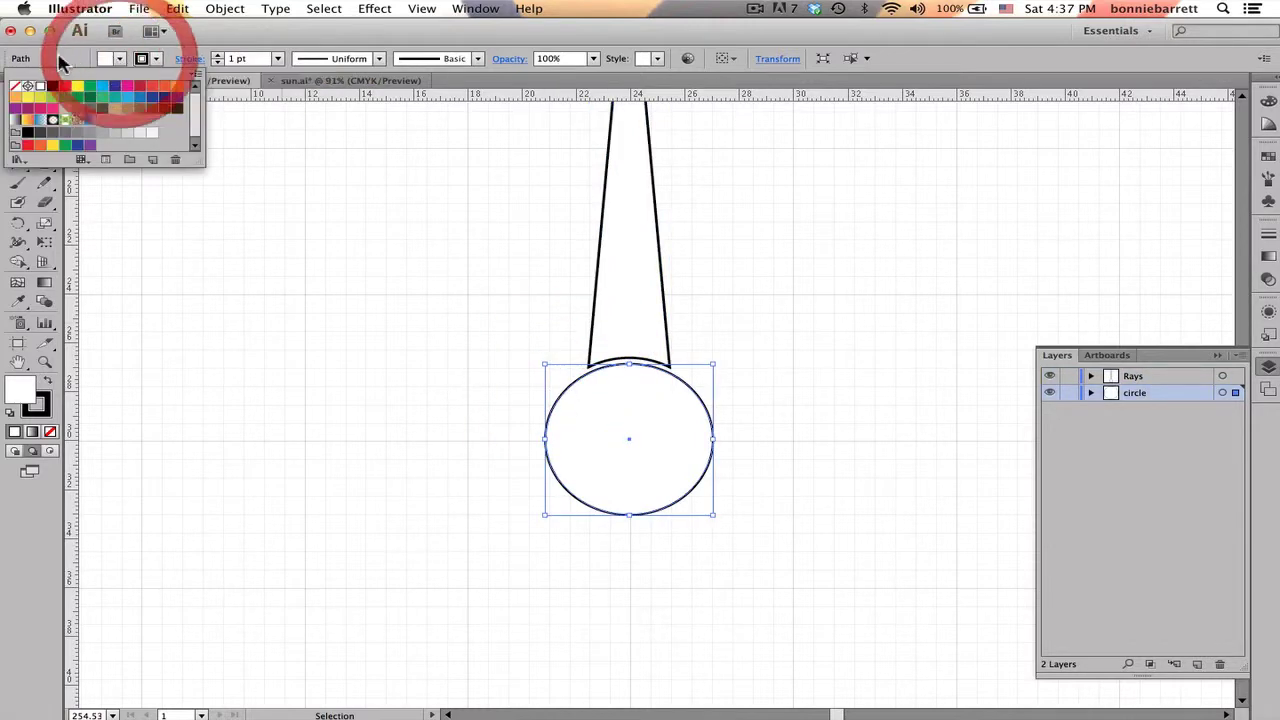
click(17, 88)
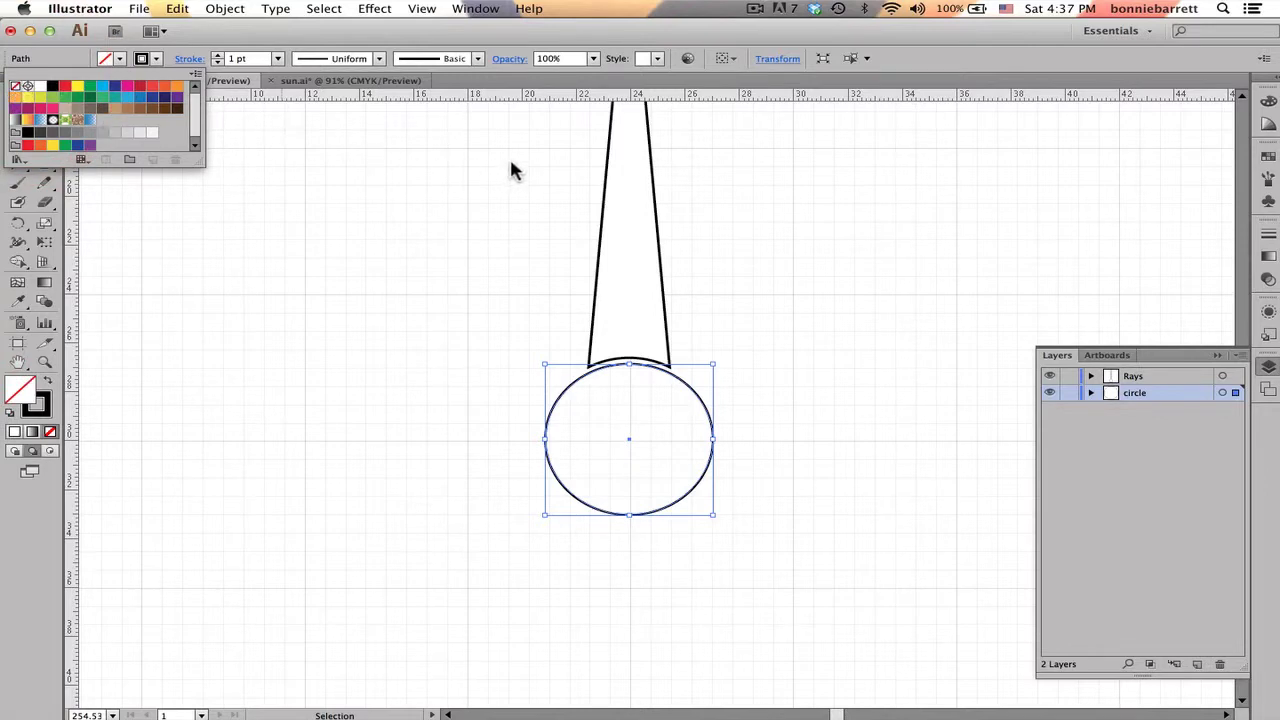
click(697, 251)
drag(562, 190, 695, 258)
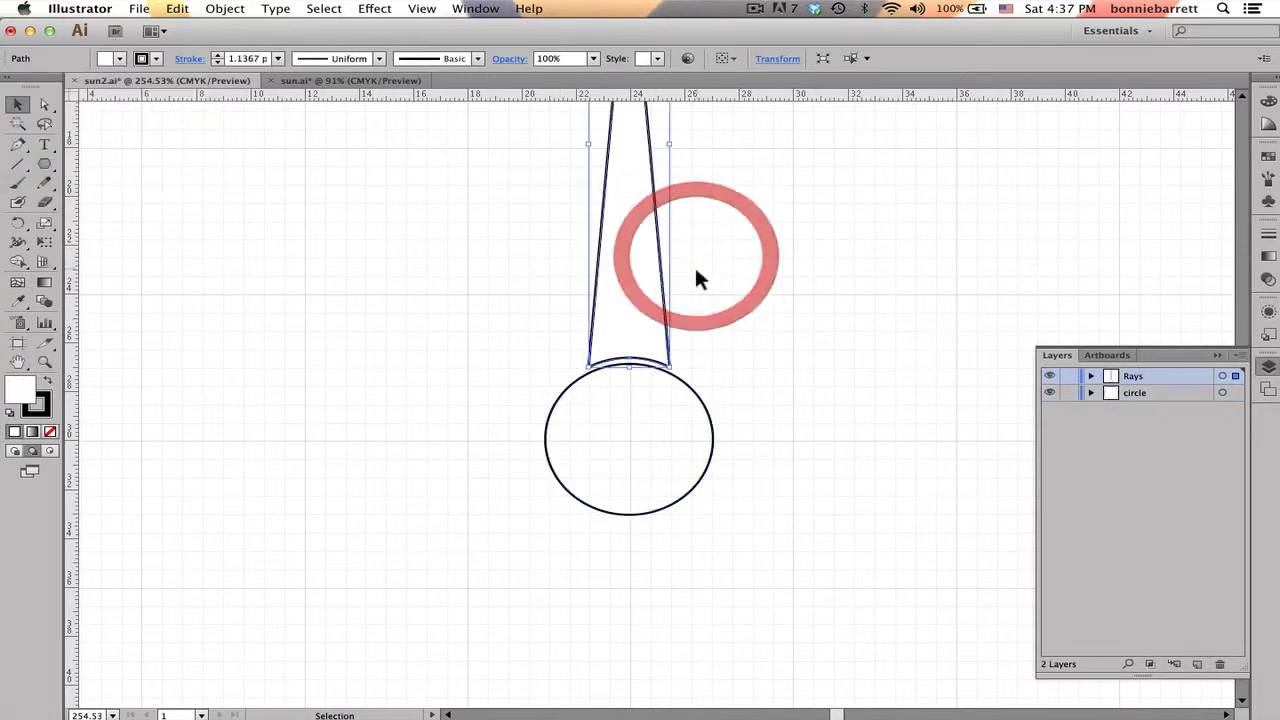
Step: Make a copy of the ray rotated 30° around the circle's centre with the Rotate tool
click(17, 224)
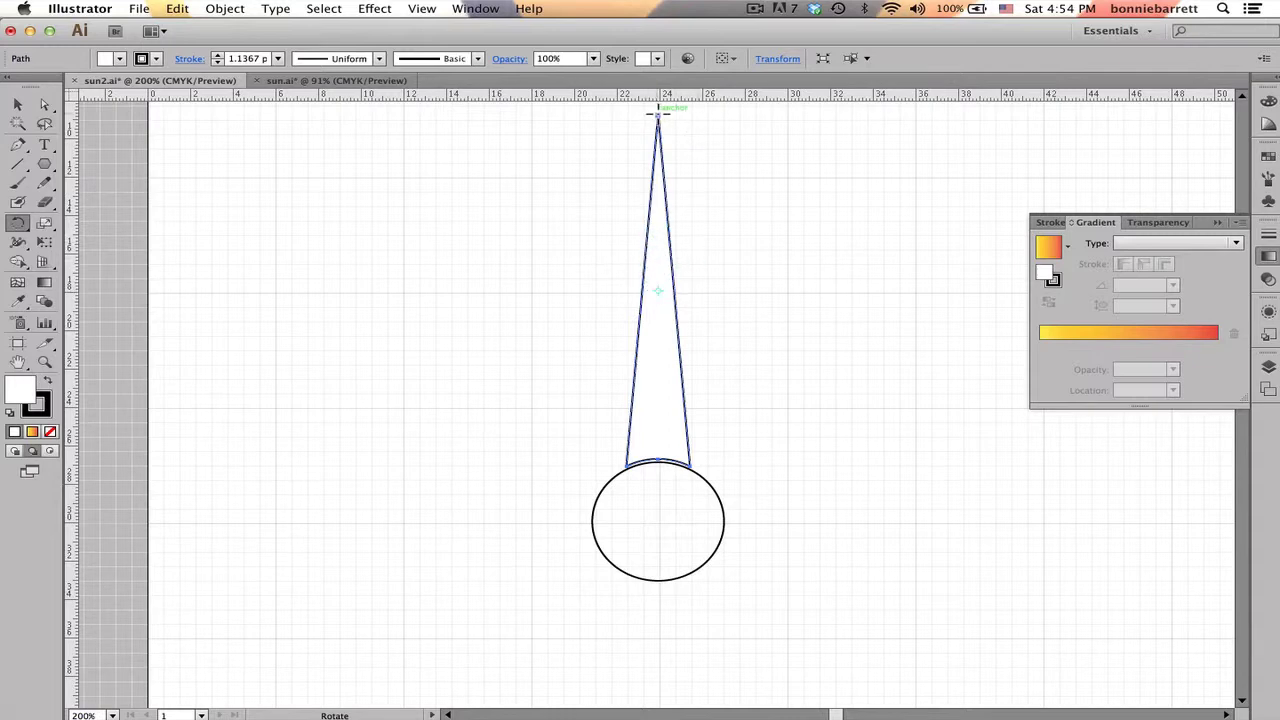
drag(657, 113, 650, 242)
key(super+z)
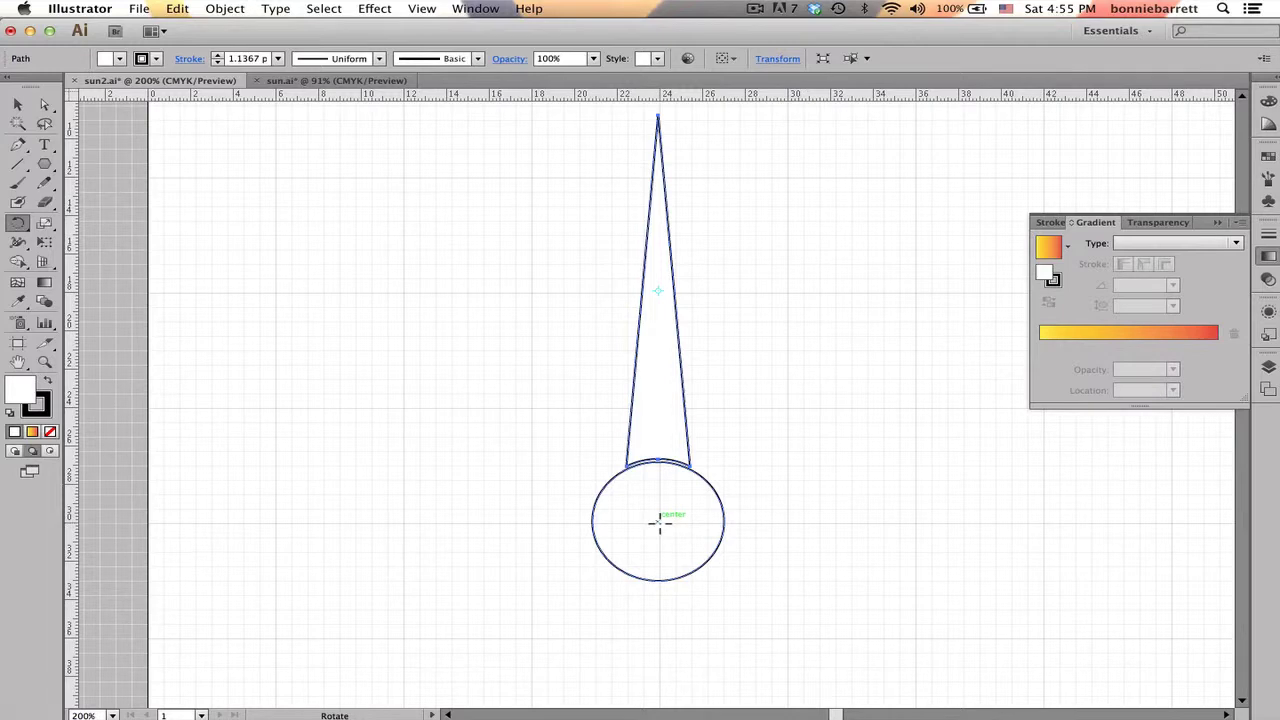
key(alt)
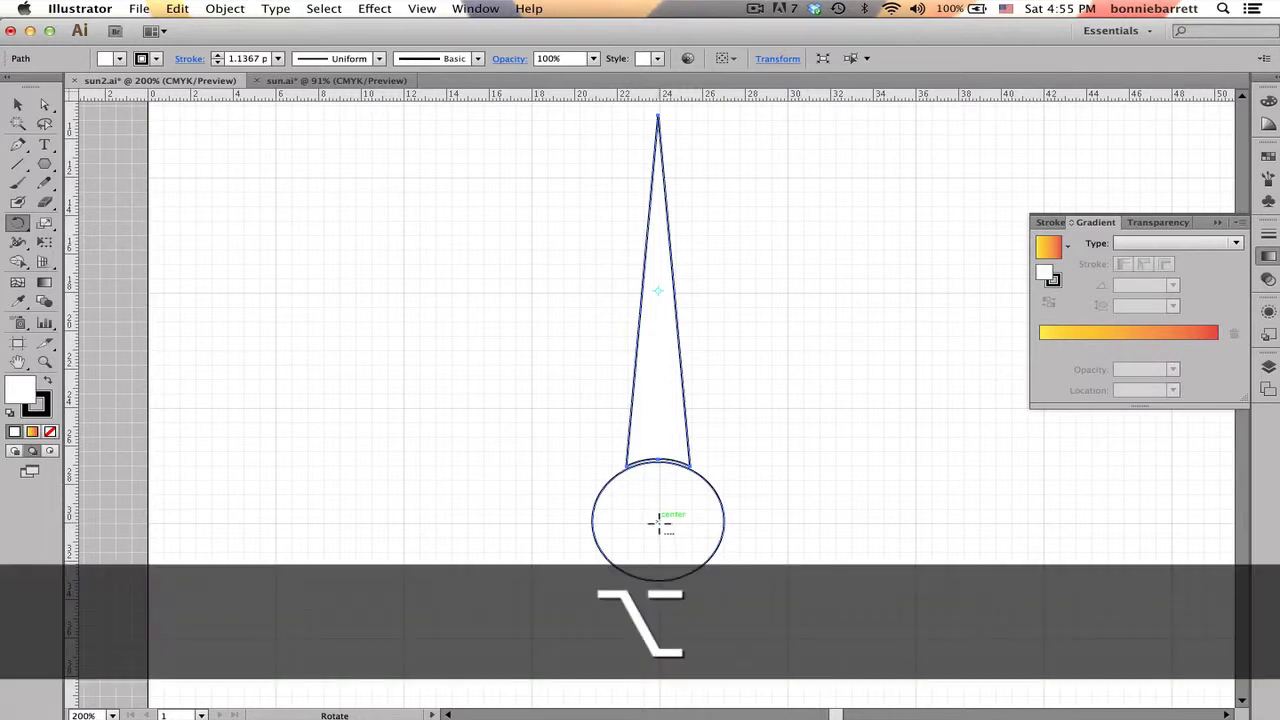
alt+click(660, 522)
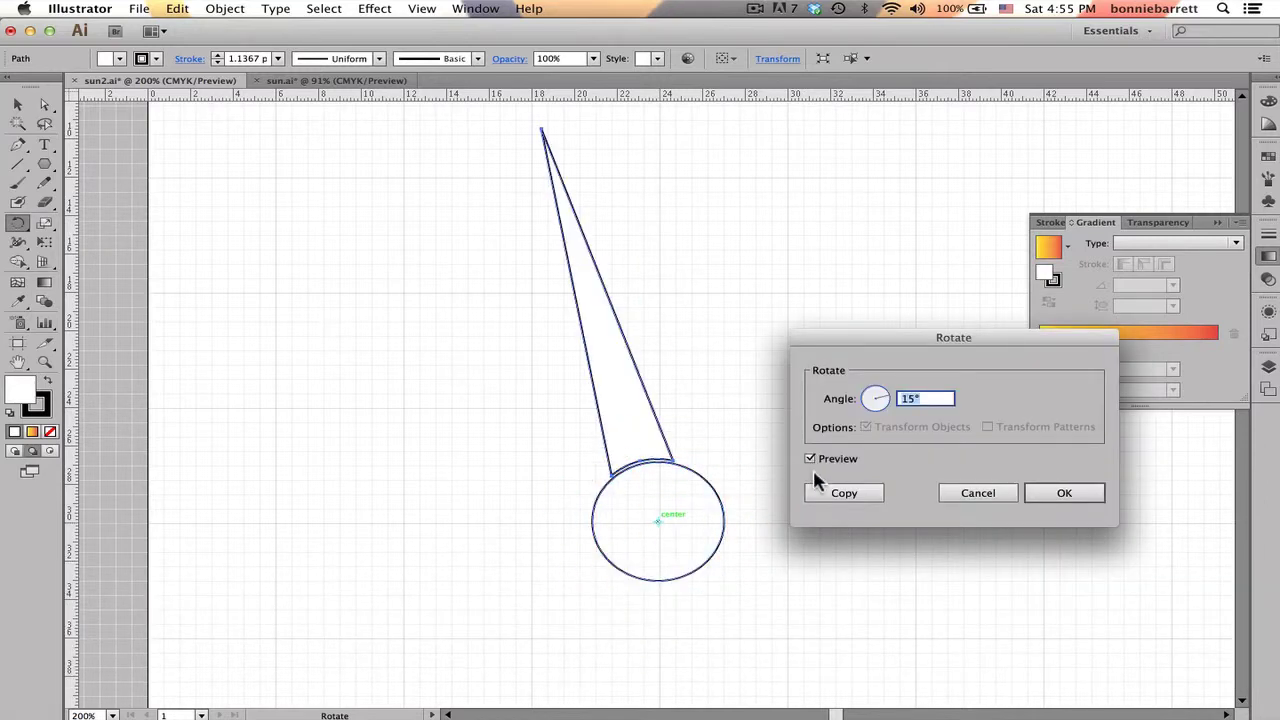
text(3)
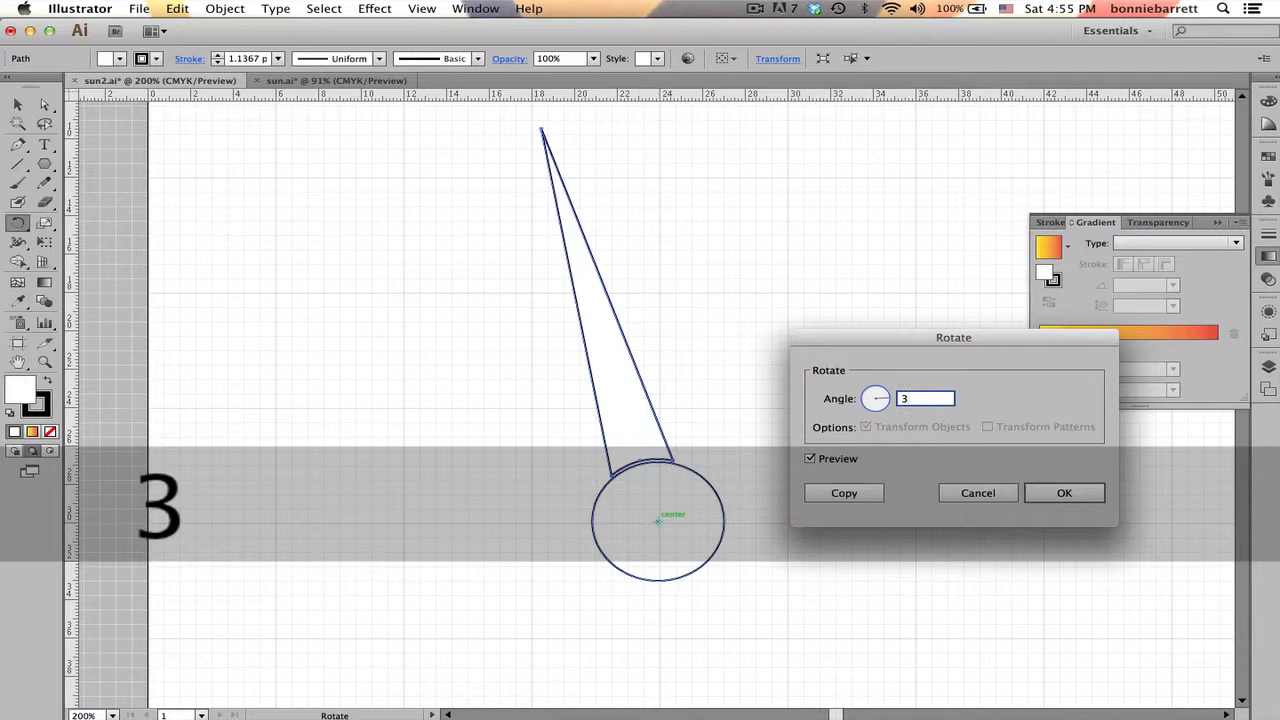
text(0)
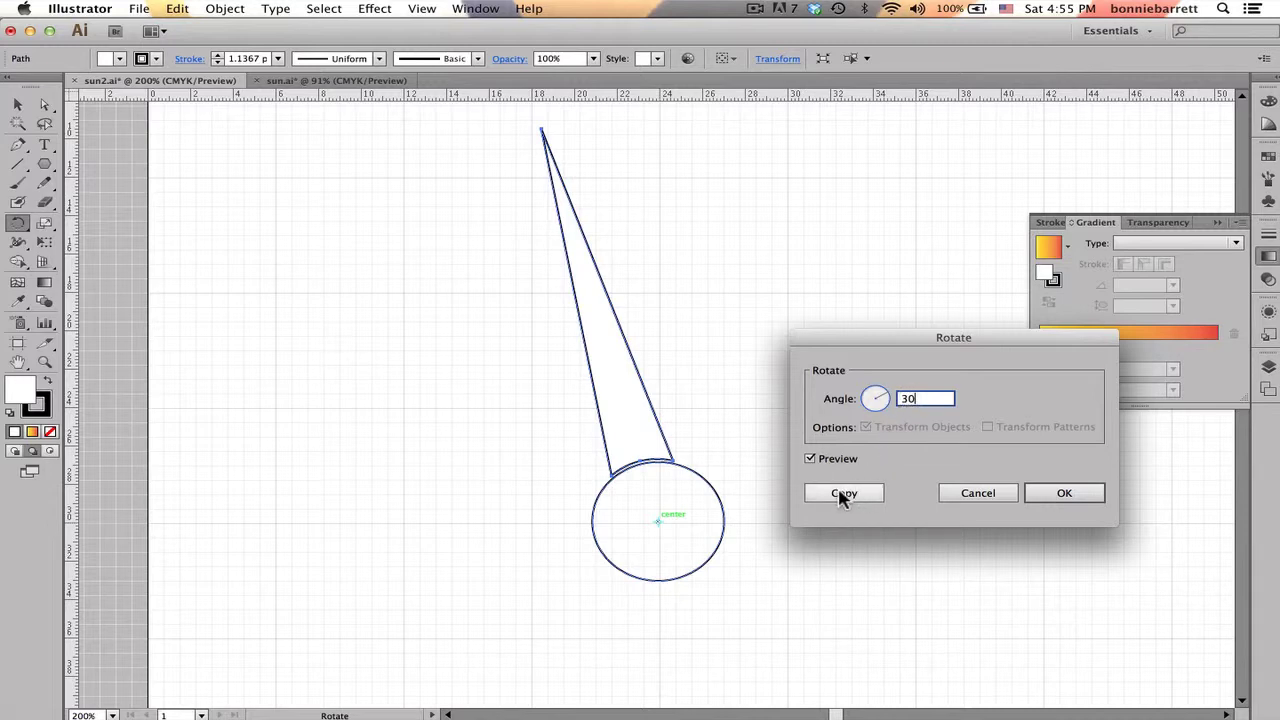
click(842, 494)
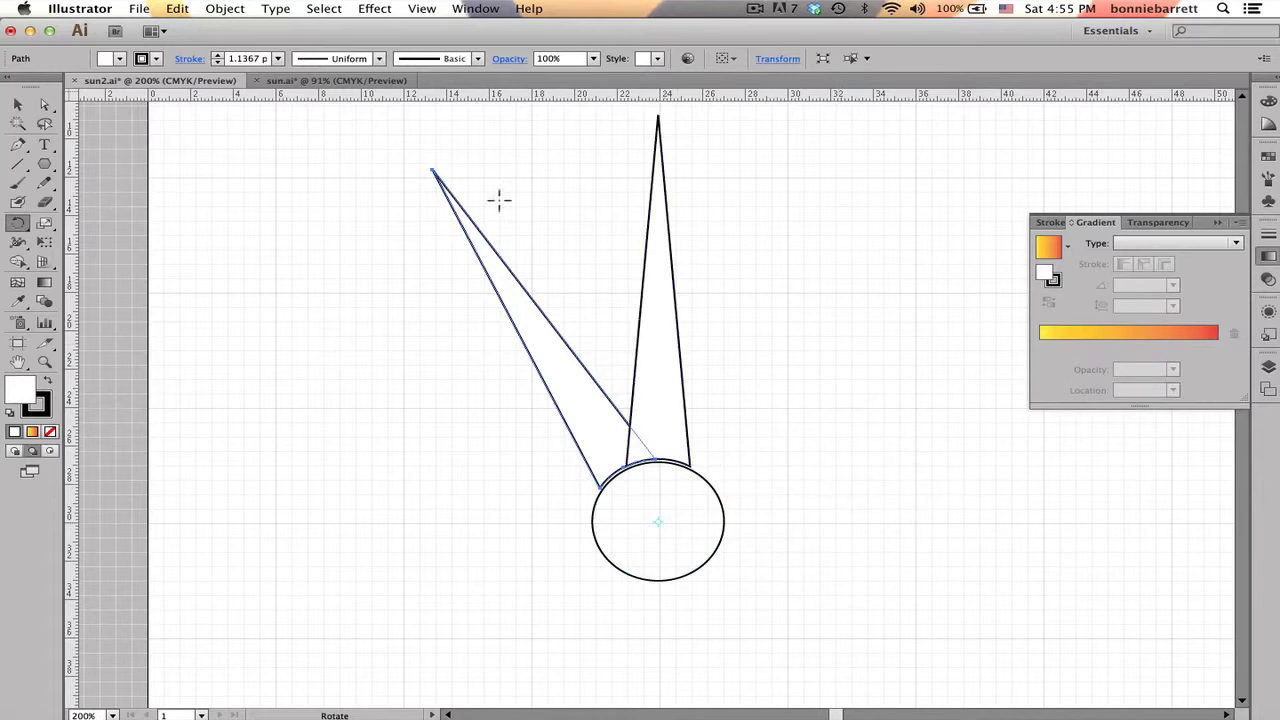
Step: Apply Object > Transform > Transform Again twice to add two more 30° rays
click(224, 8)
mouse_move(234, 28)
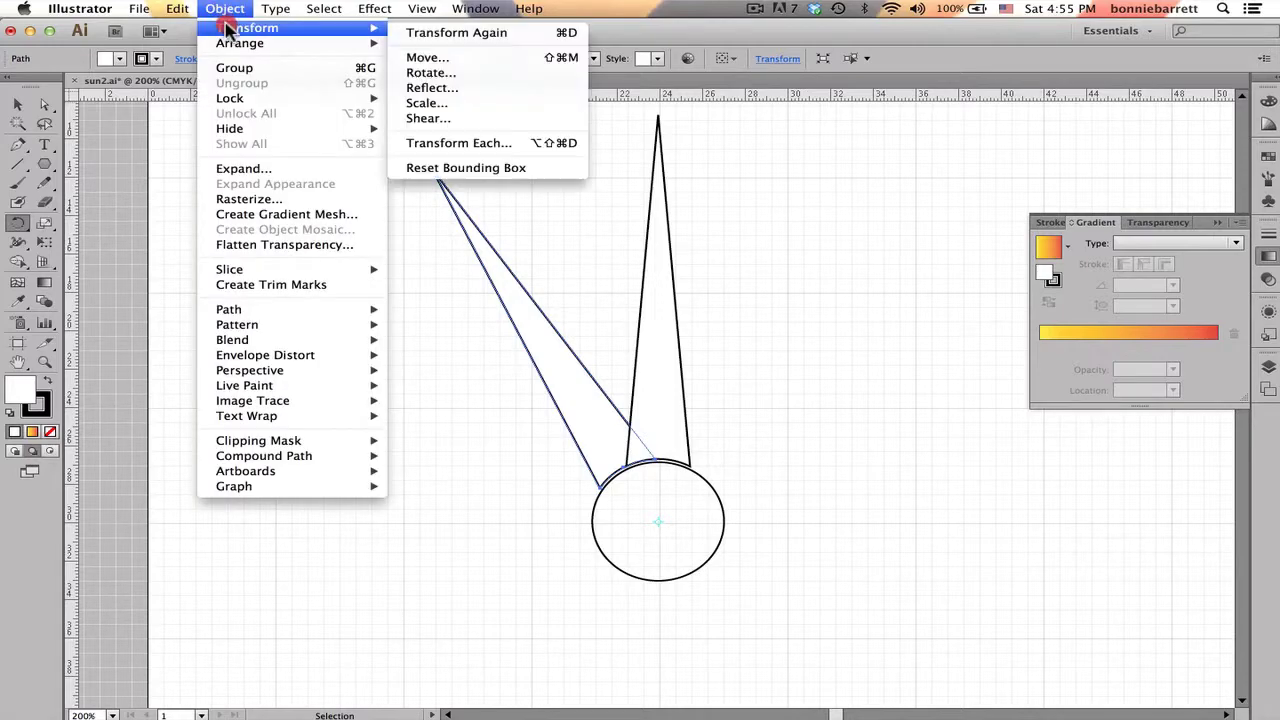
click(275, 30)
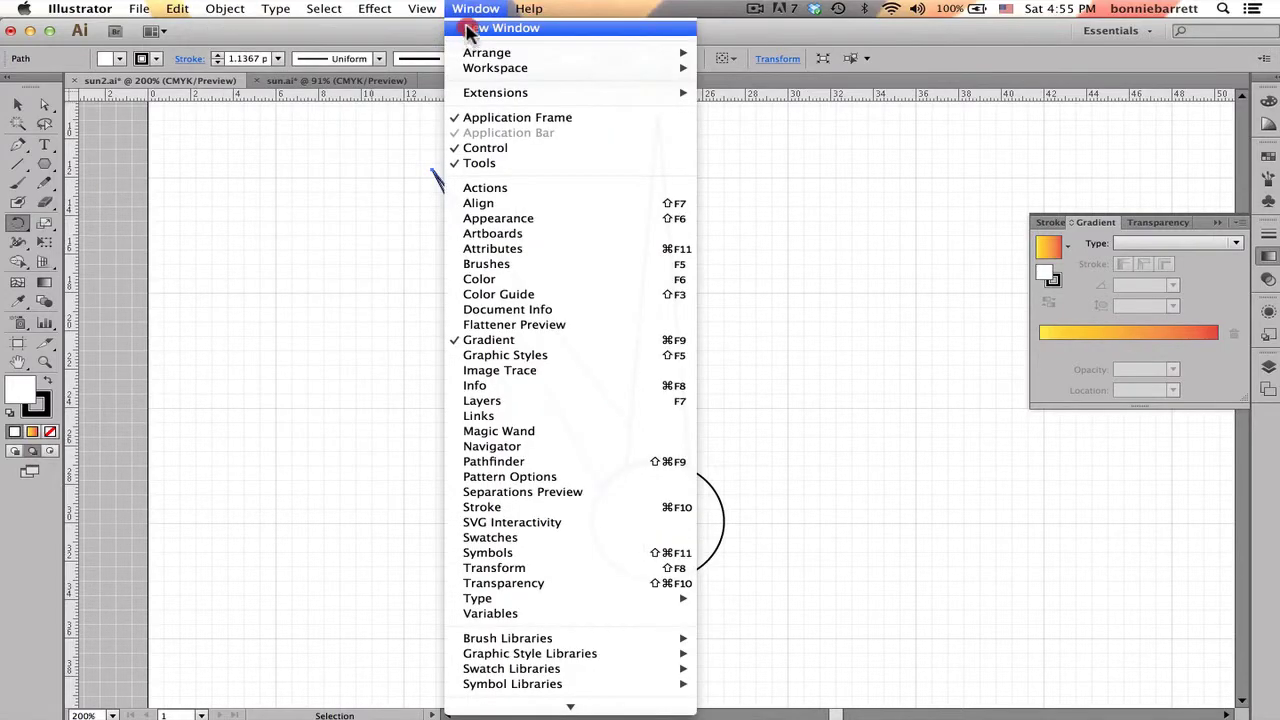
mouse_move(277, 8)
mouse_move(220, 10)
mouse_move(300, 30)
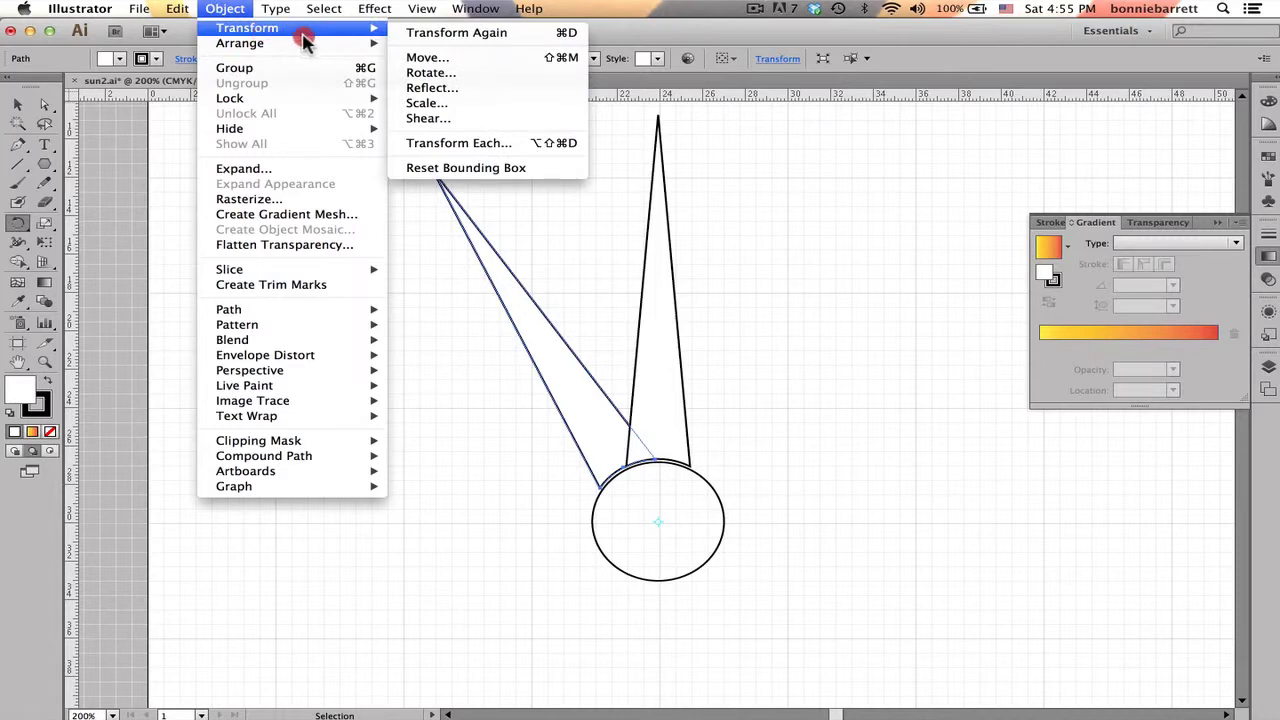
click(440, 38)
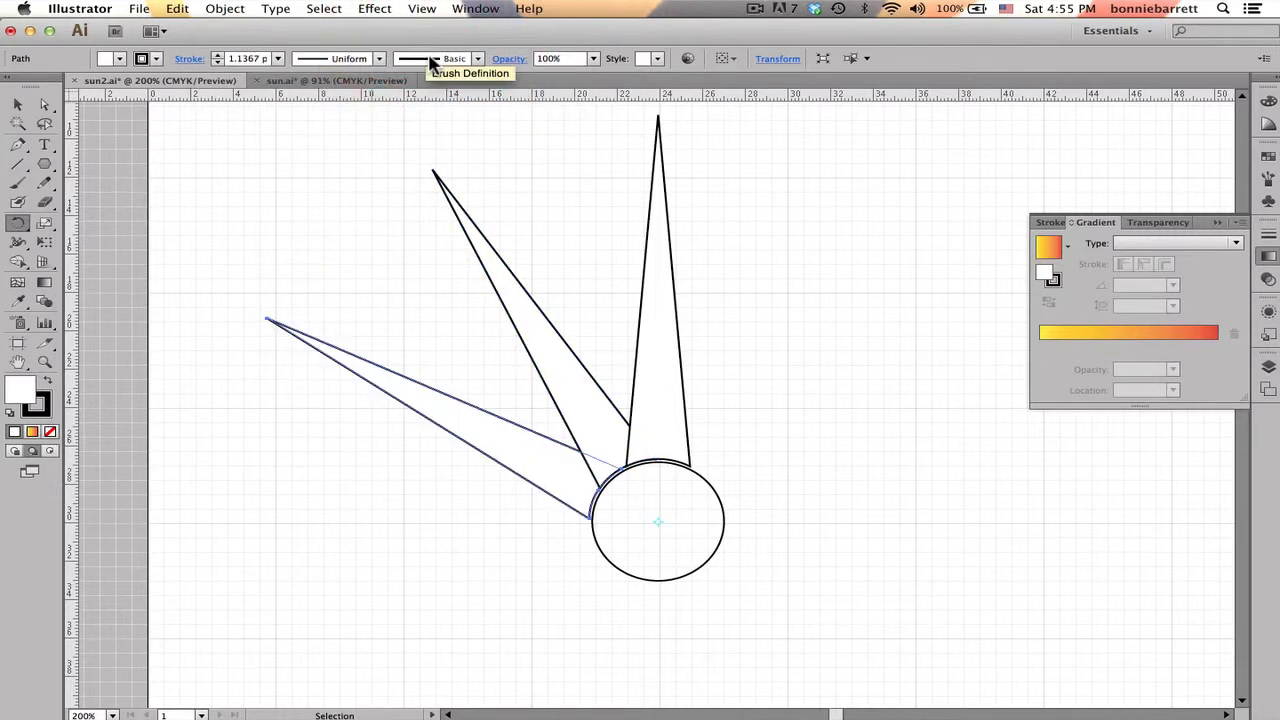
click(222, 11)
mouse_move(270, 28)
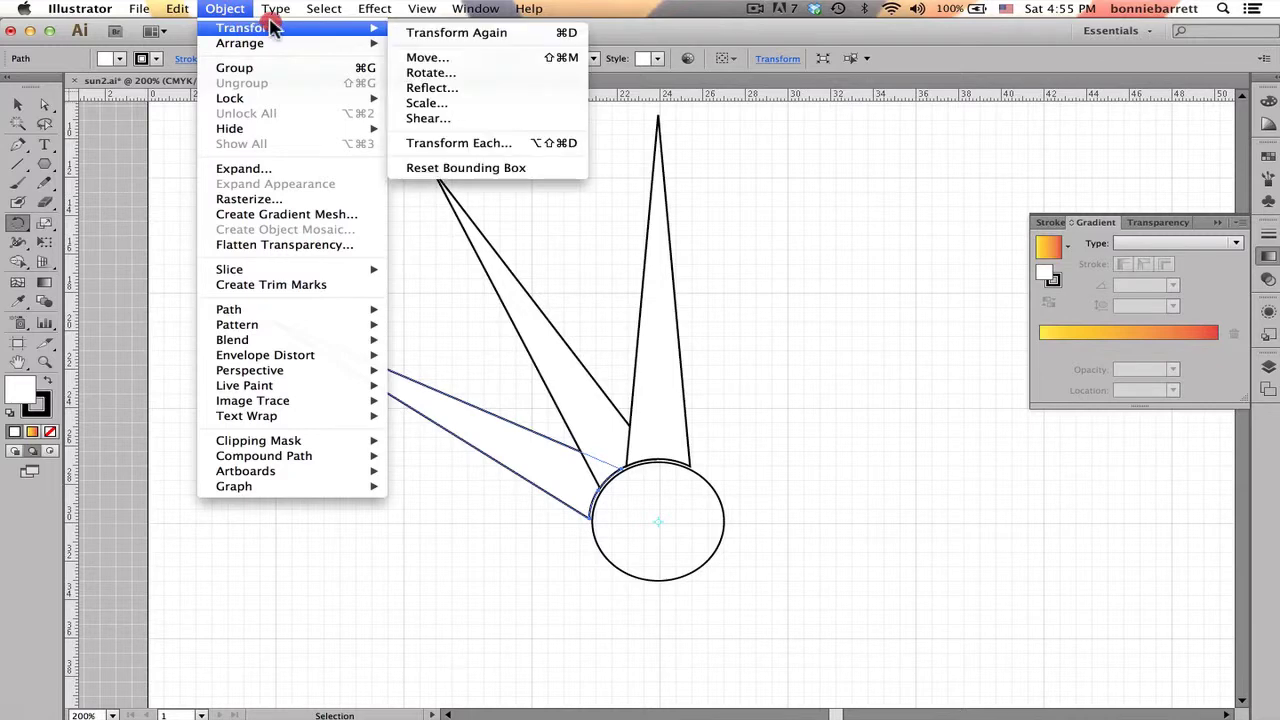
click(562, 35)
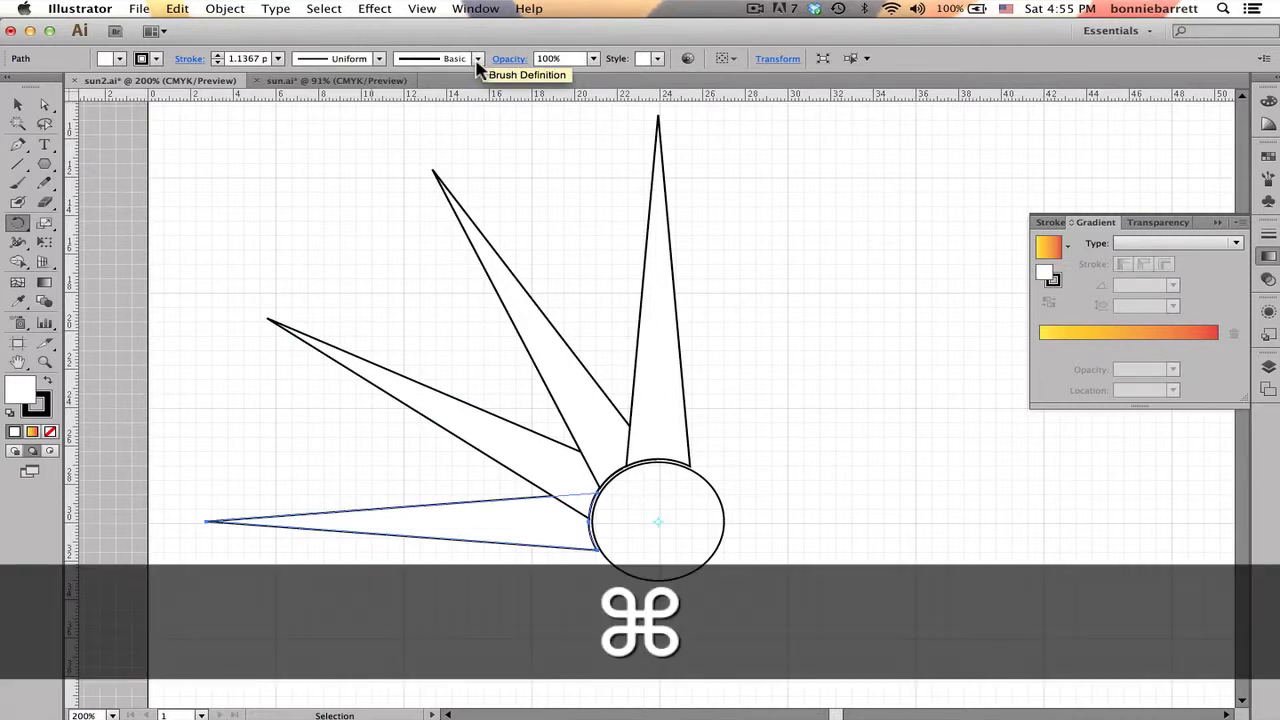
Step: Repeat the rotation with Cmd+D to finish the ring of rays, then select the top ray
key(super+d)
key(super+d)
key(super+d)
key(super+d)
key(super+d)
key(super+d)
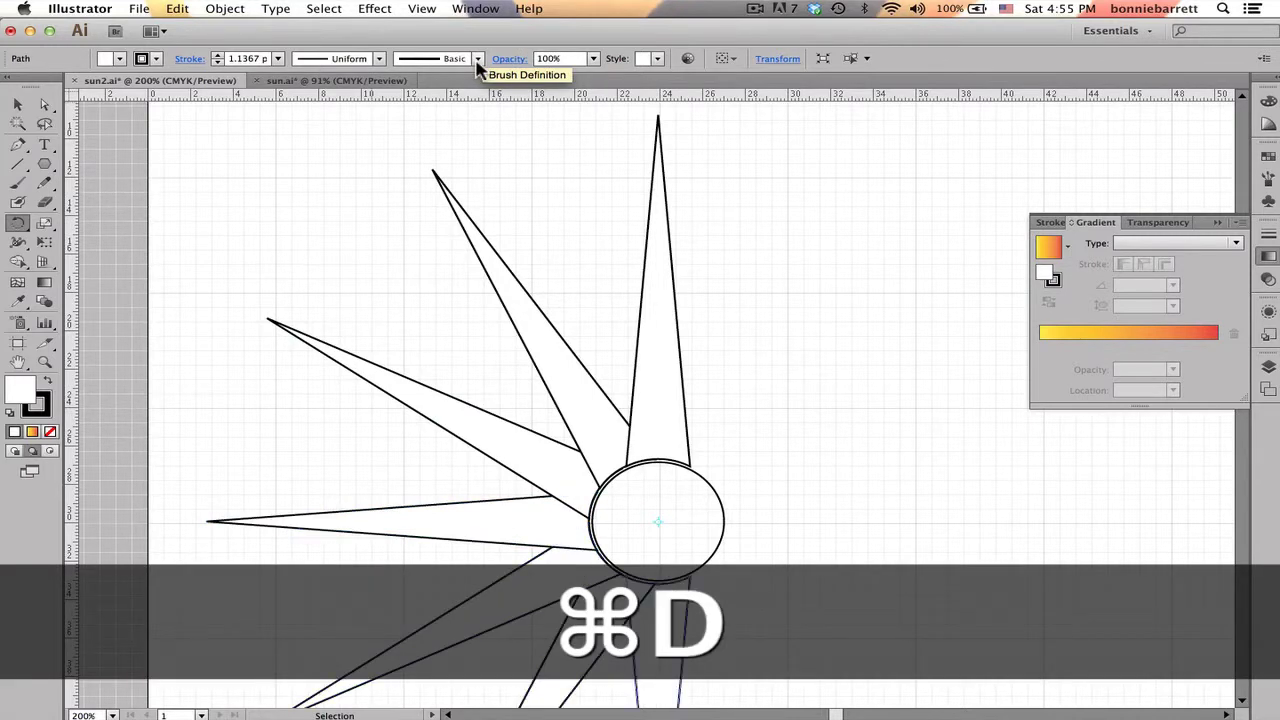
key(super+d)
key(super+d)
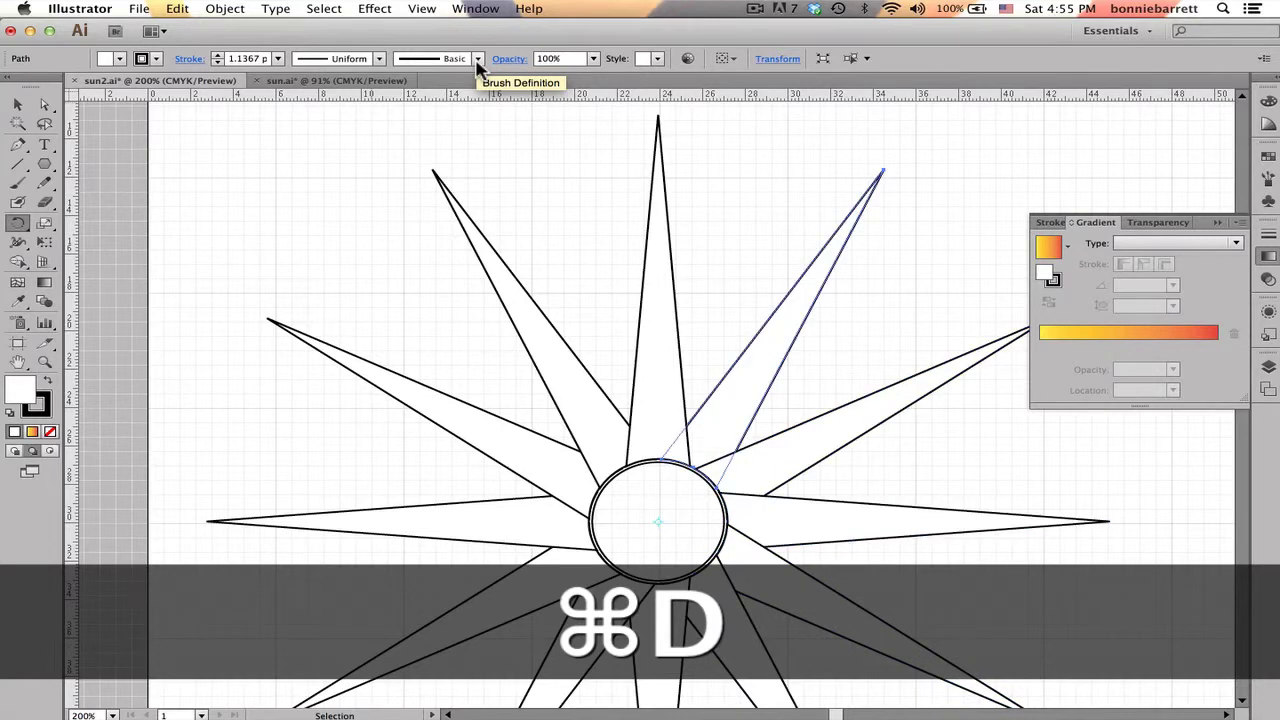
click(22, 105)
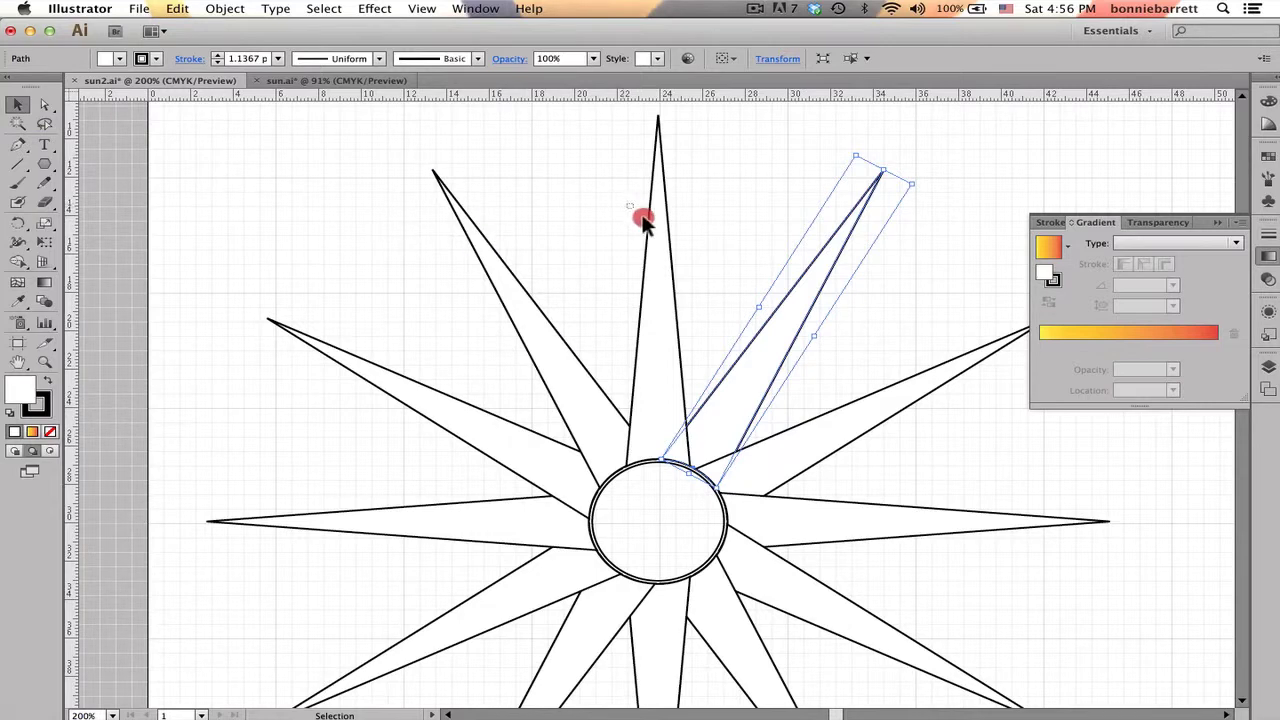
drag(692, 278, 702, 290)
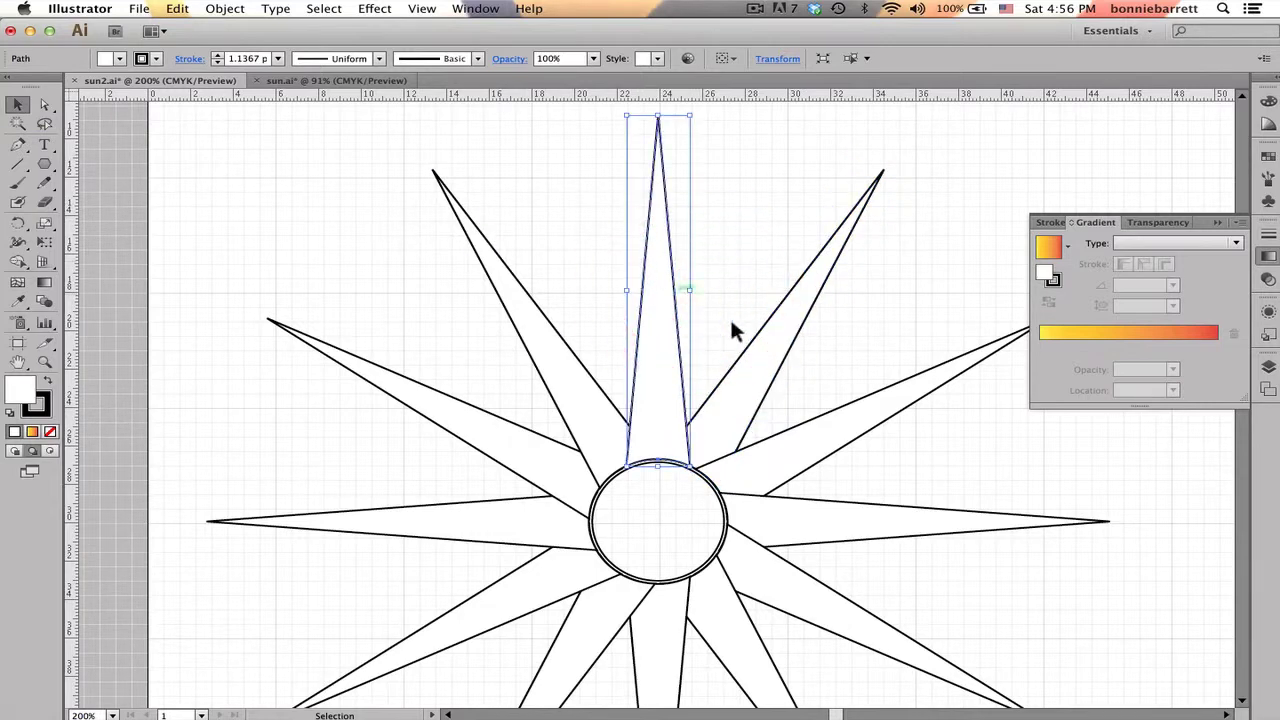
Step: Hide the circle layer and fit the whole page in the window
click(1267, 366)
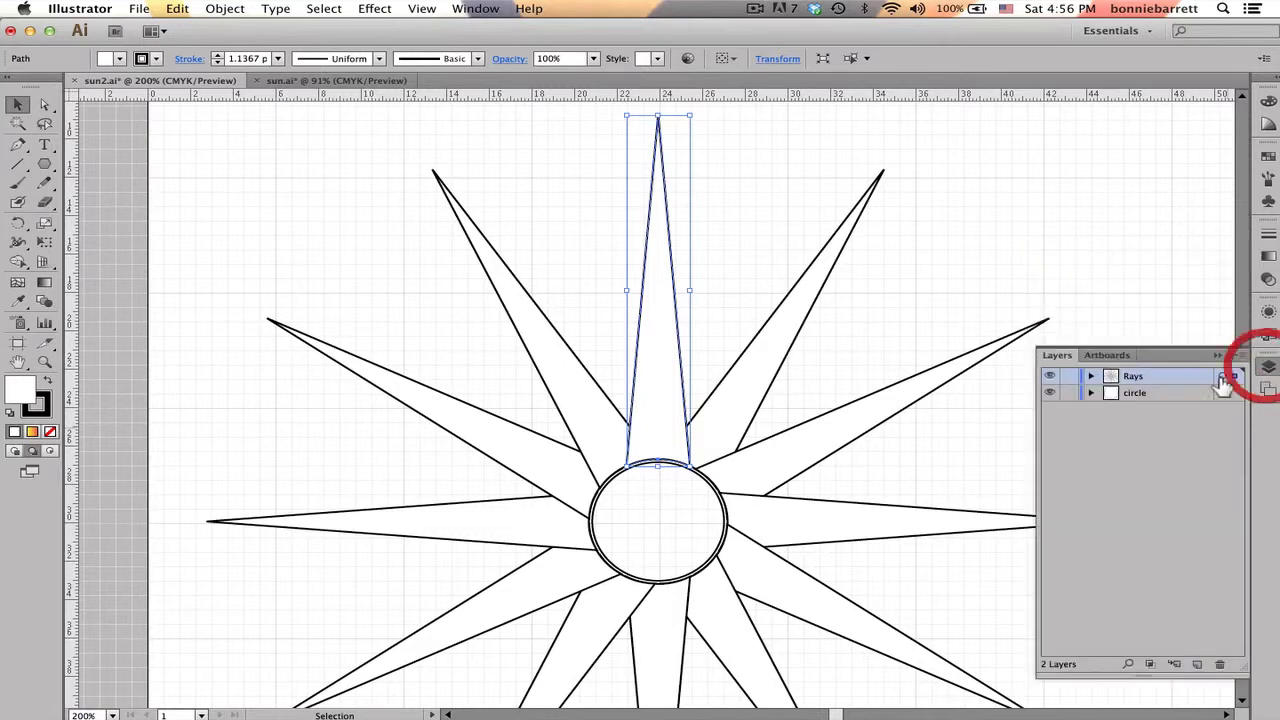
click(1047, 393)
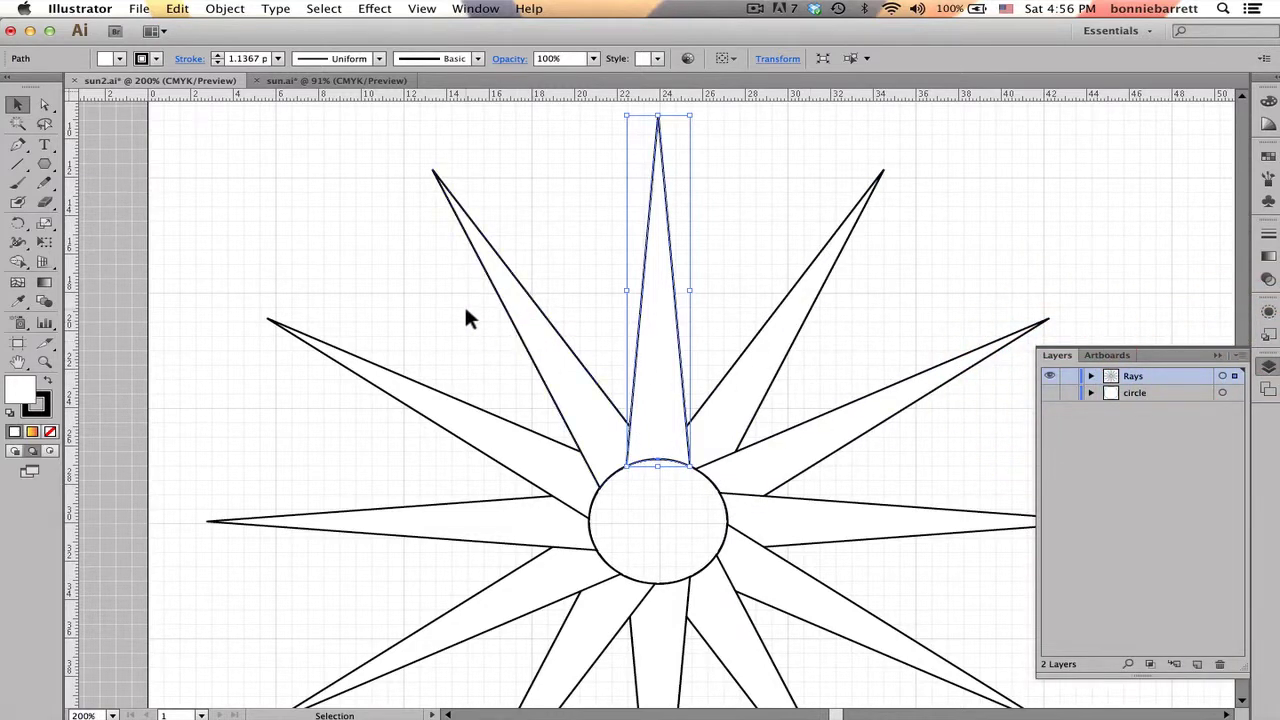
key(super+0)
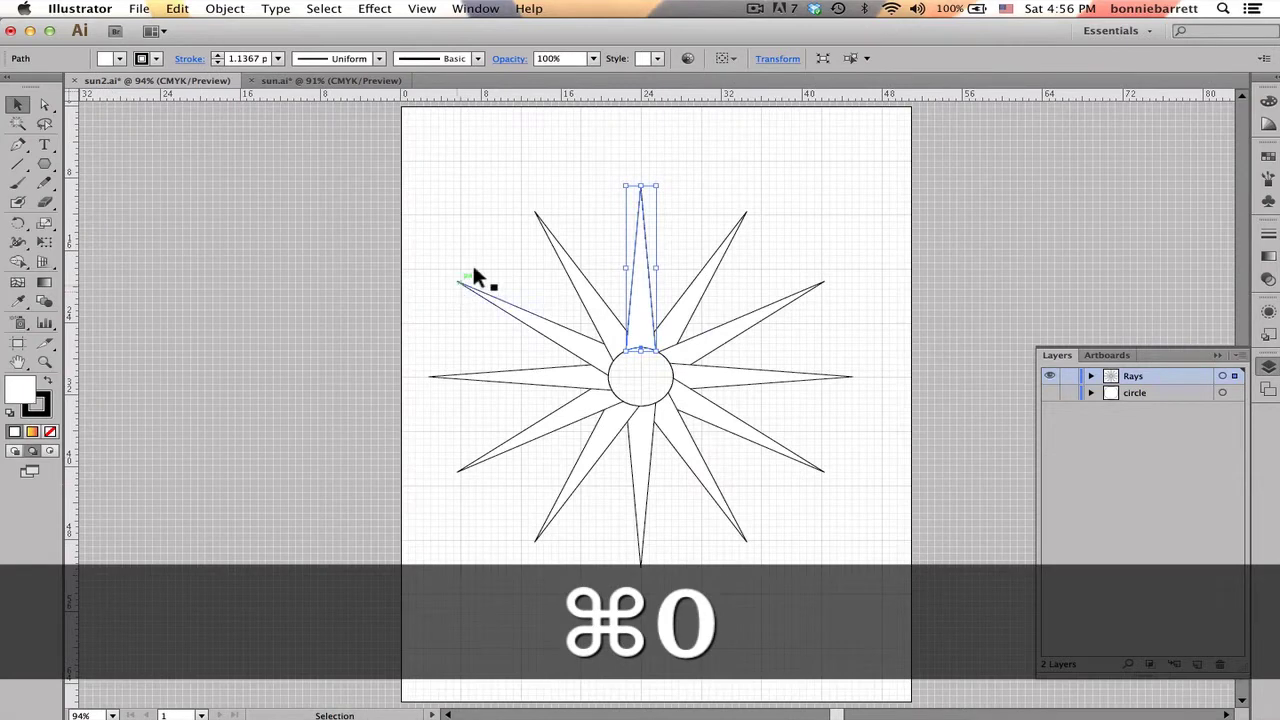
Step: Give all twelve rays the Orange, Yellow gradient fill and a stroke of None
drag(500, 239, 872, 613)
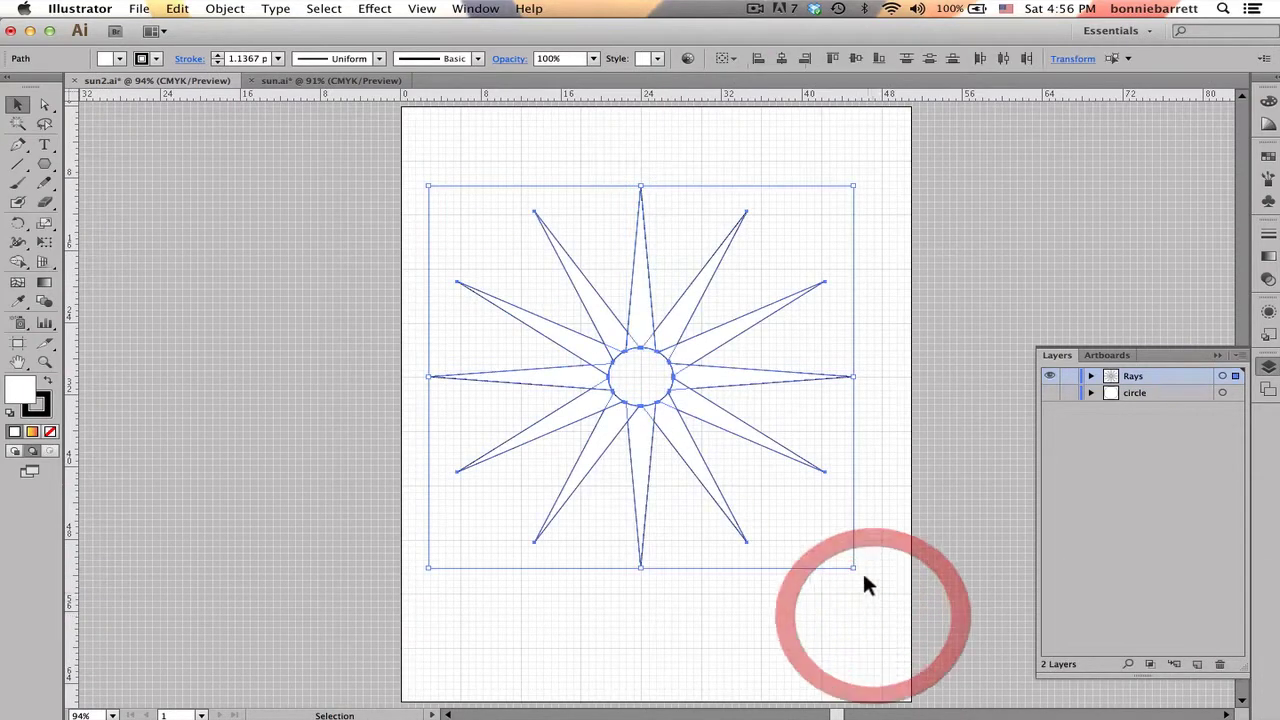
click(117, 59)
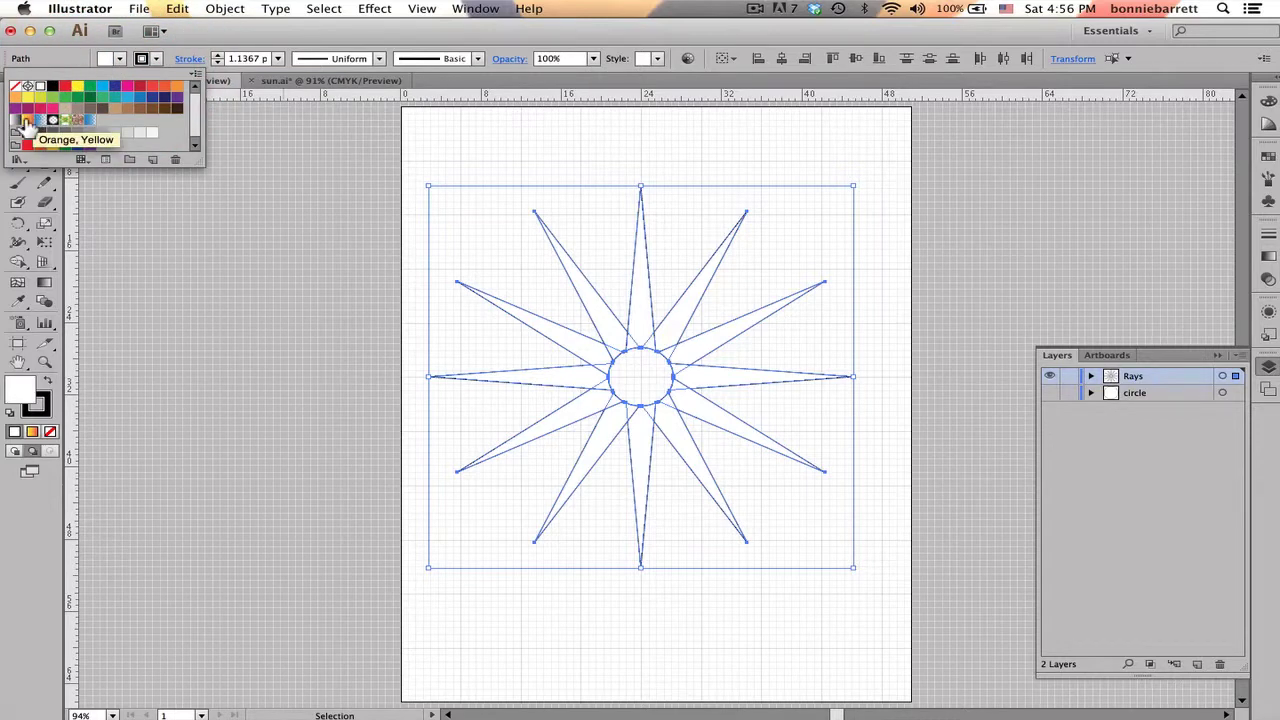
click(27, 121)
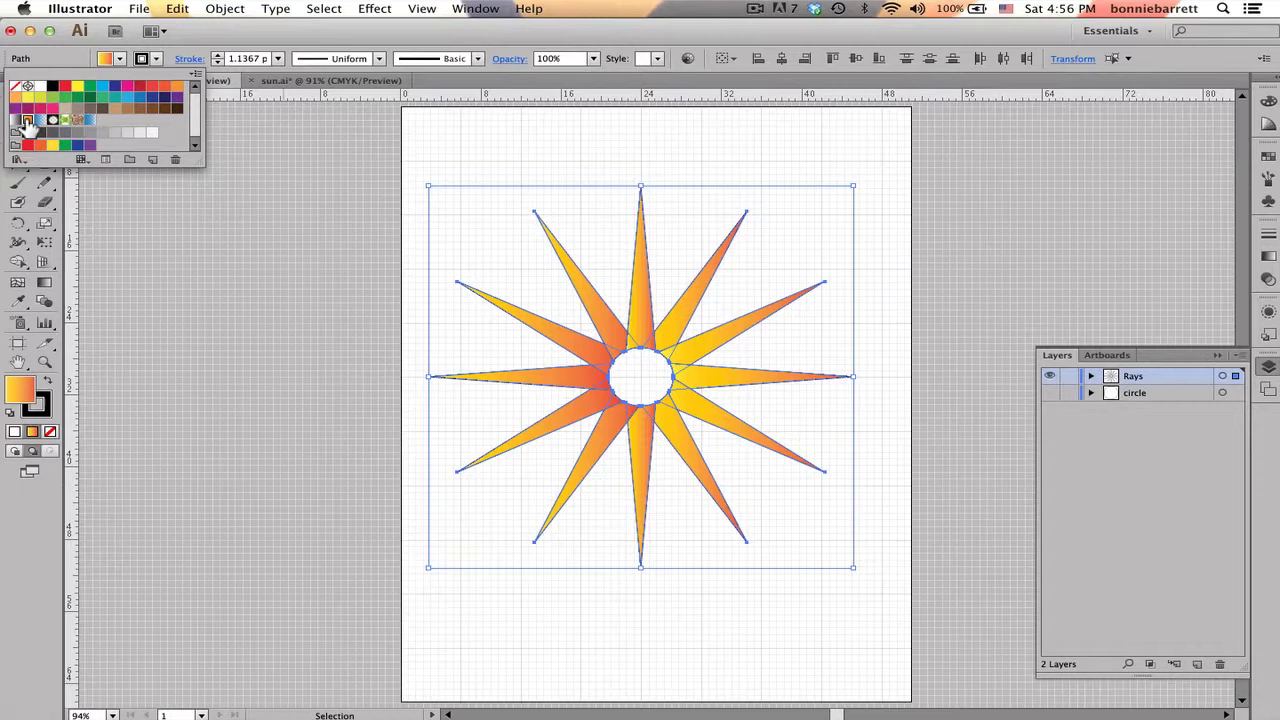
key(Escape)
click(155, 59)
click(17, 87)
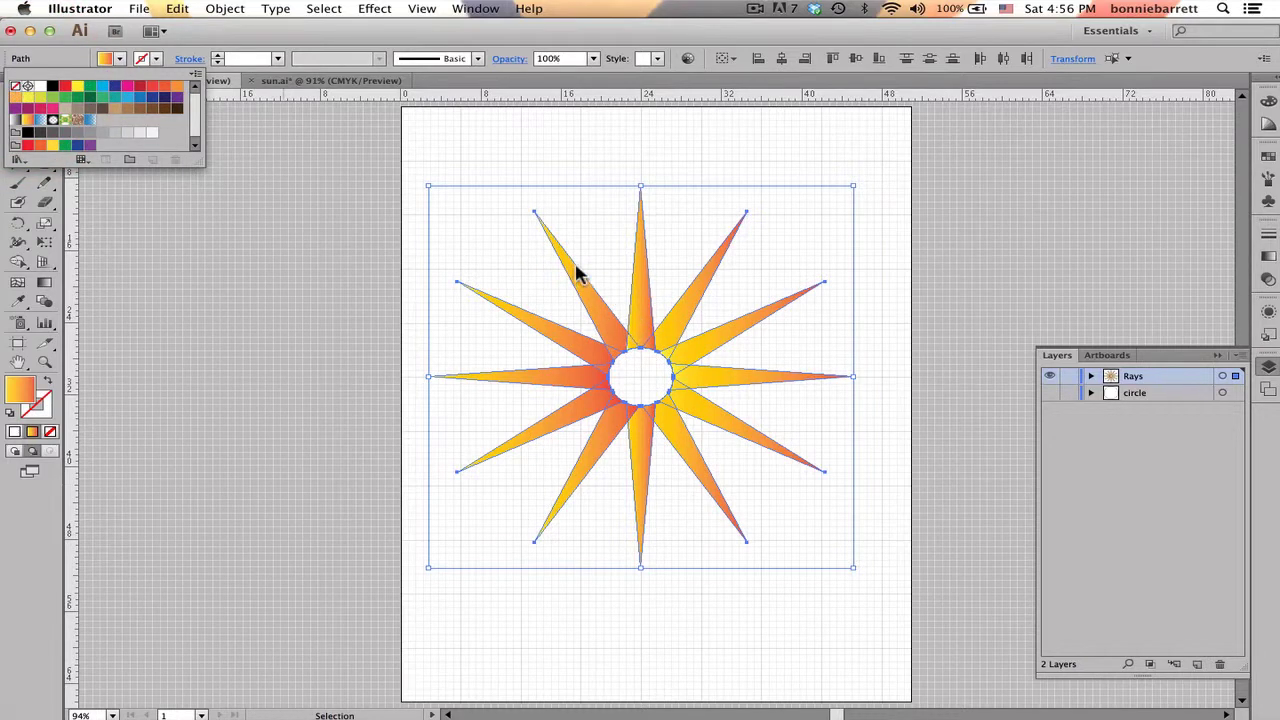
click(305, 149)
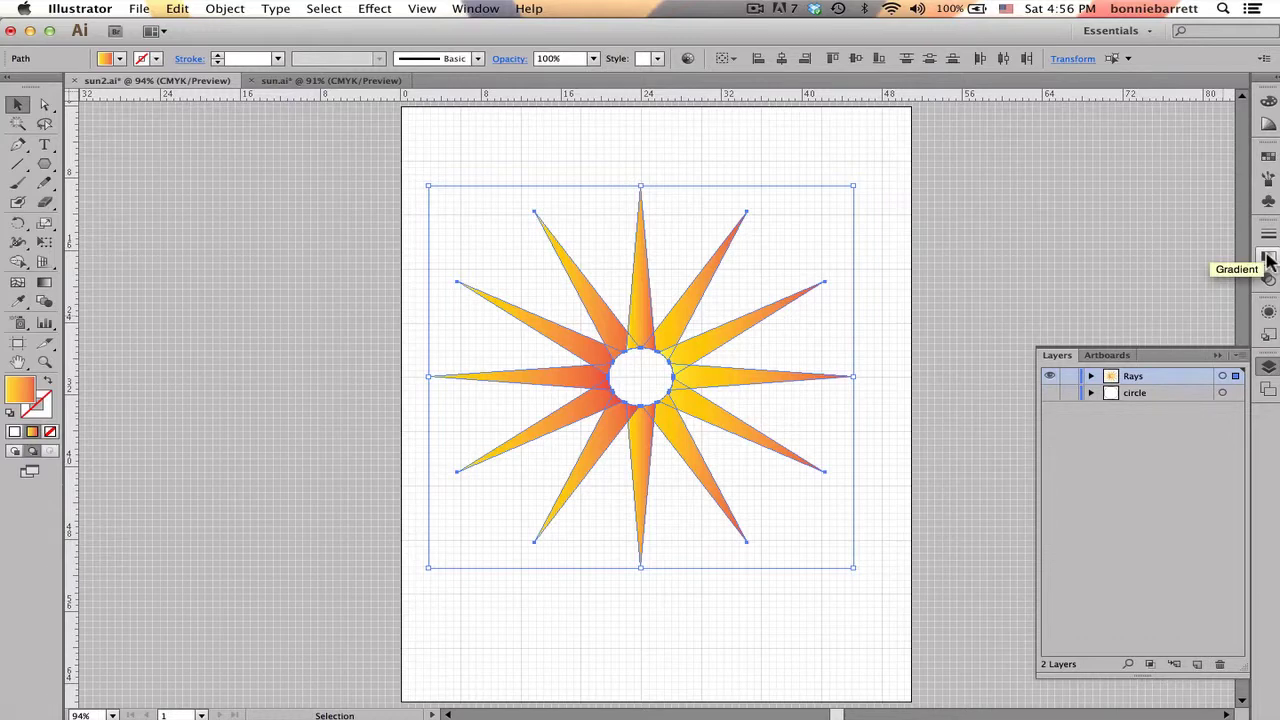
Step: Drag one radial gradient from the star's centre to its bottom point, yellow centre to orange-red tips
click(1268, 259)
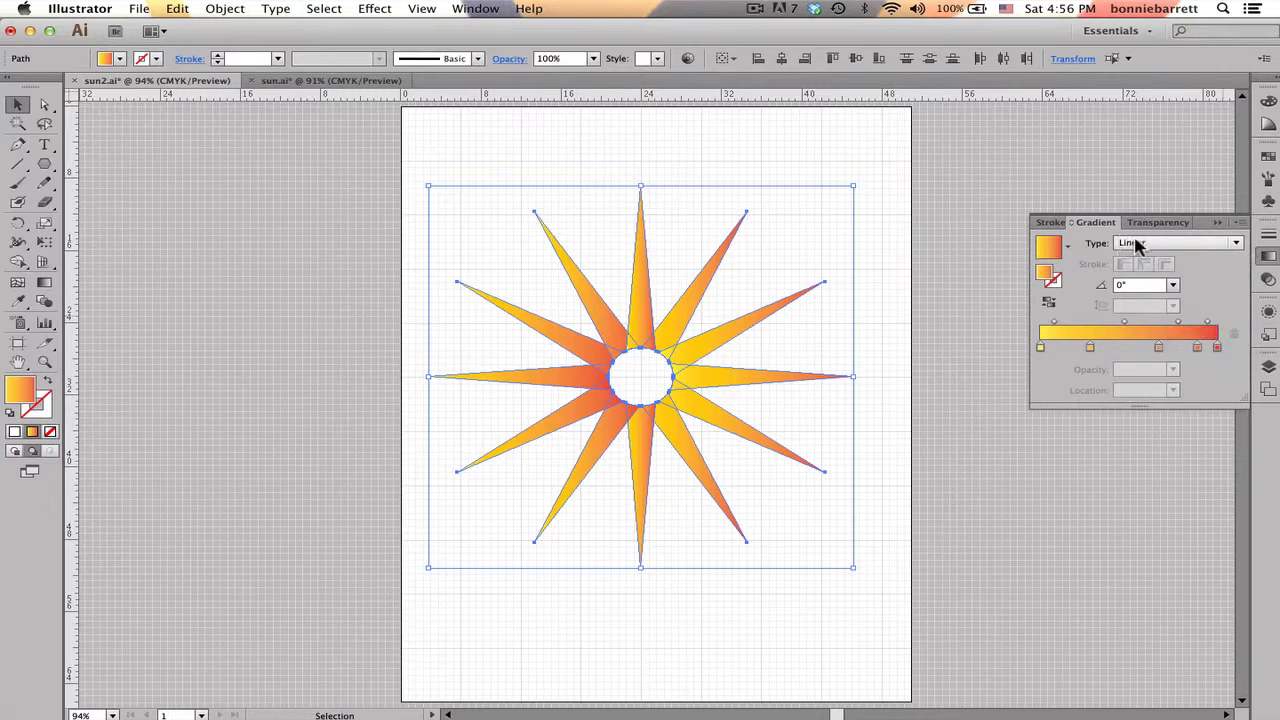
drag(1145, 248, 1155, 282)
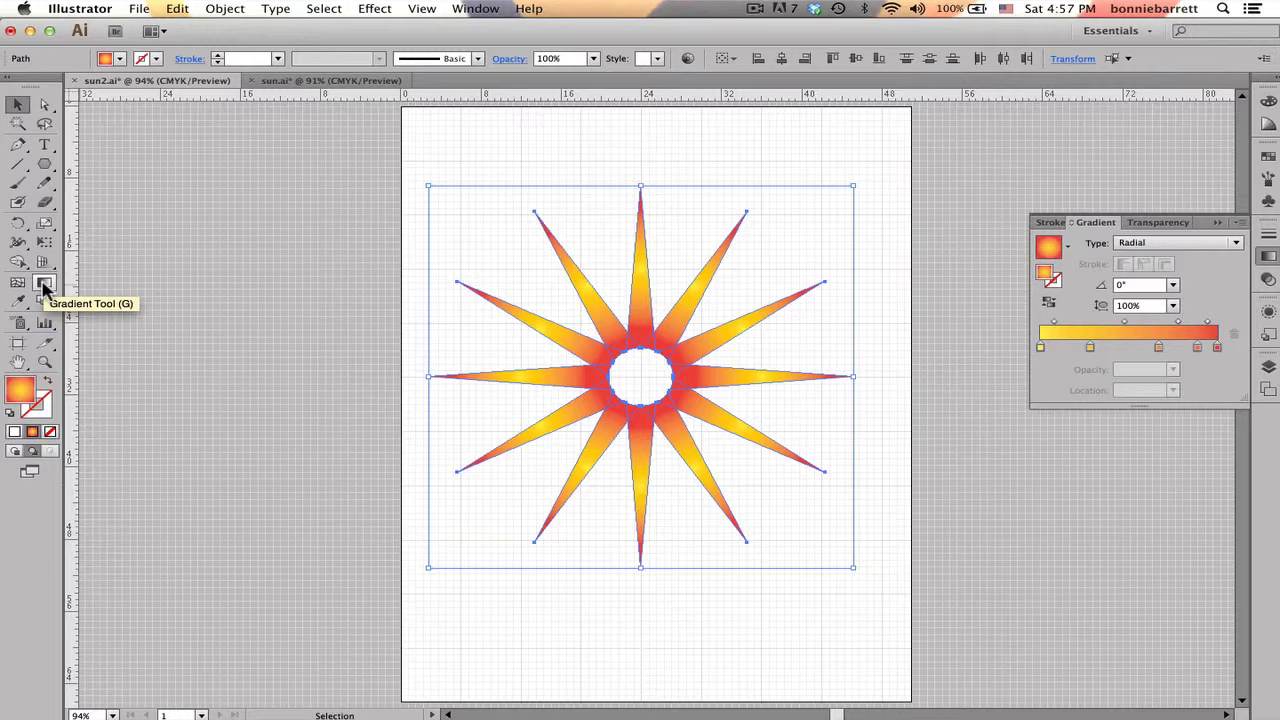
click(42, 287)
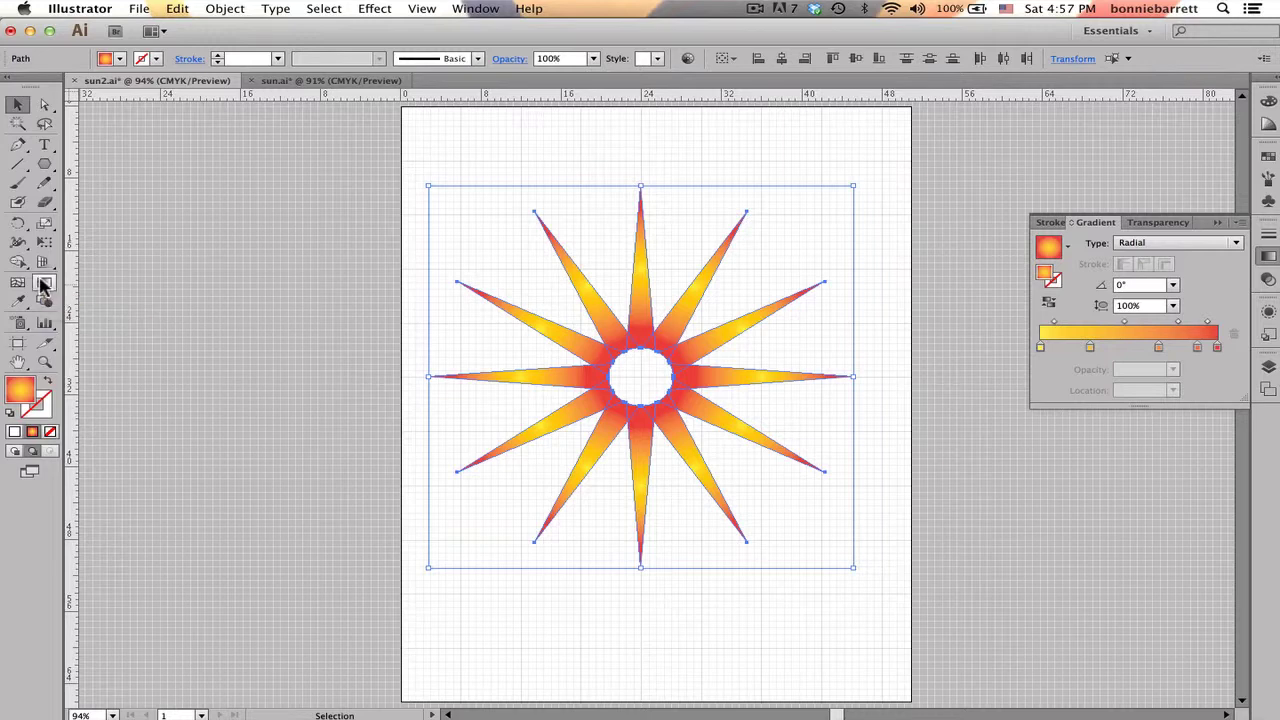
key(g)
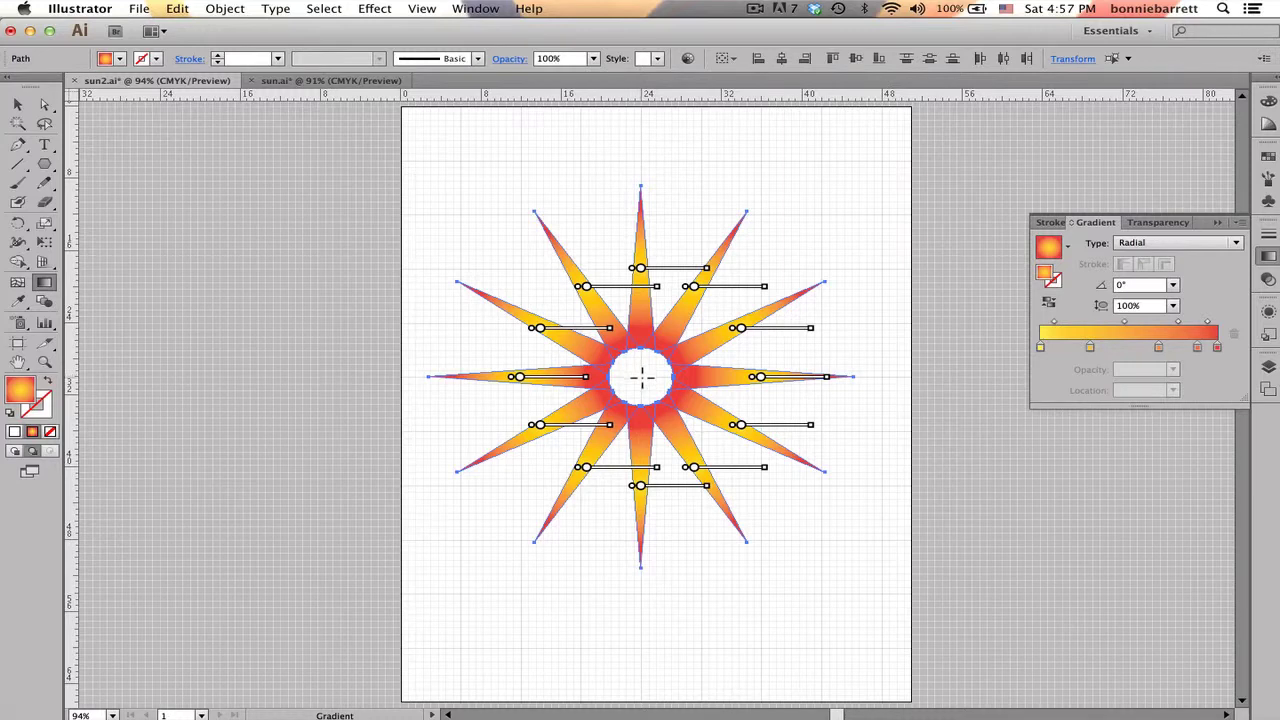
drag(640, 378, 642, 580)
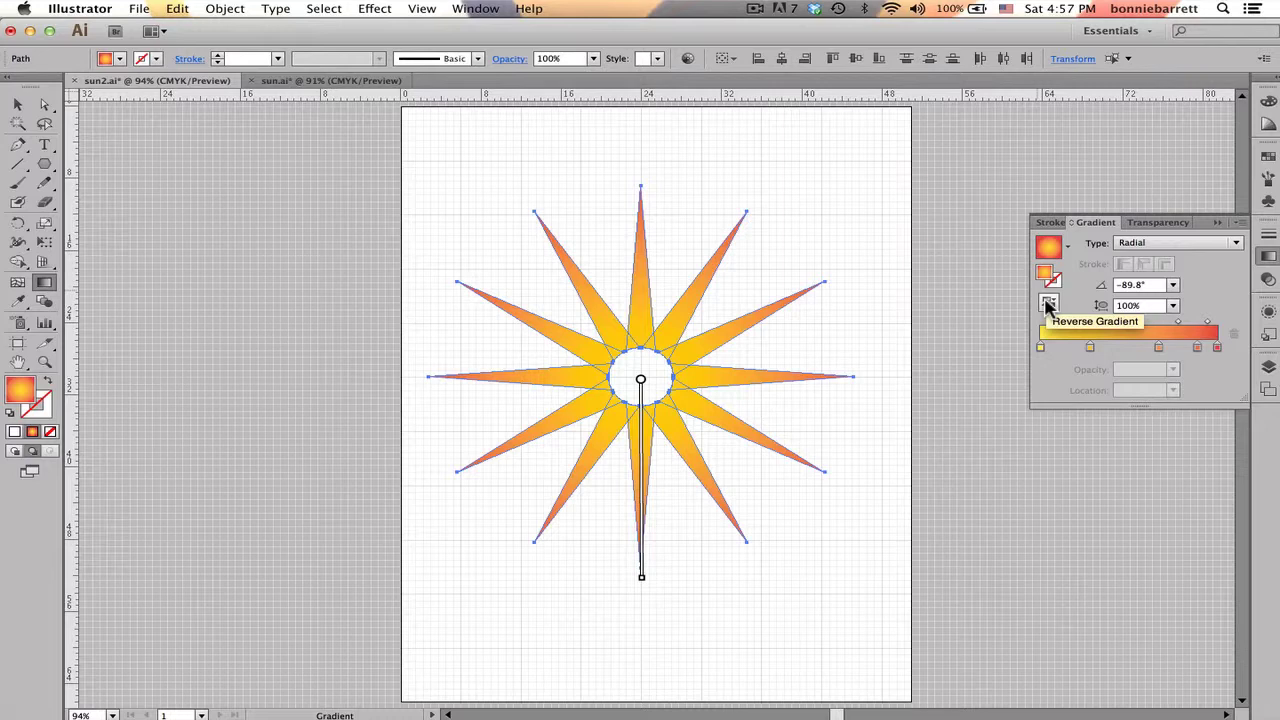
Step: Reverse the star's gradient, remove the extra stop to leave three, and shift the middle stop inward
click(1047, 305)
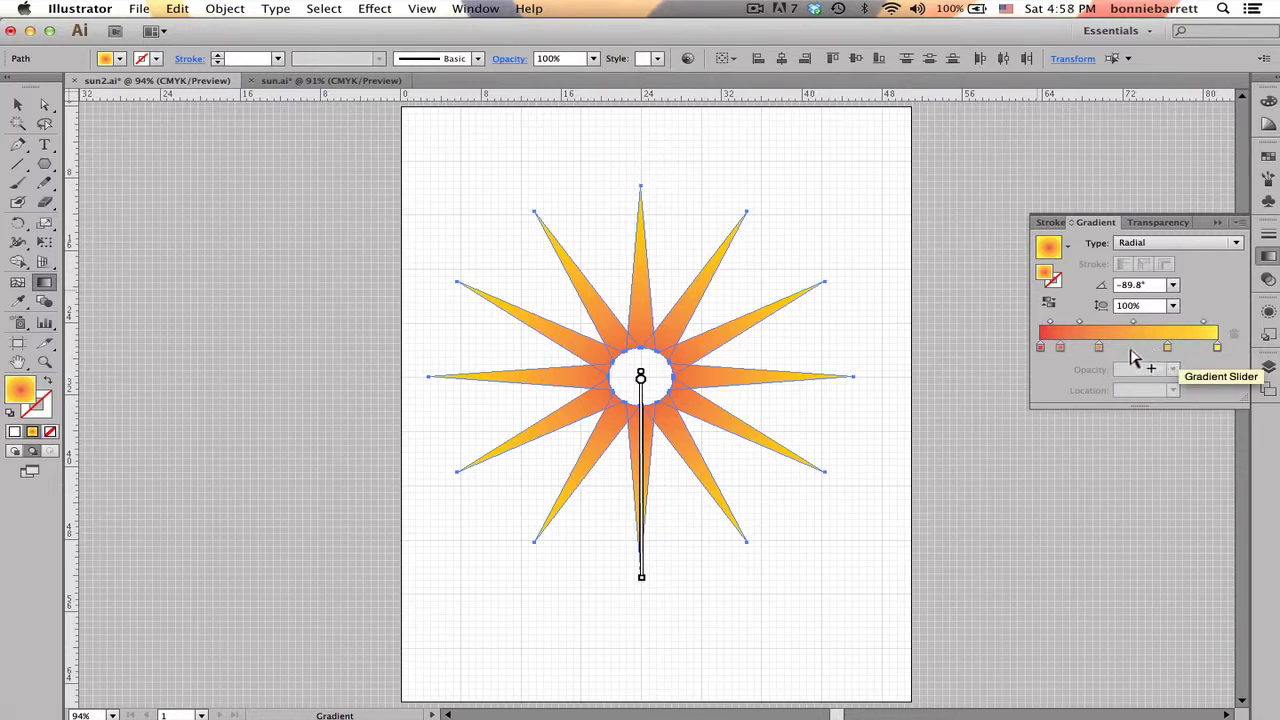
drag(1100, 349, 1071, 366)
click(1043, 348)
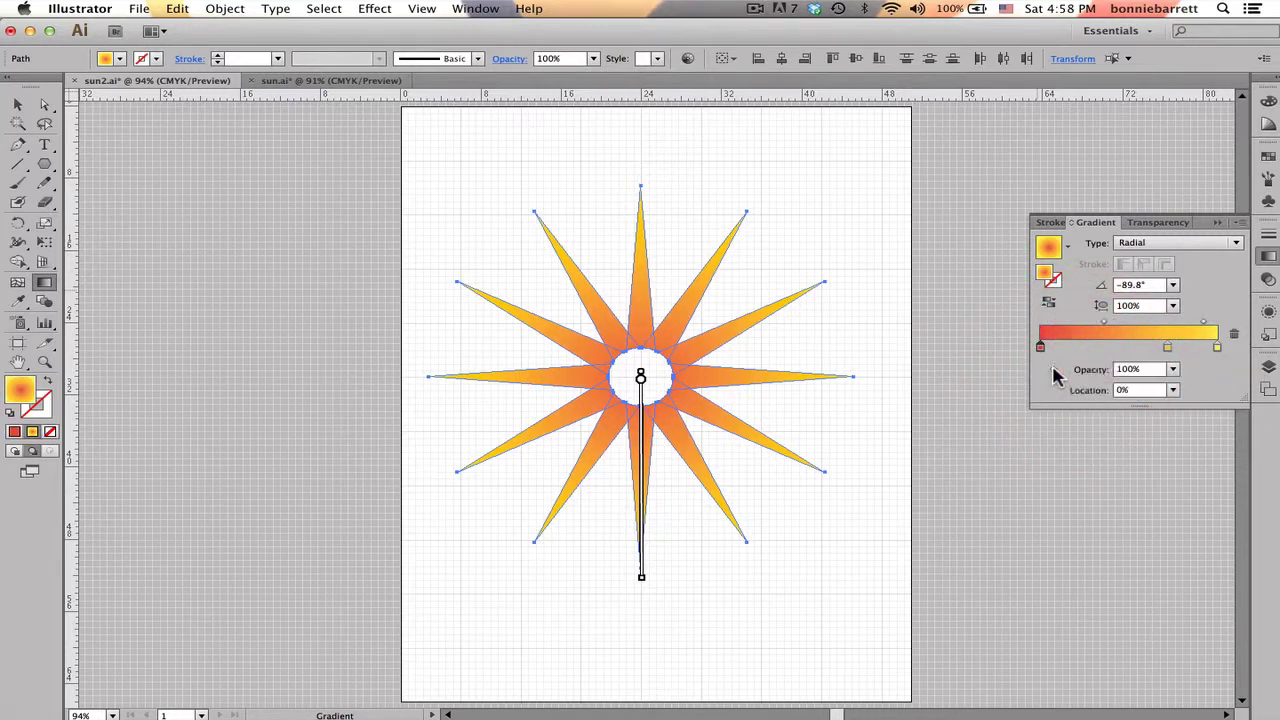
click(1163, 349)
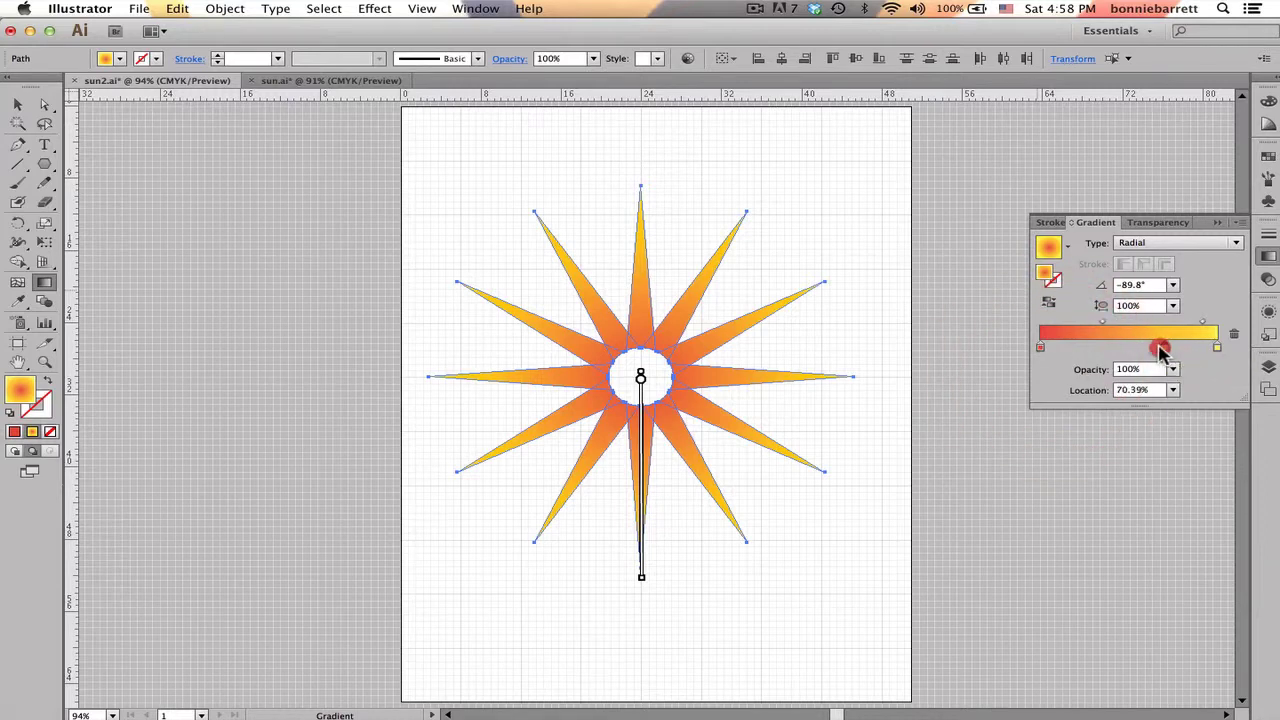
drag(1161, 349, 1094, 332)
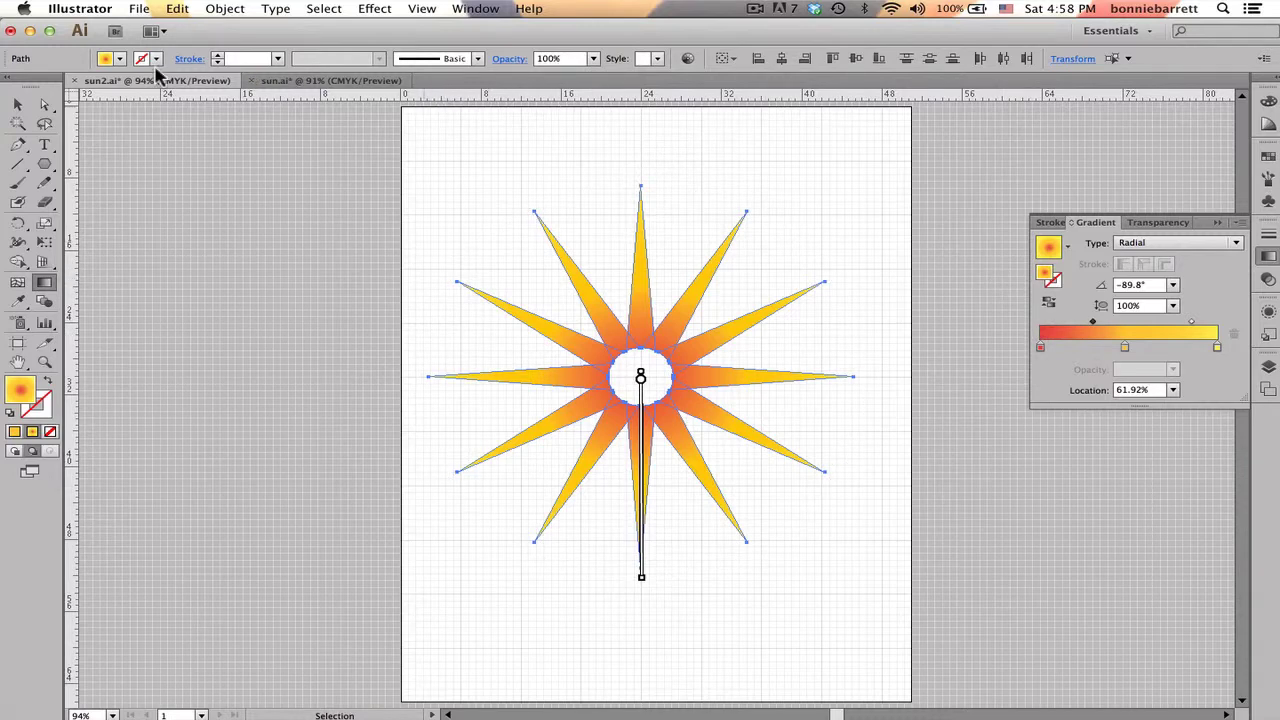
Step: Group all the star's paths with Object > Group and reselect the grouped star
click(19, 103)
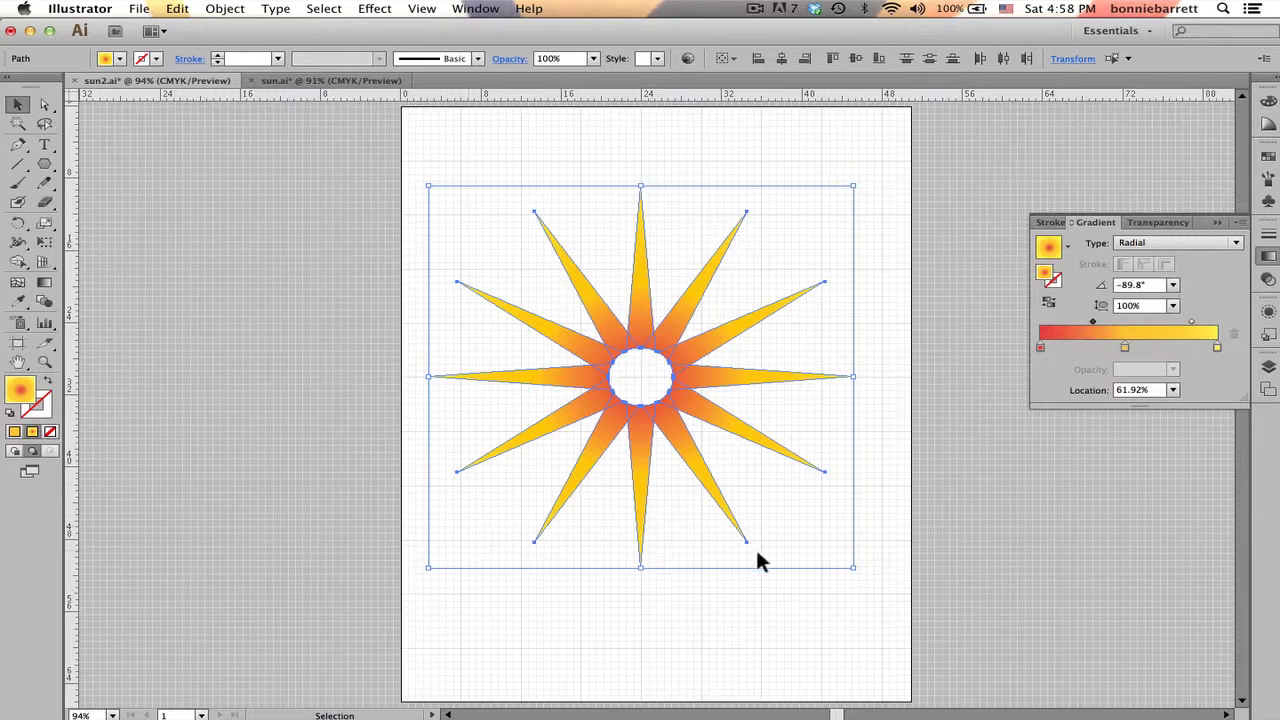
click(222, 10)
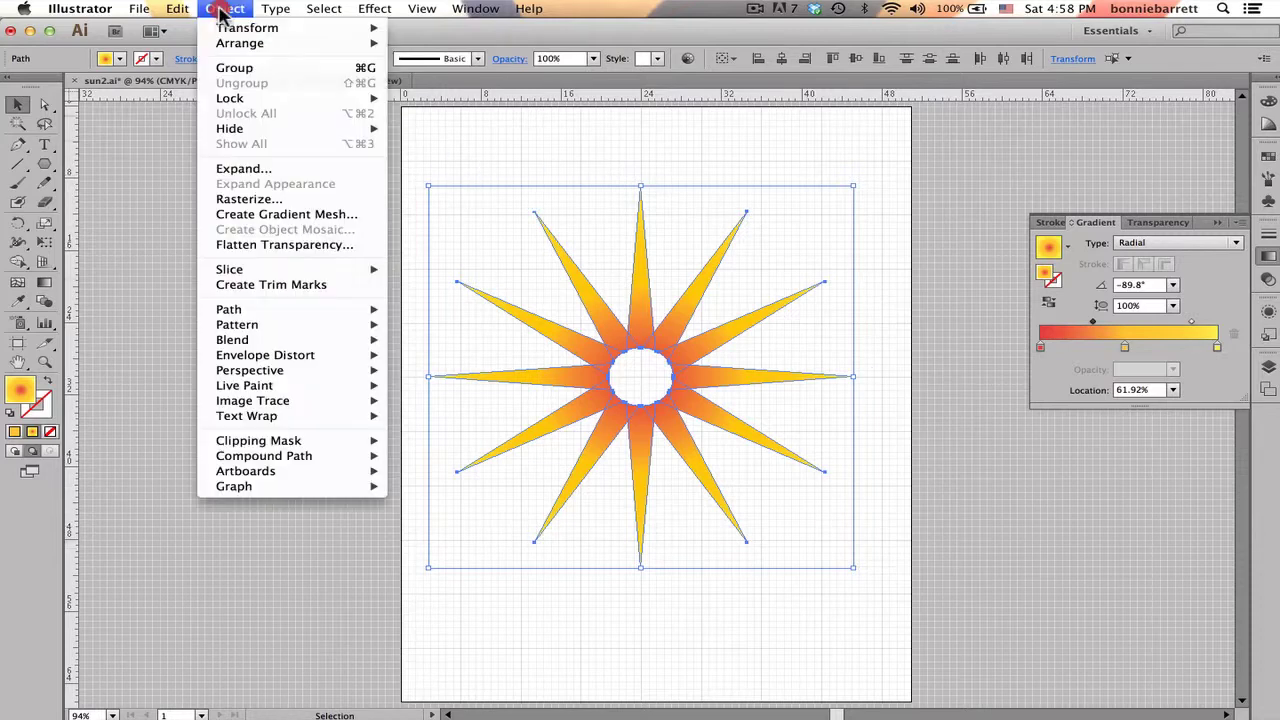
click(233, 68)
click(505, 166)
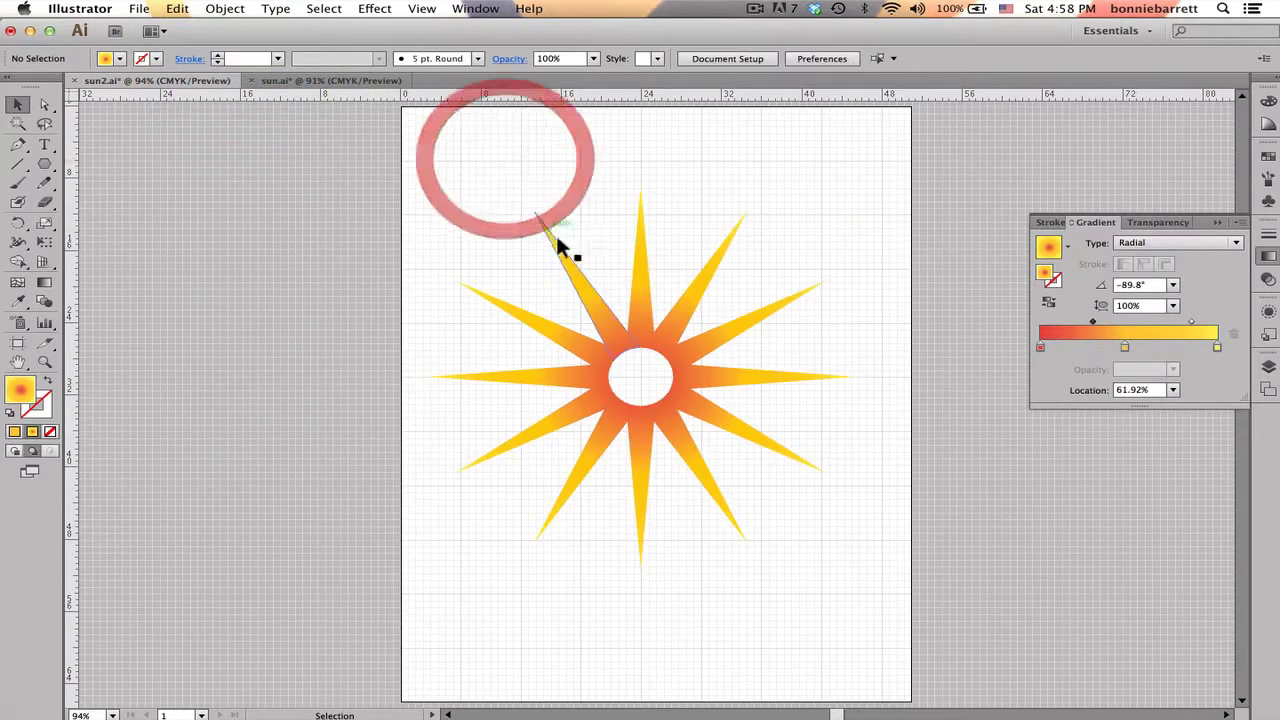
click(645, 312)
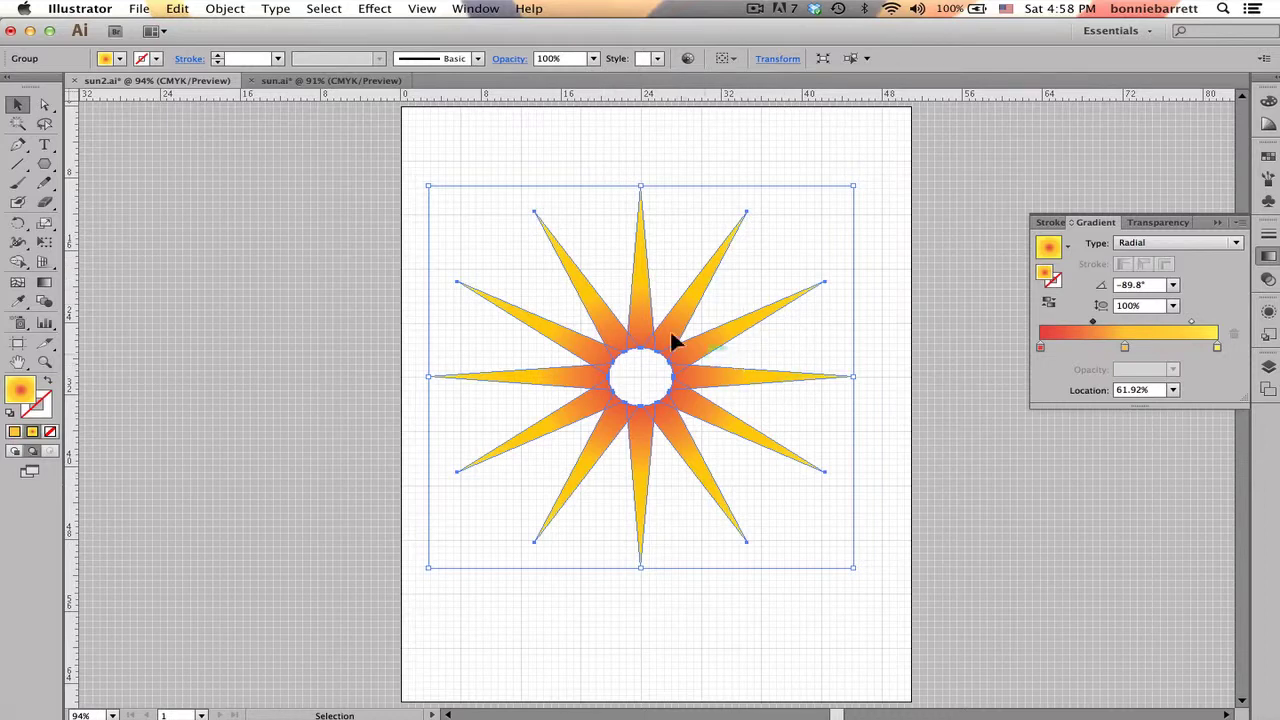
Step: Make a uniform 80% scaled copy of the star around its centre
click(45, 226)
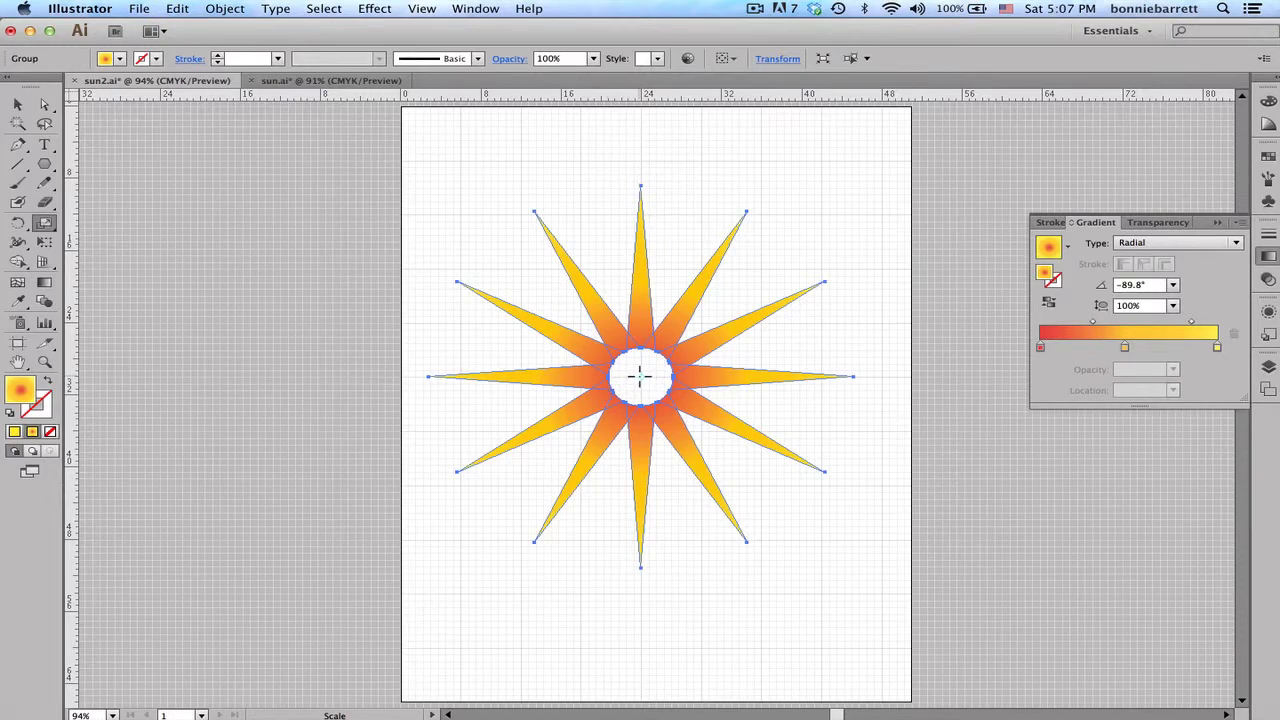
key(alt)
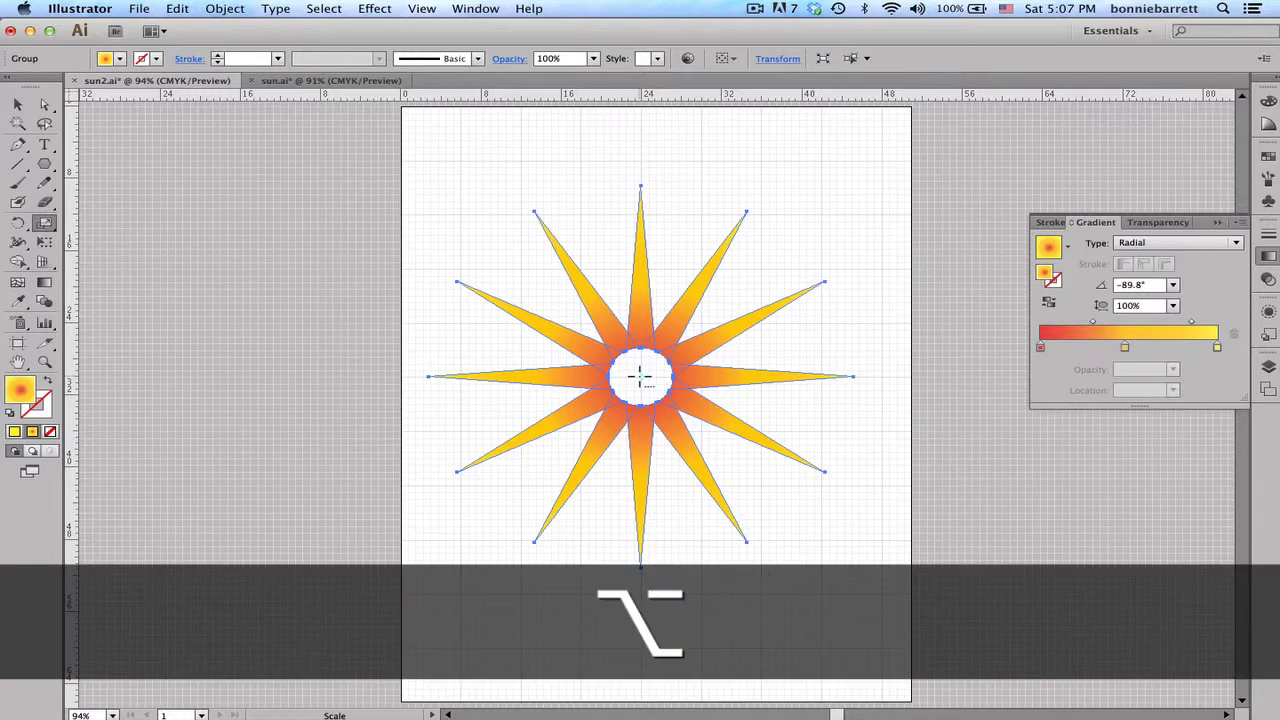
alt+click(641, 377)
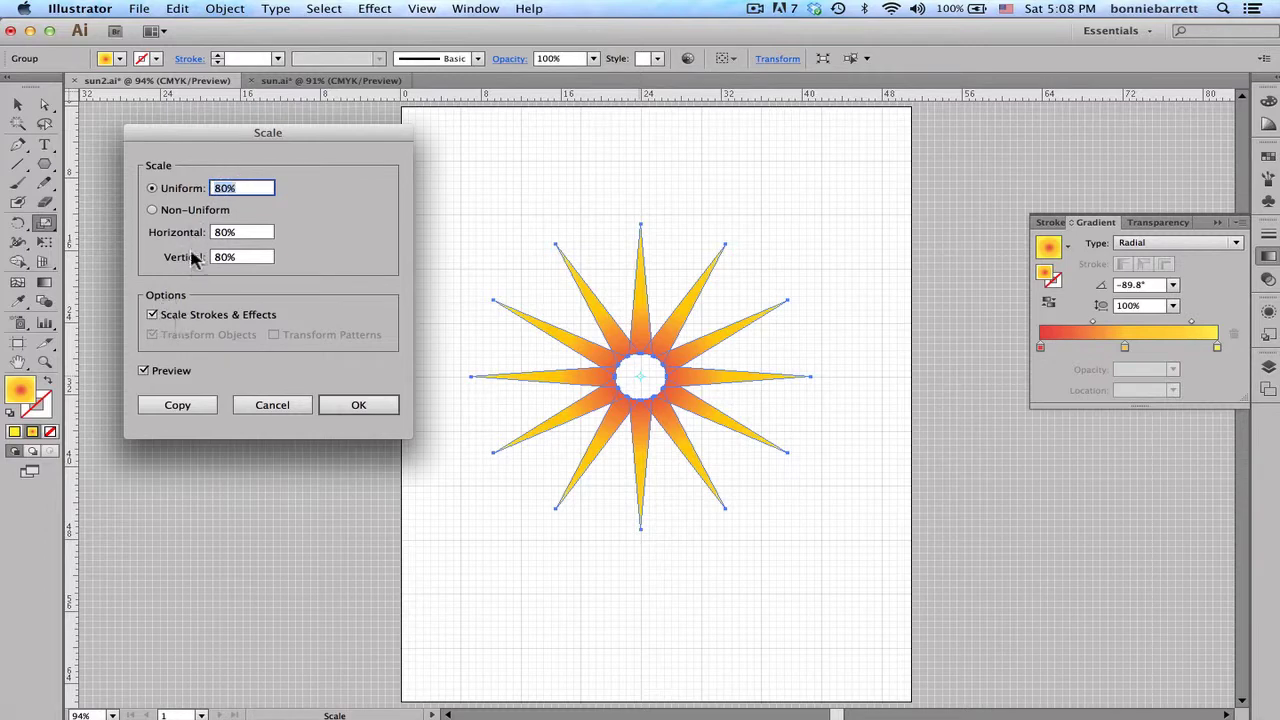
click(180, 405)
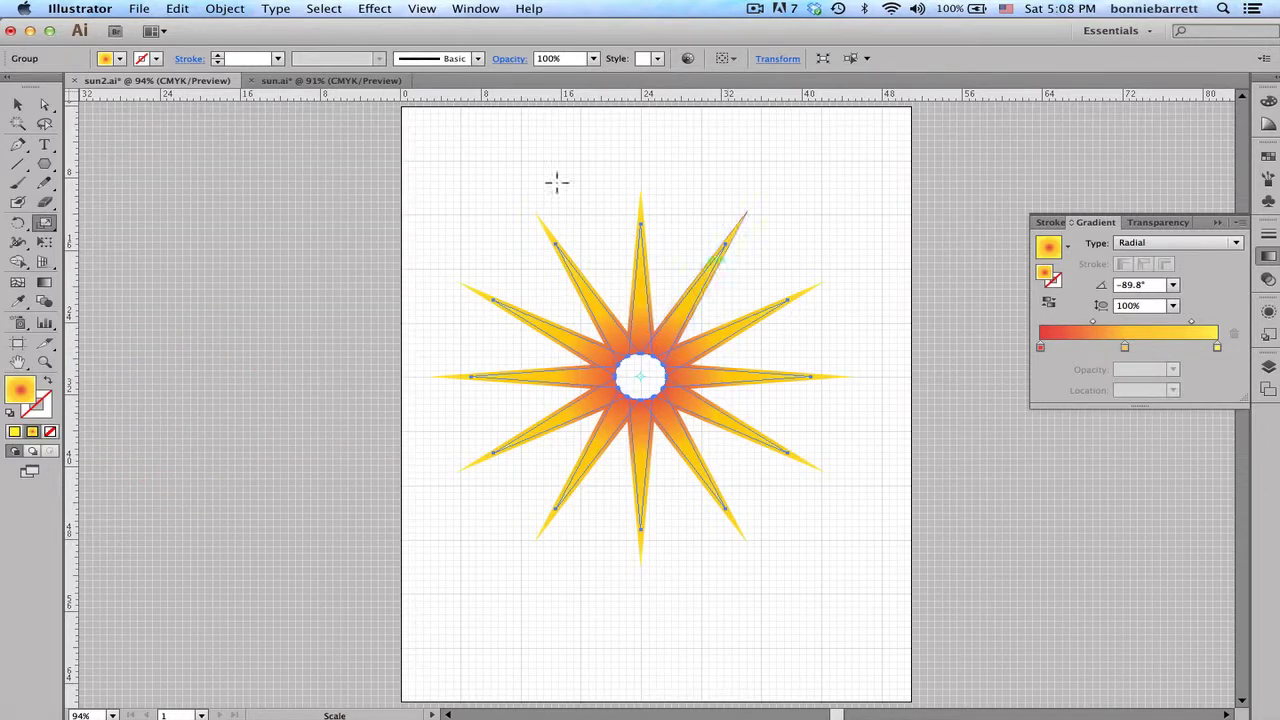
Step: Fill the smaller star copy solid Yellow and rotate it 15° about its centre
click(119, 58)
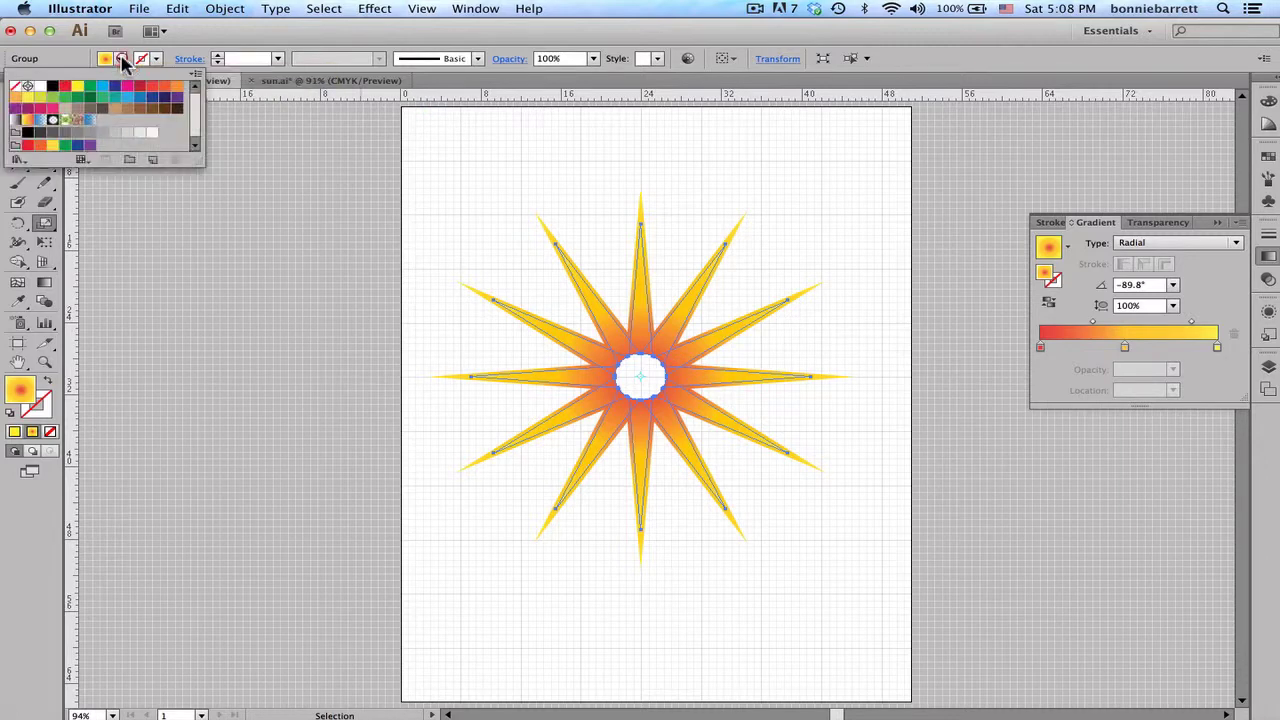
click(77, 88)
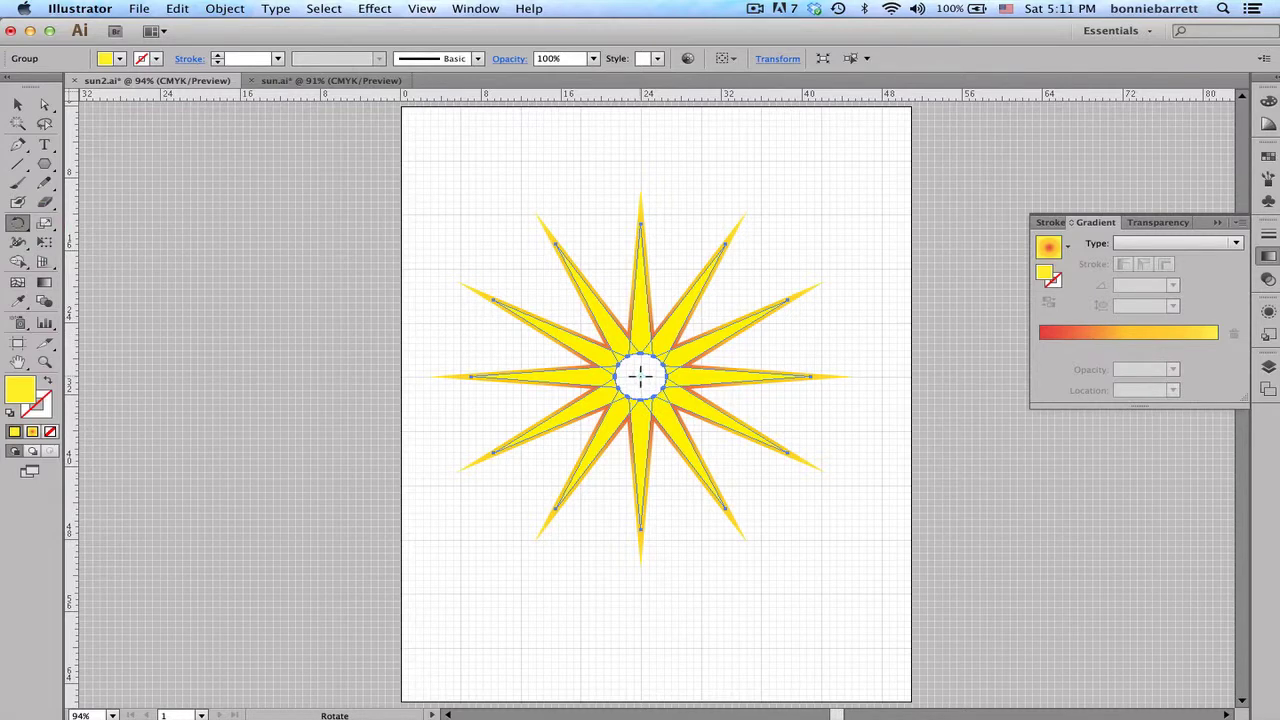
key(alt)
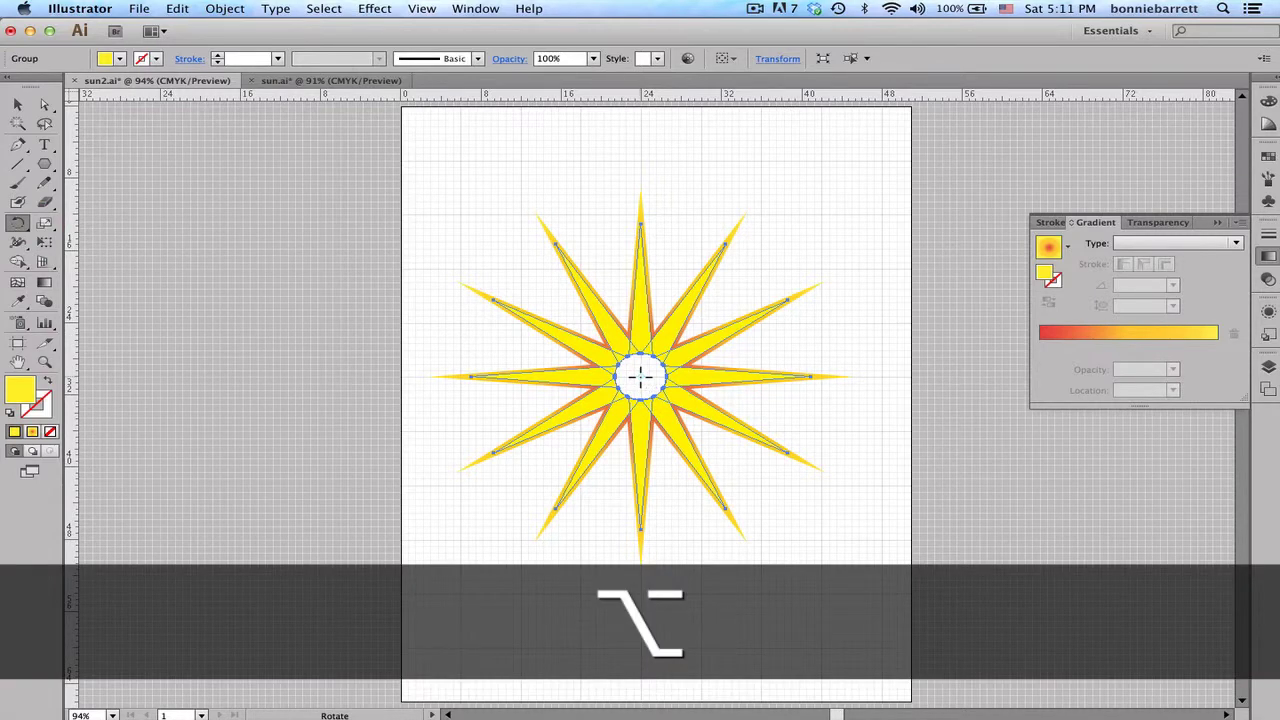
alt+click(640, 376)
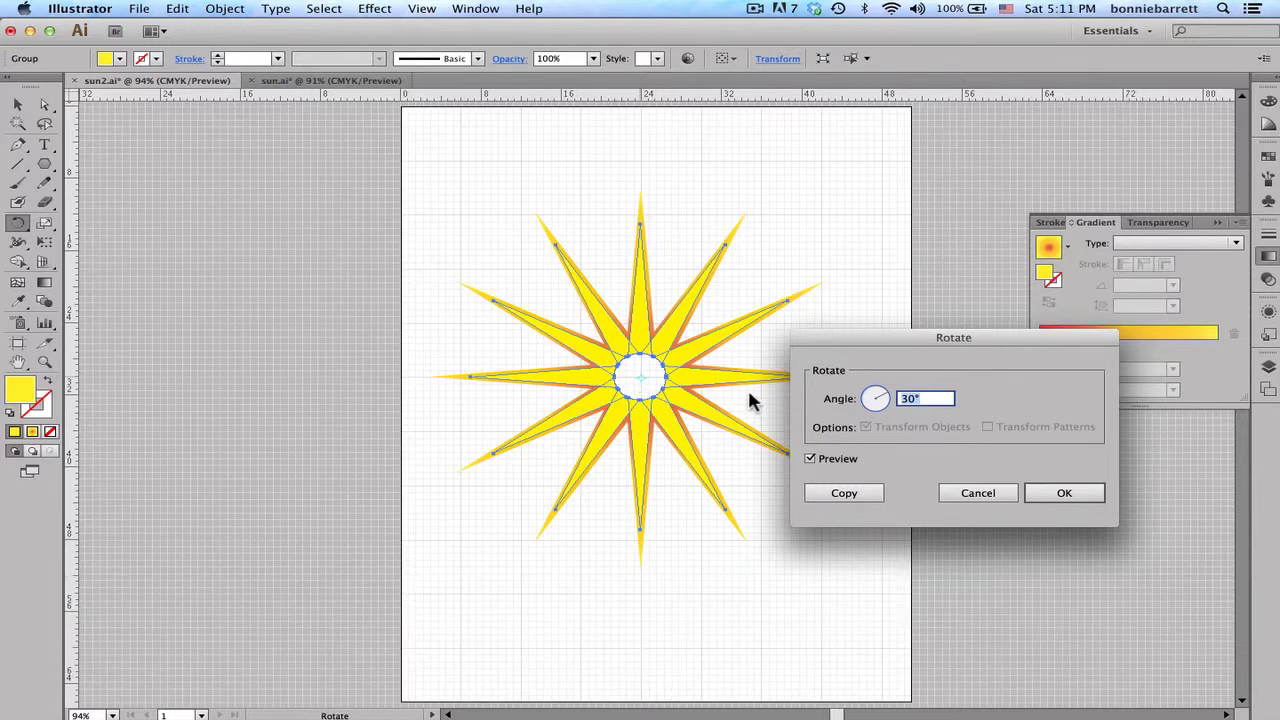
text(15)
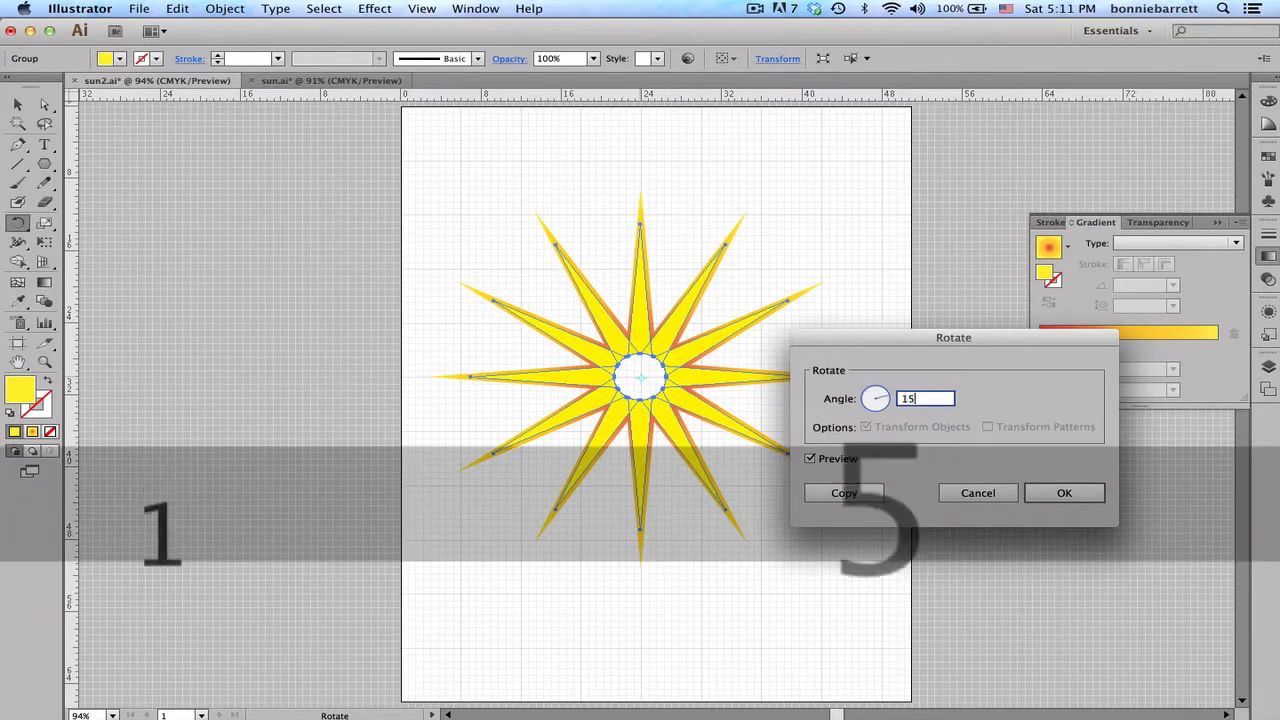
click(1055, 492)
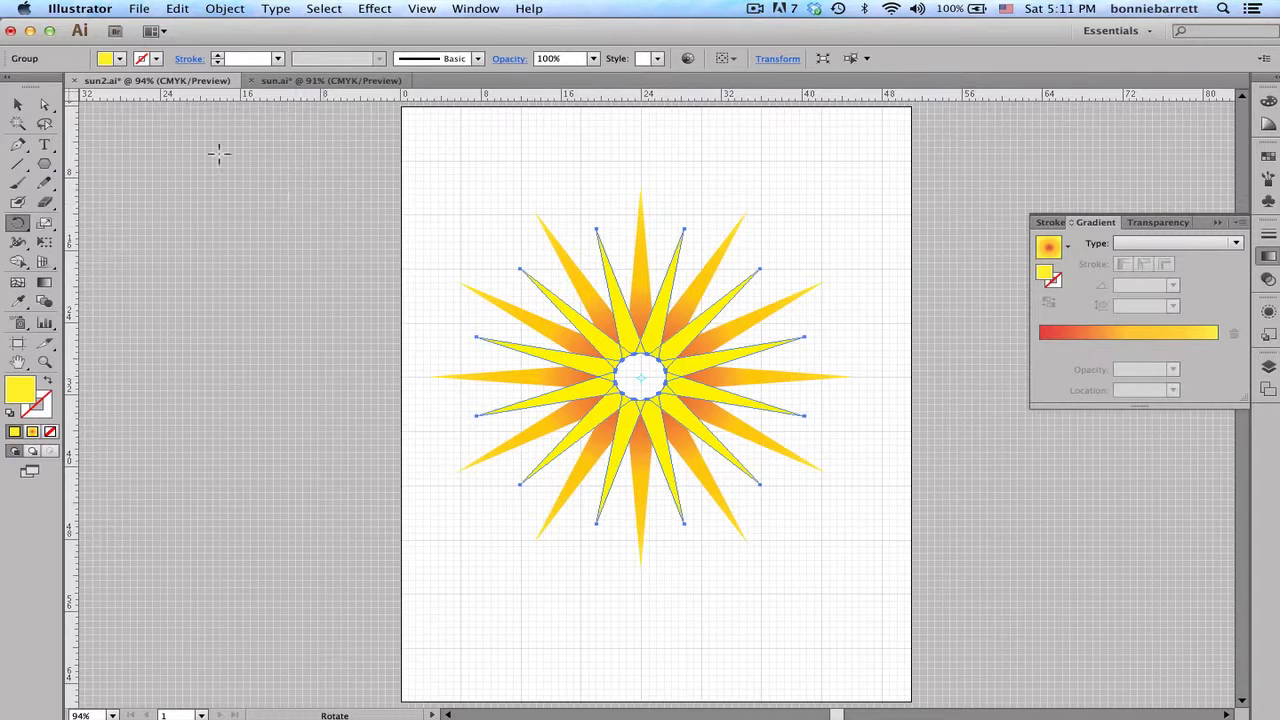
Step: Select the larger gradient star and start a Roughen effect with preview and Smooth points
click(17, 104)
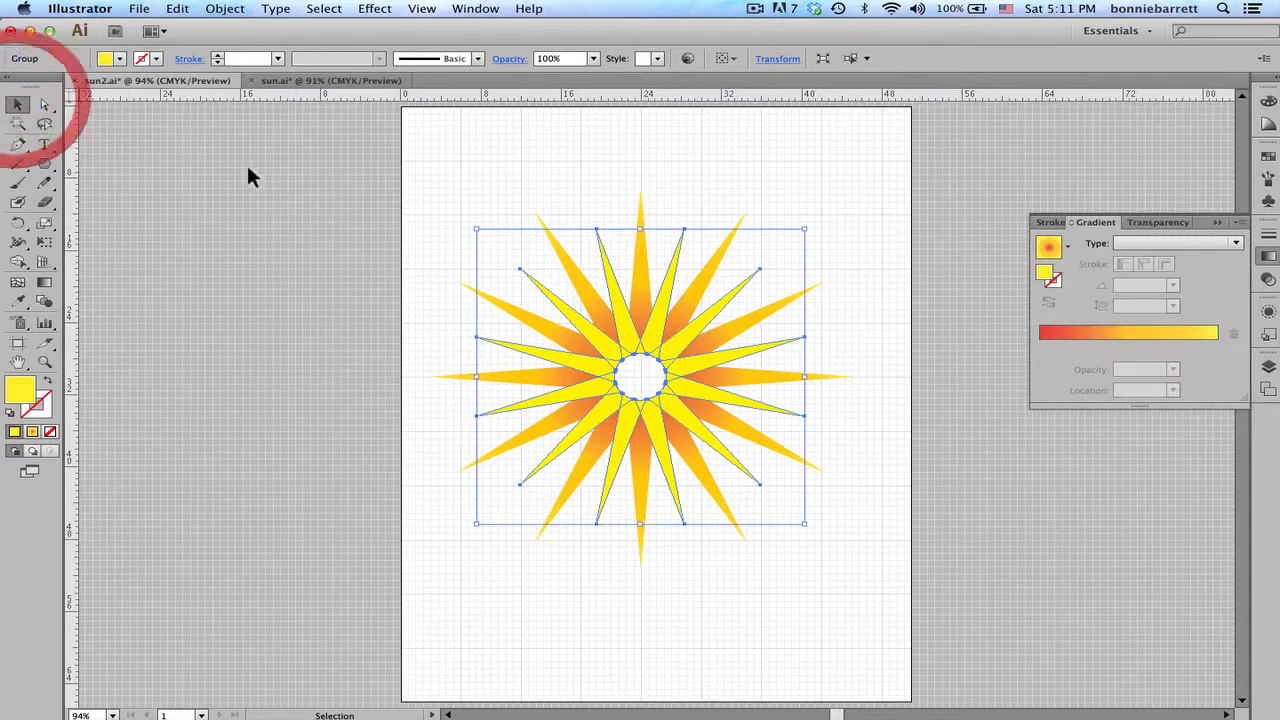
click(548, 232)
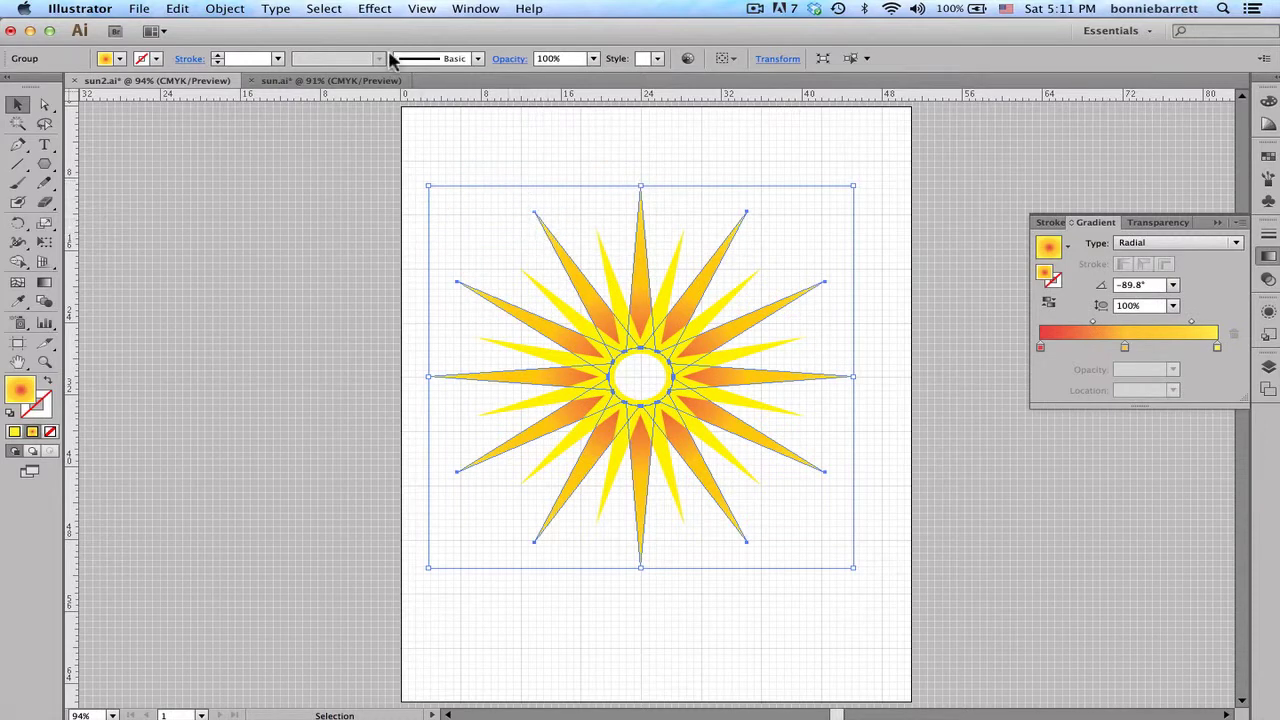
click(372, 10)
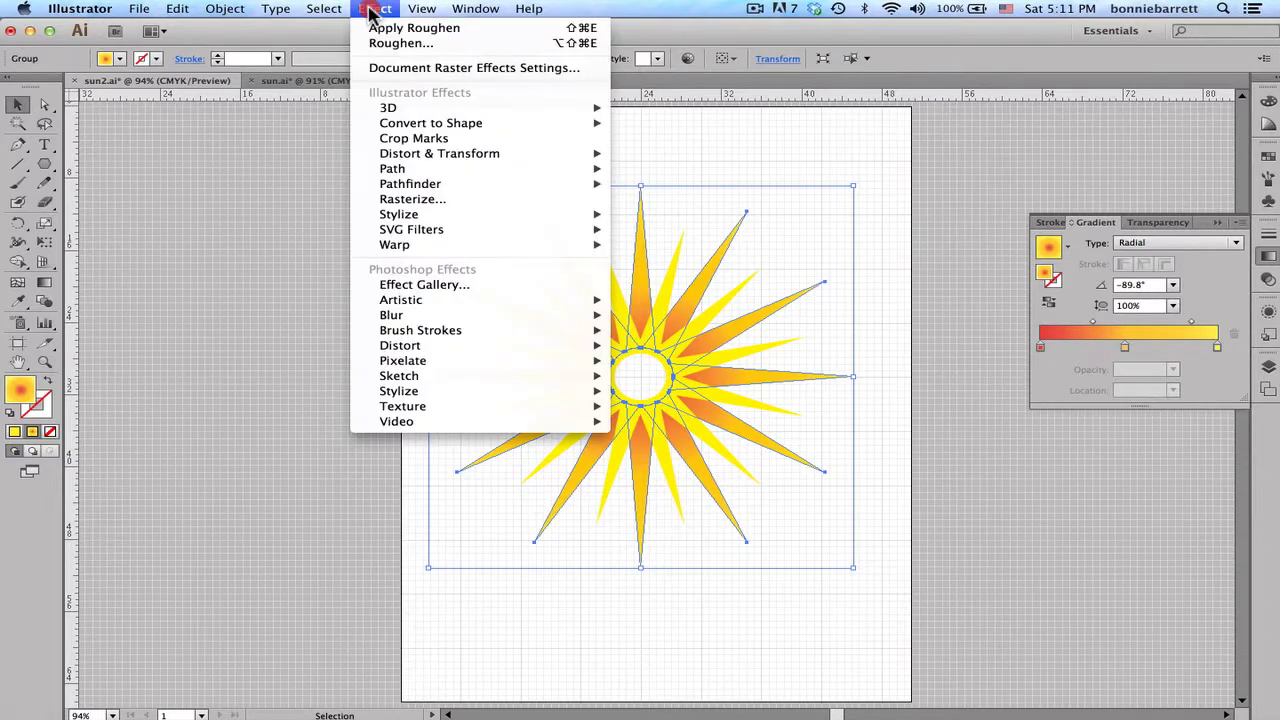
mouse_move(405, 153)
click(630, 186)
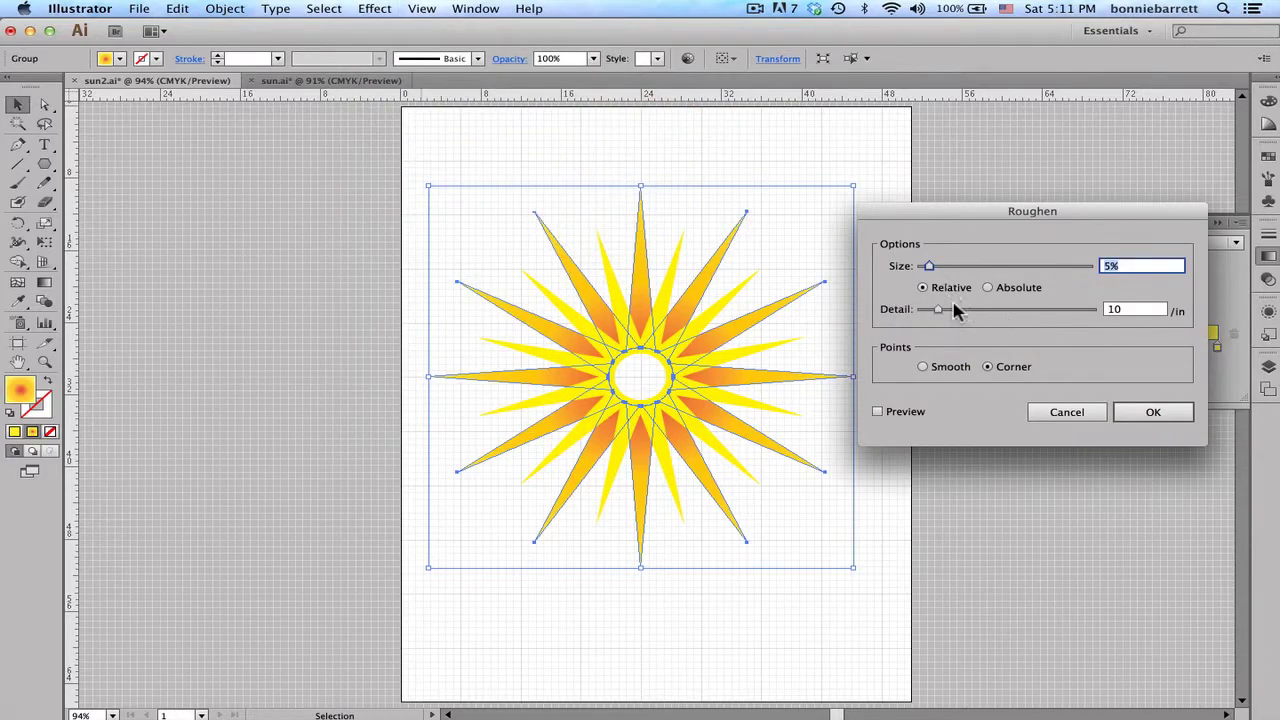
click(878, 413)
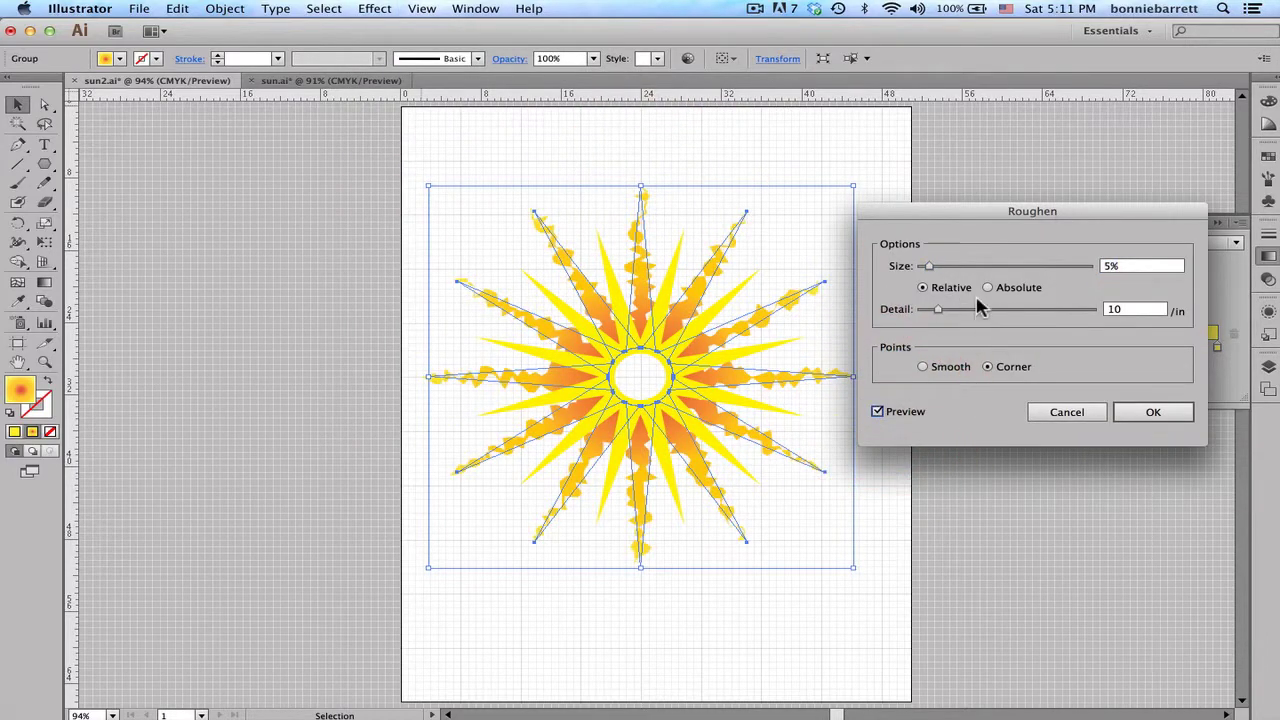
click(923, 368)
Step: Tune Roughen to 3% relative size and 3/in detail, then apply it
drag(928, 268, 922, 266)
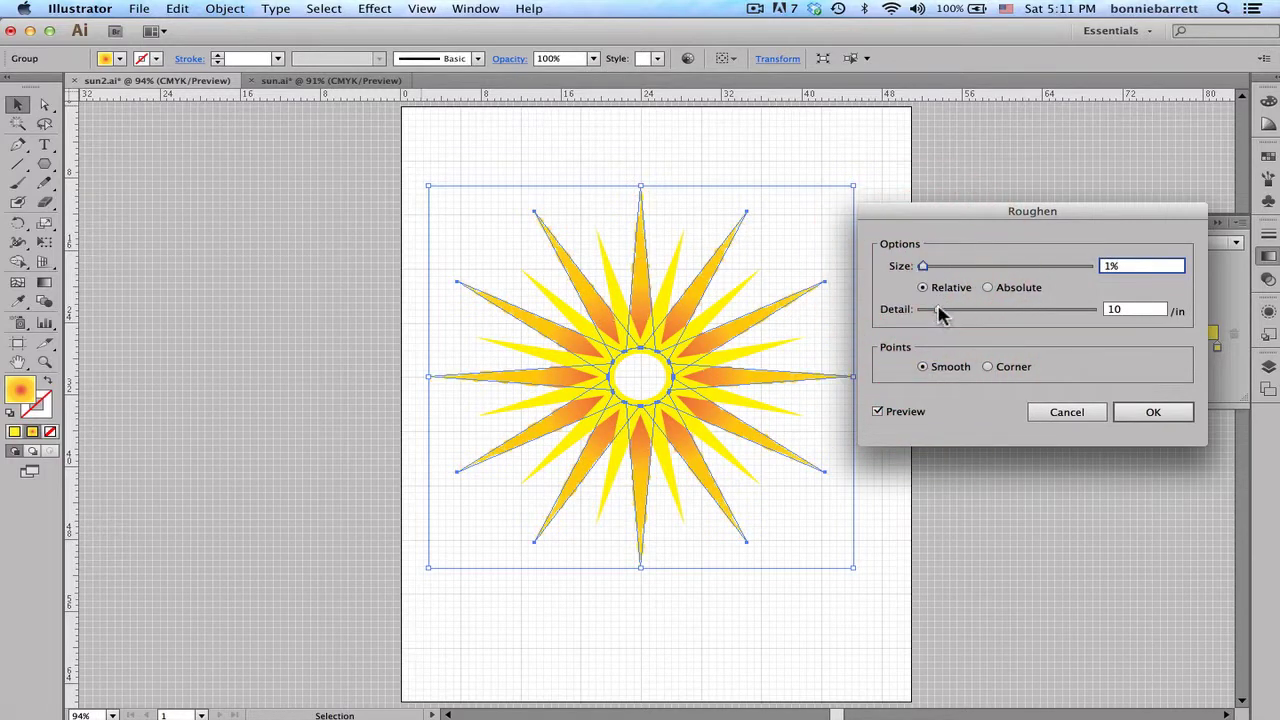
drag(922, 267, 926, 266)
drag(937, 313, 928, 314)
click(928, 268)
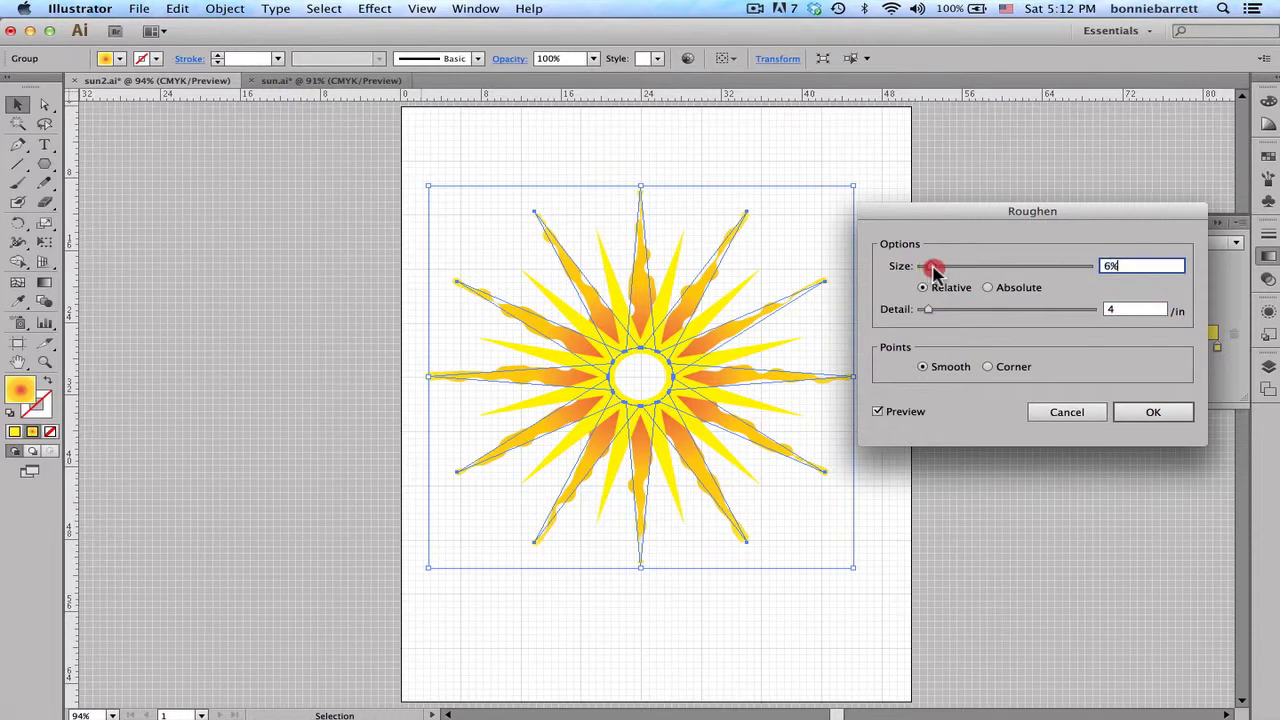
drag(932, 270, 926, 268)
drag(930, 312, 927, 312)
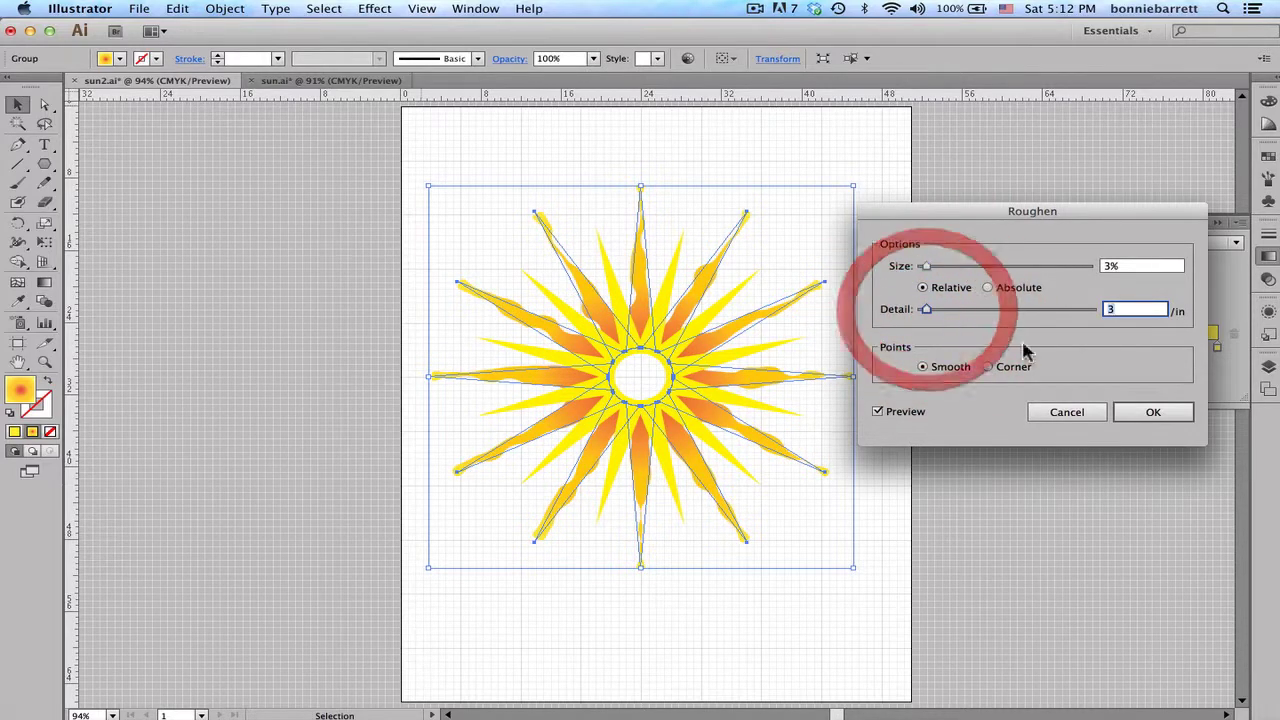
click(1140, 412)
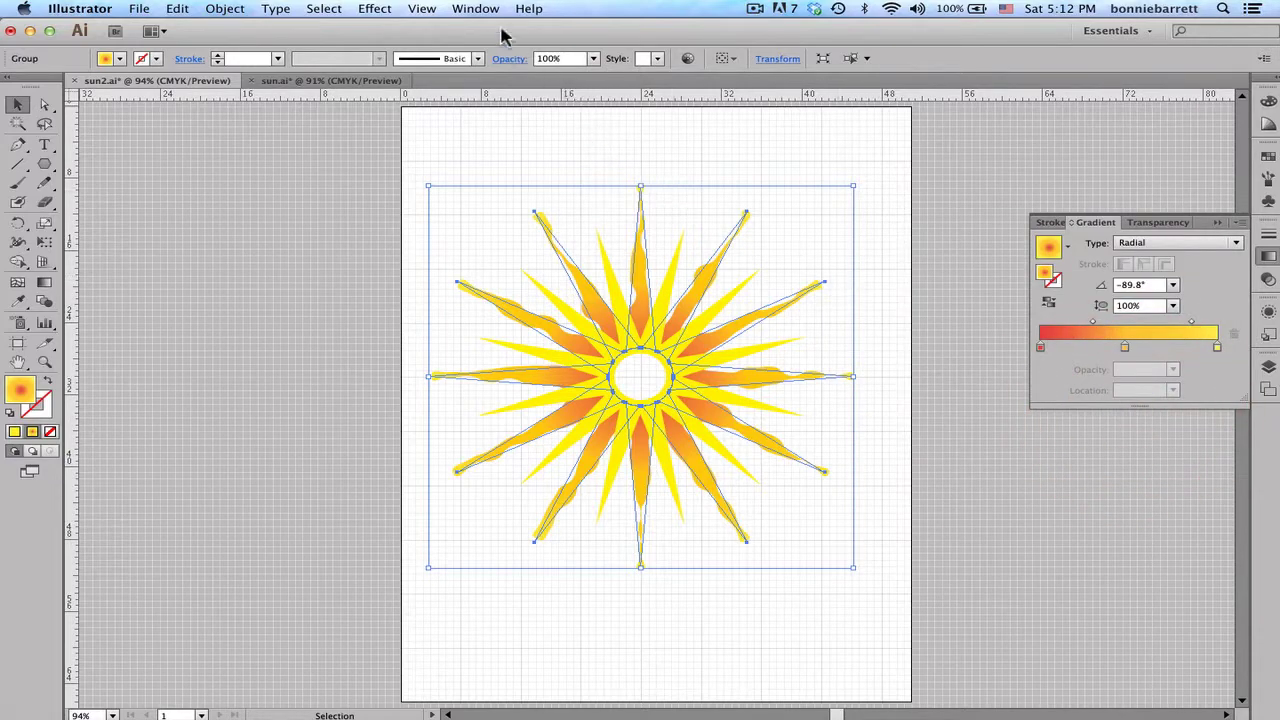
click(421, 8)
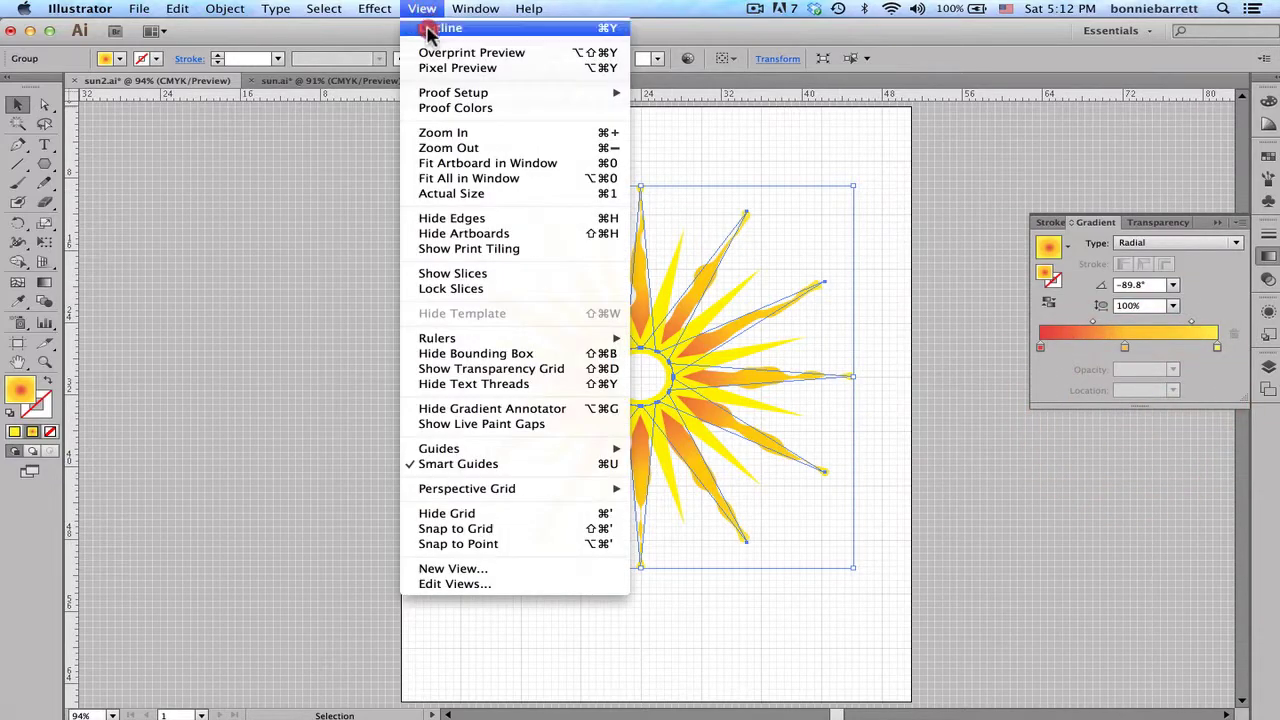
click(428, 30)
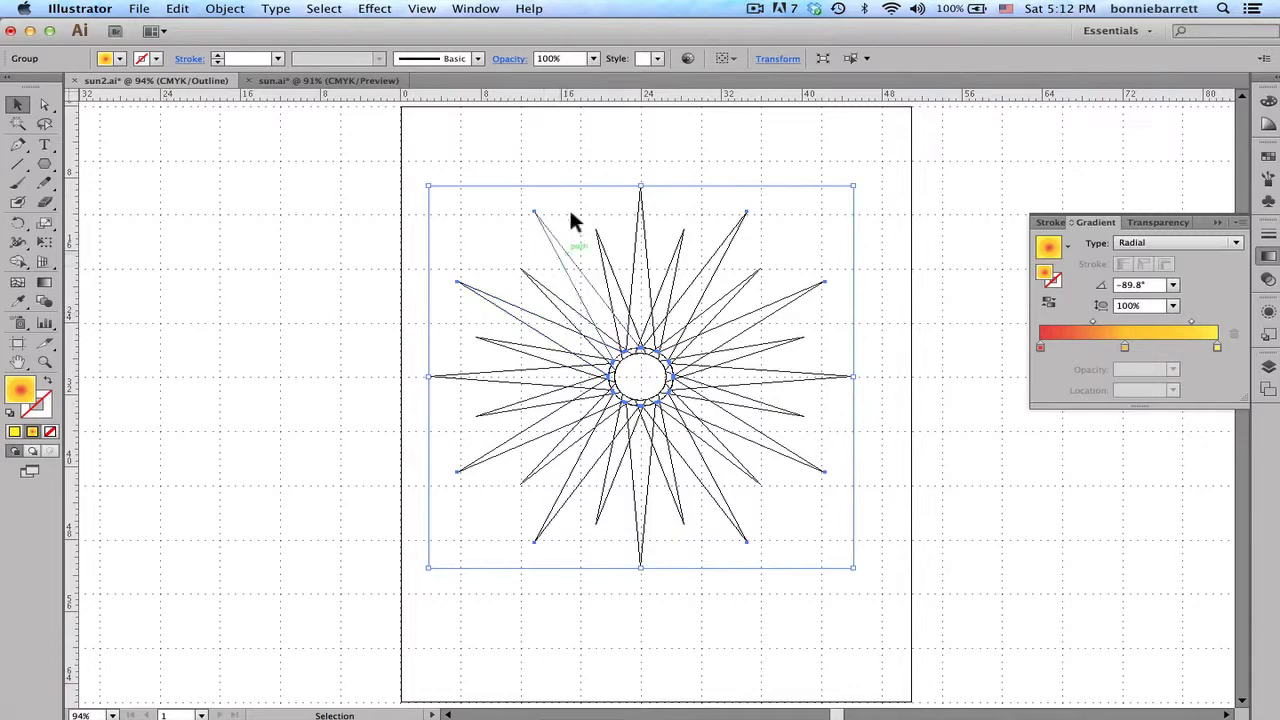
click(421, 9)
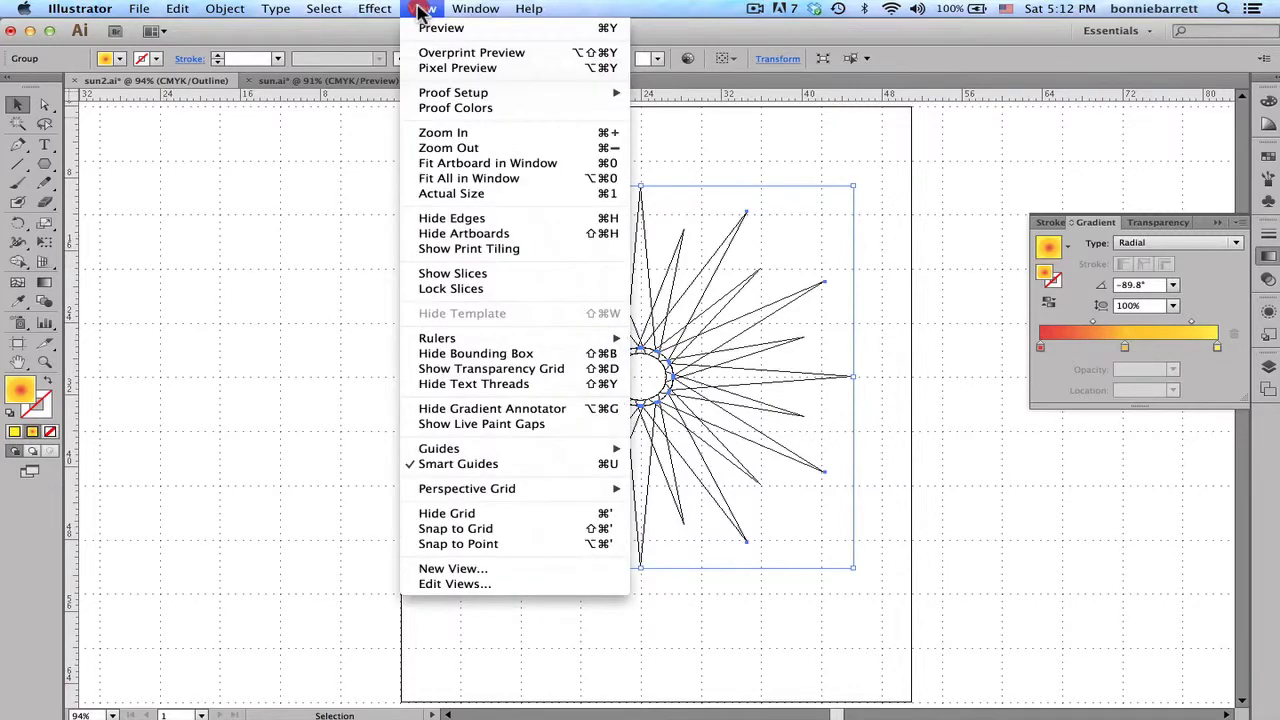
click(424, 28)
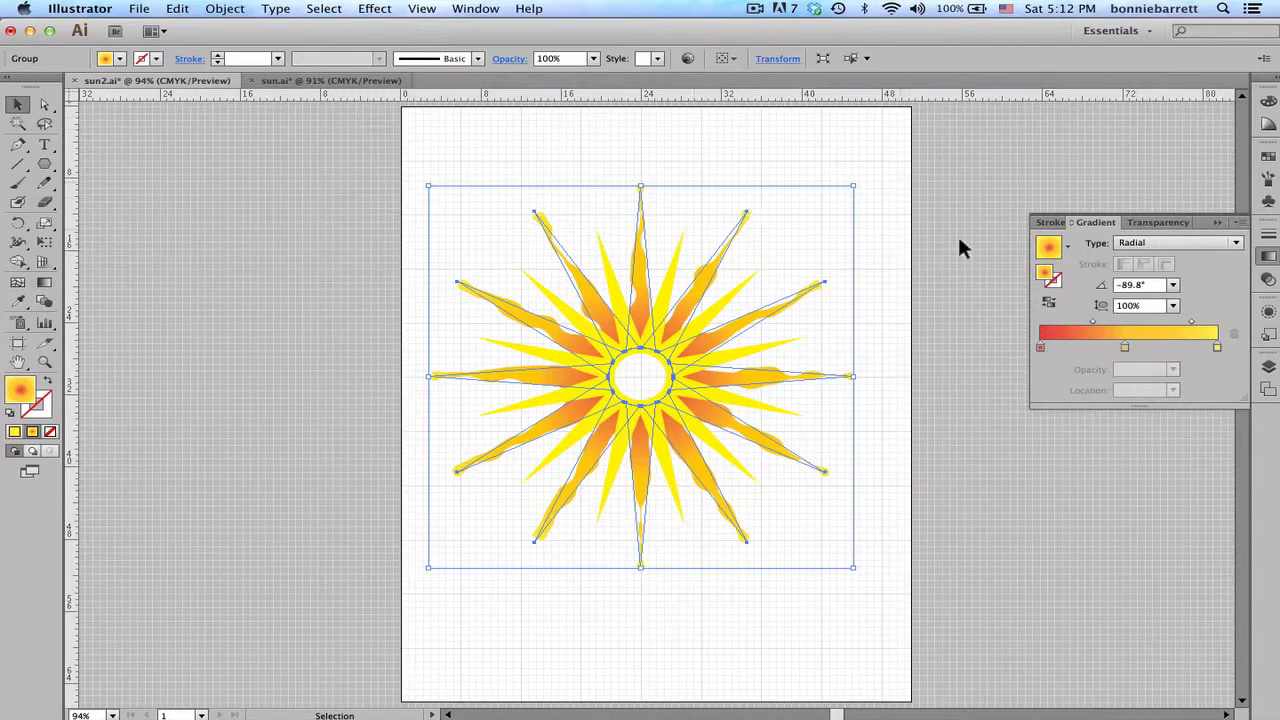
Step: Make the circle layer visible again
click(1217, 224)
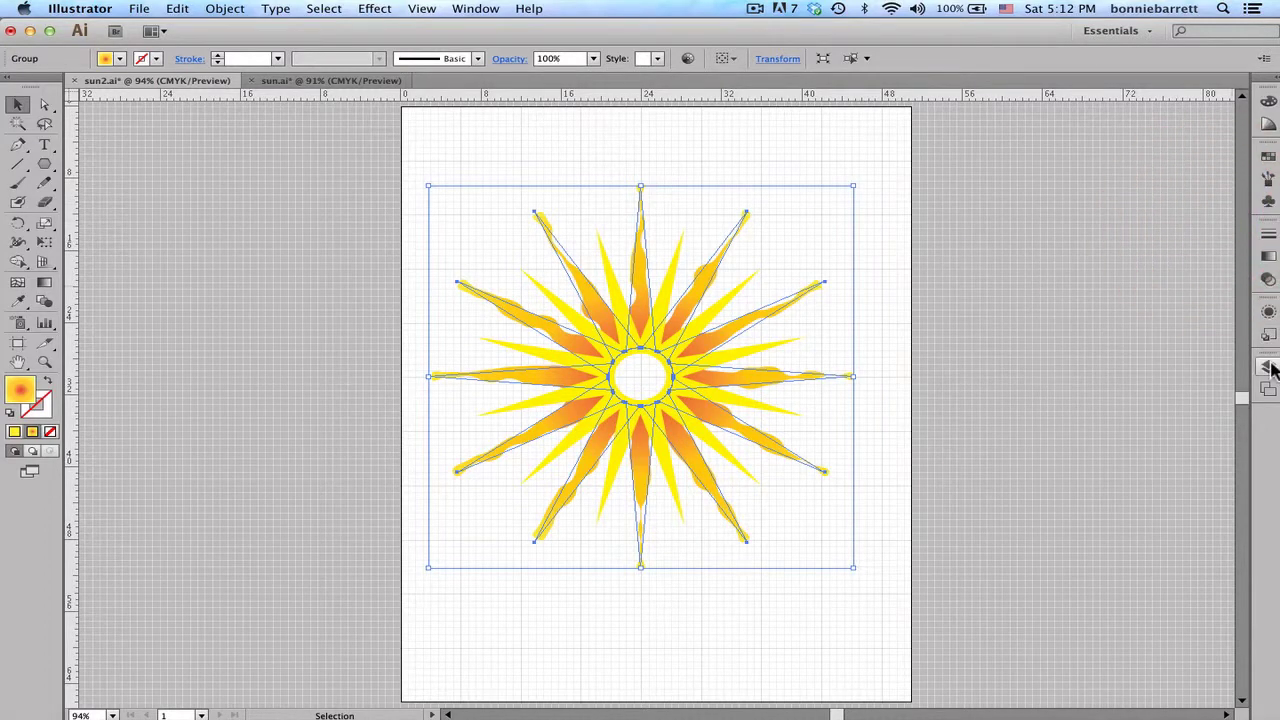
click(1262, 366)
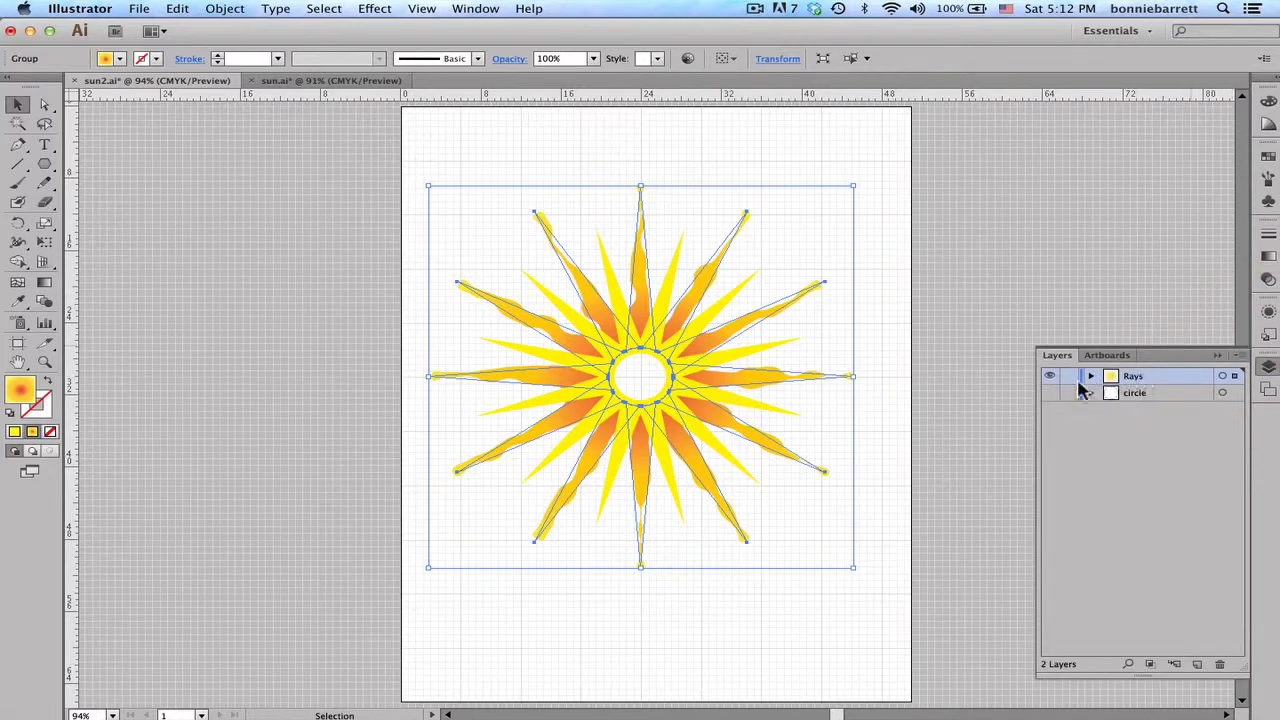
click(1049, 394)
Step: Fill the centre circle solid CMYK Red, then deselect it
click(890, 312)
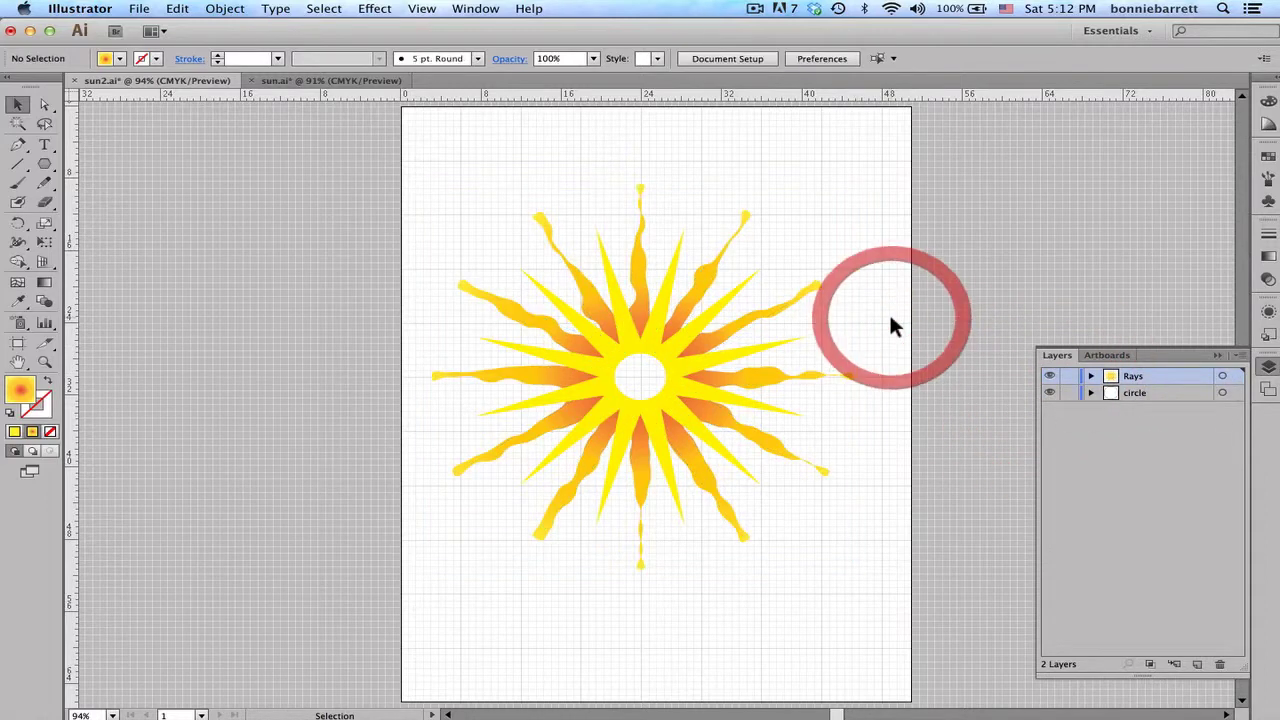
click(1223, 394)
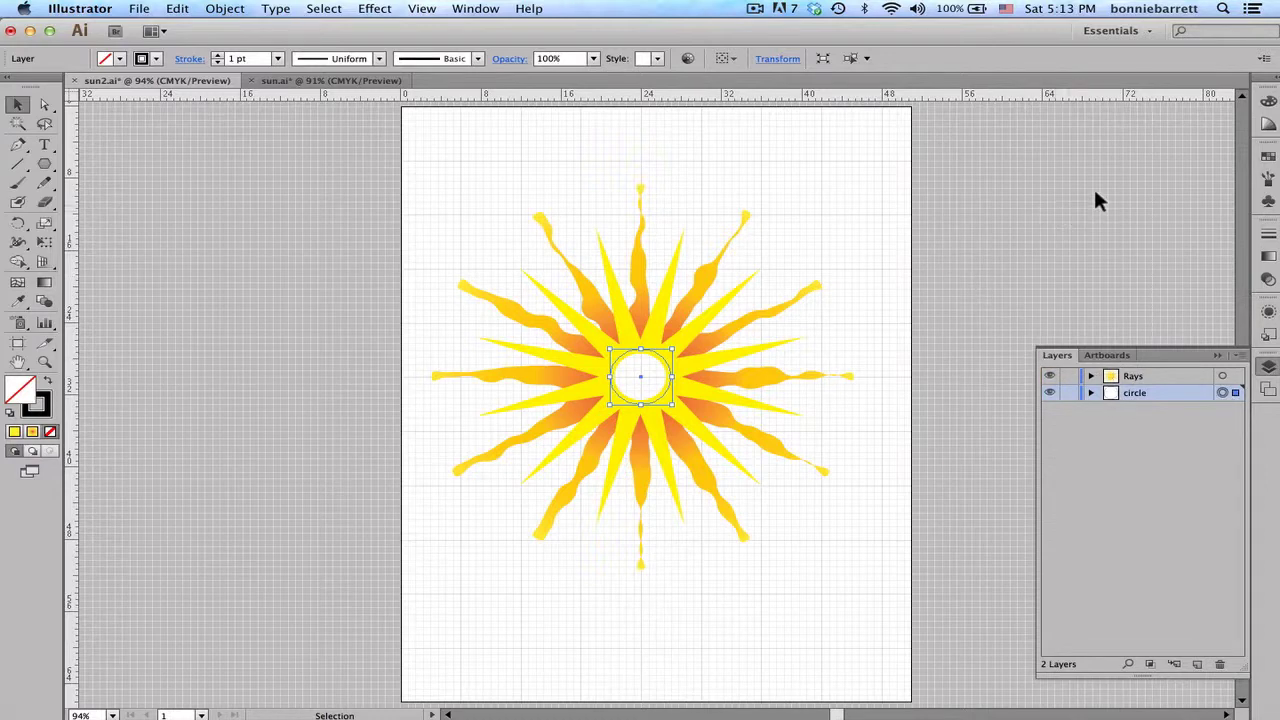
click(119, 58)
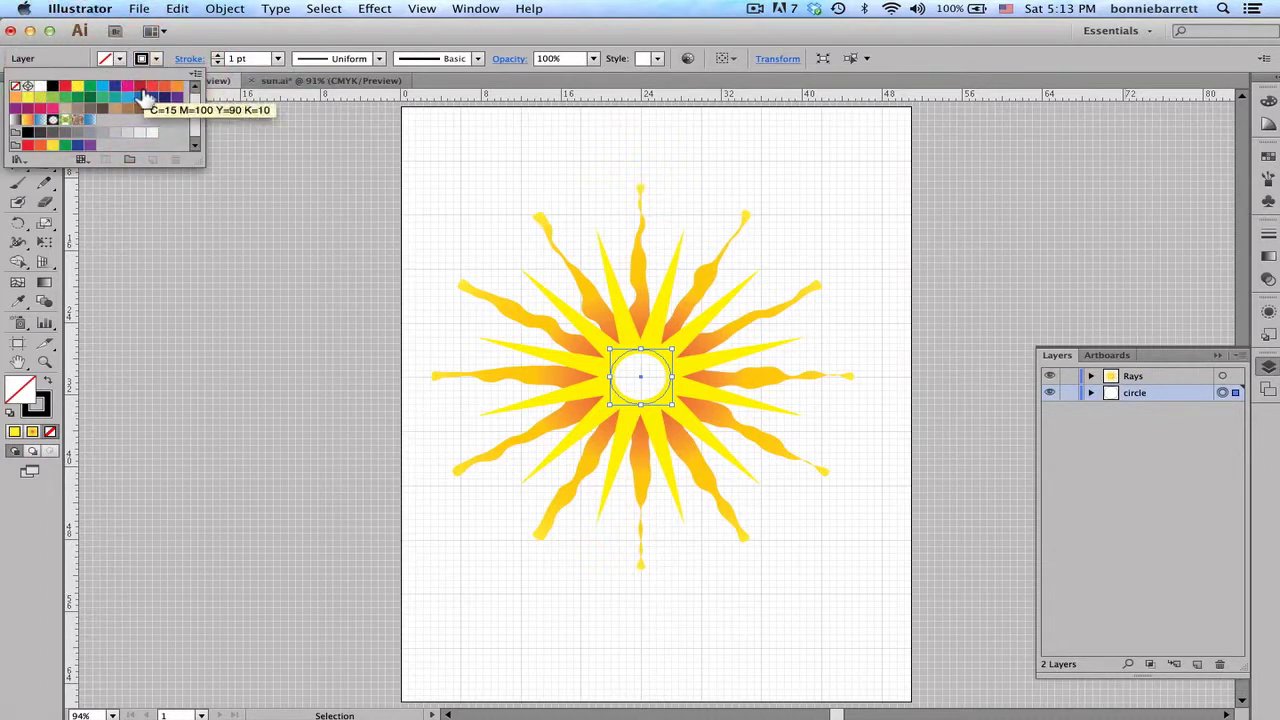
click(64, 88)
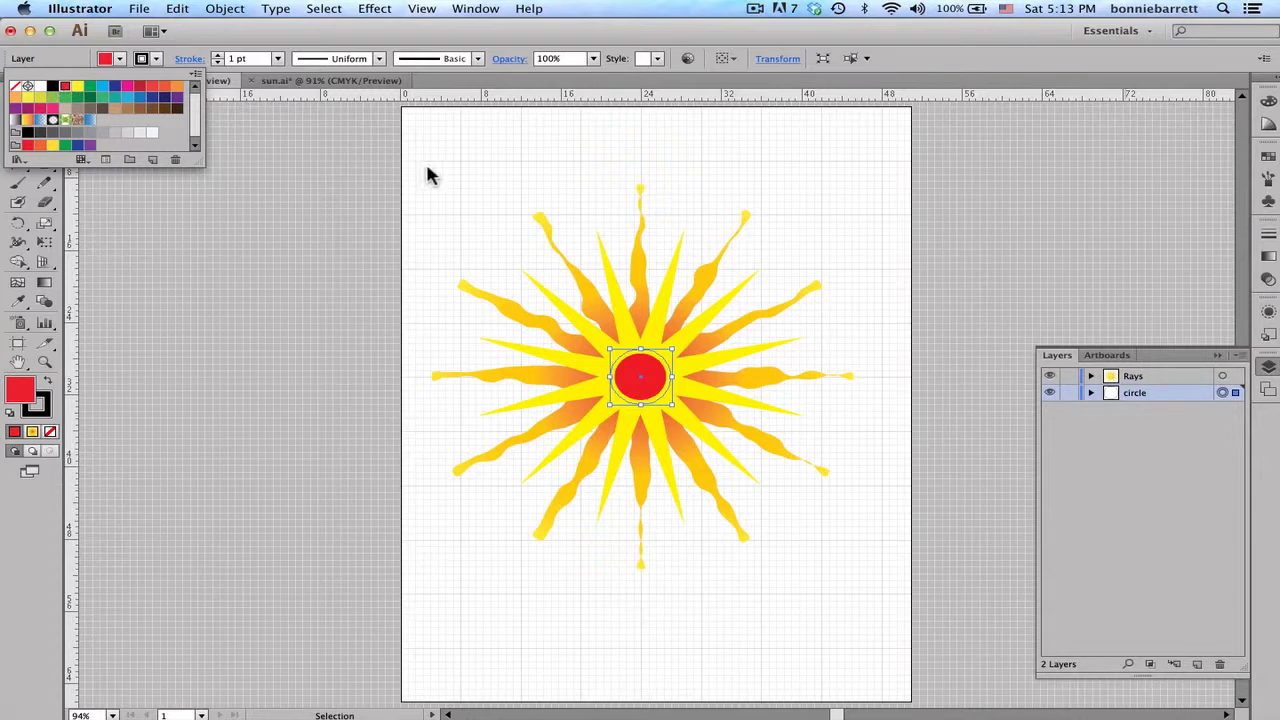
click(425, 160)
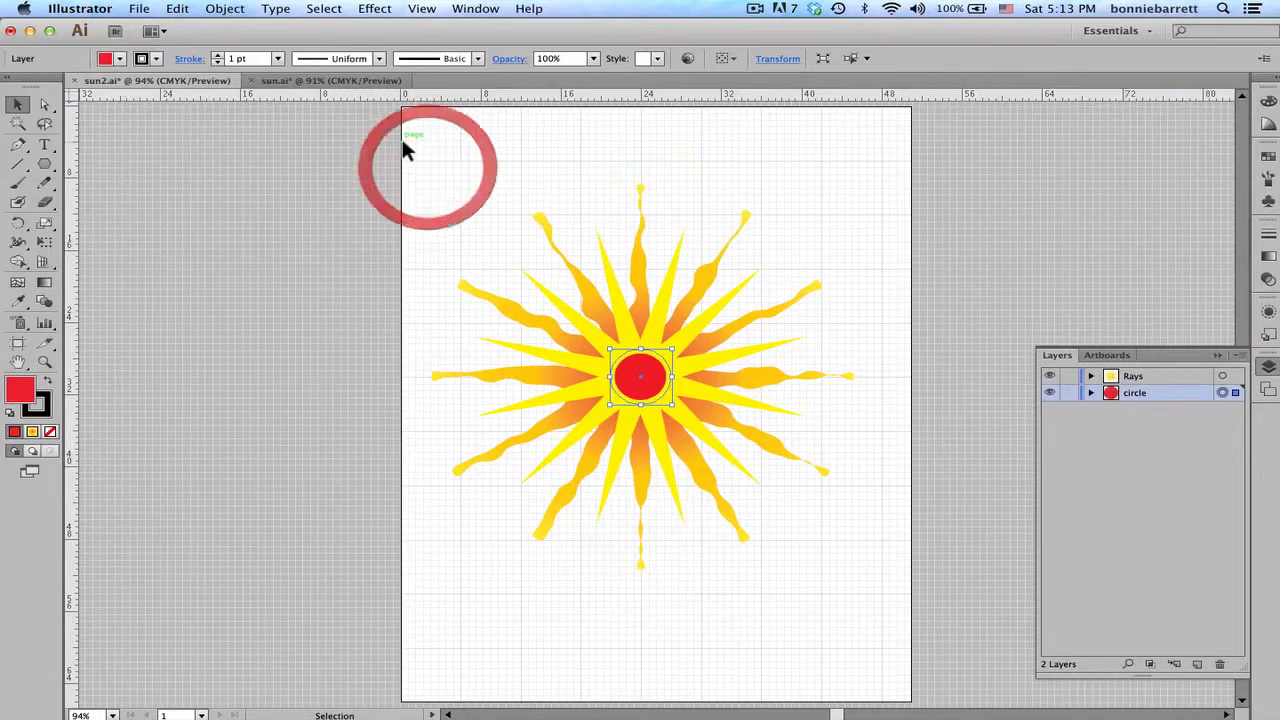
click(818, 248)
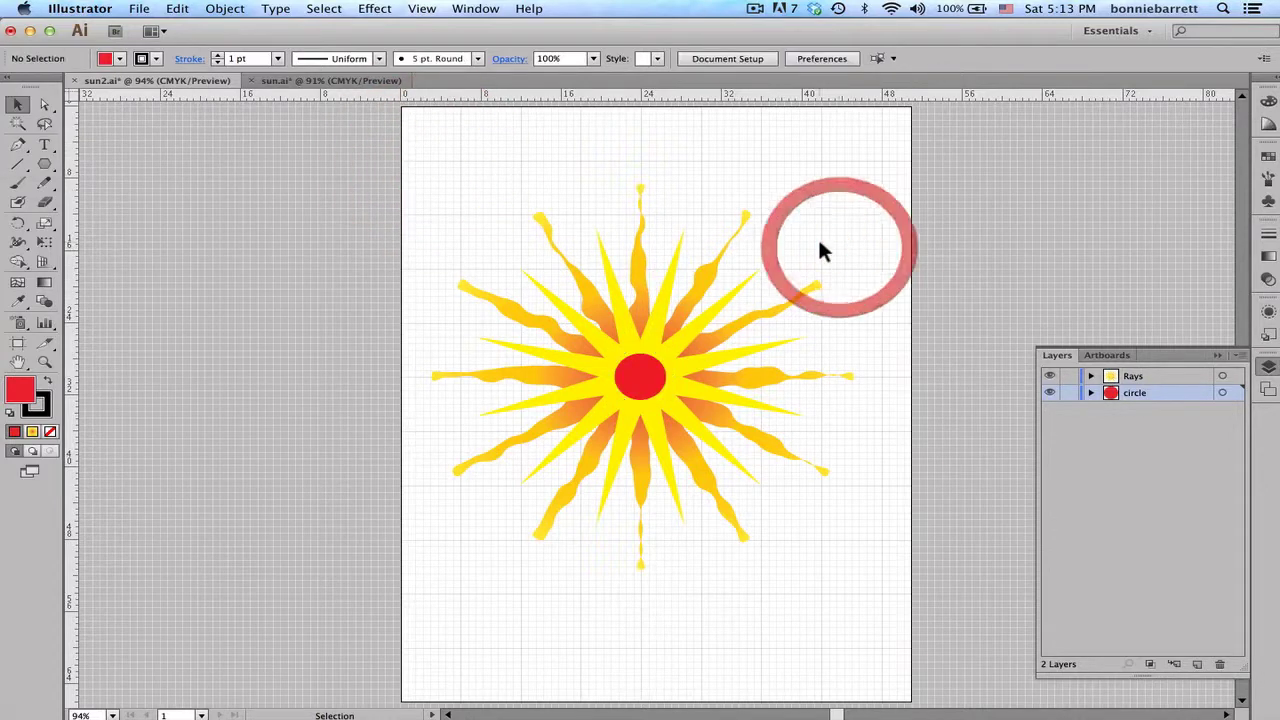
Step: Set Draw Behind mode, pick the Rectangle tool, and set the fill to the Sky blue gradient
click(33, 455)
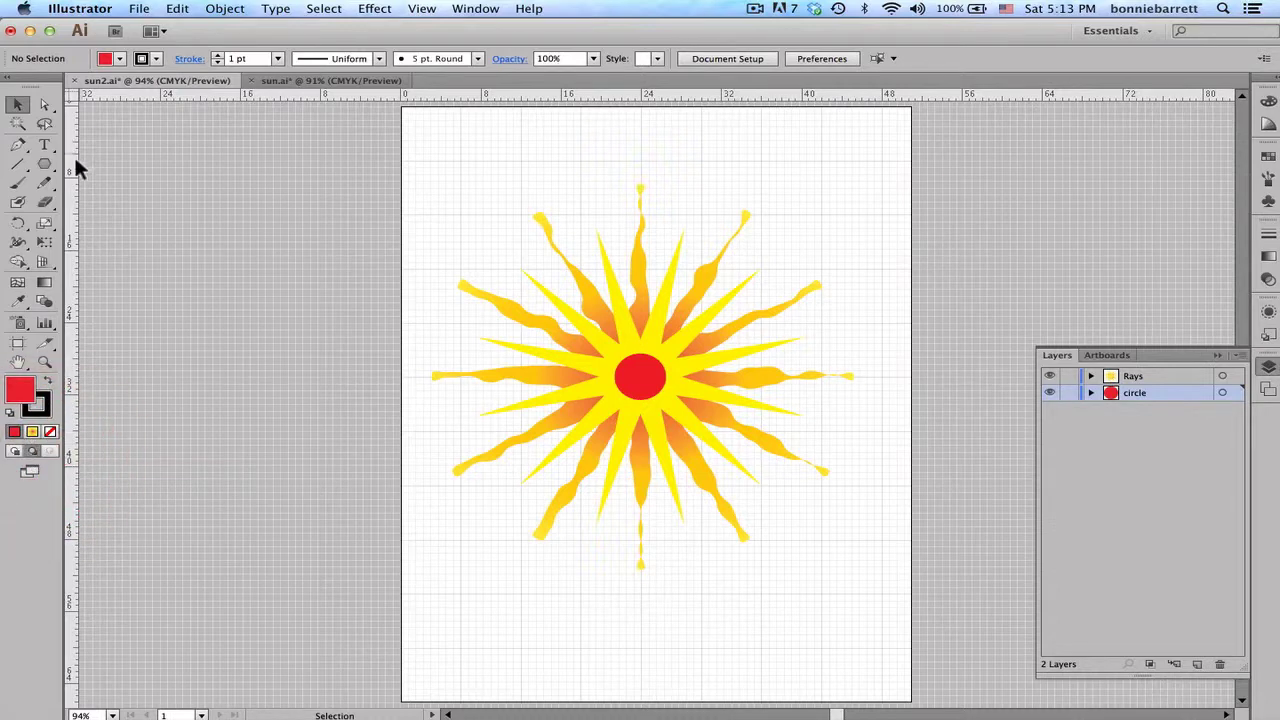
drag(44, 164, 100, 166)
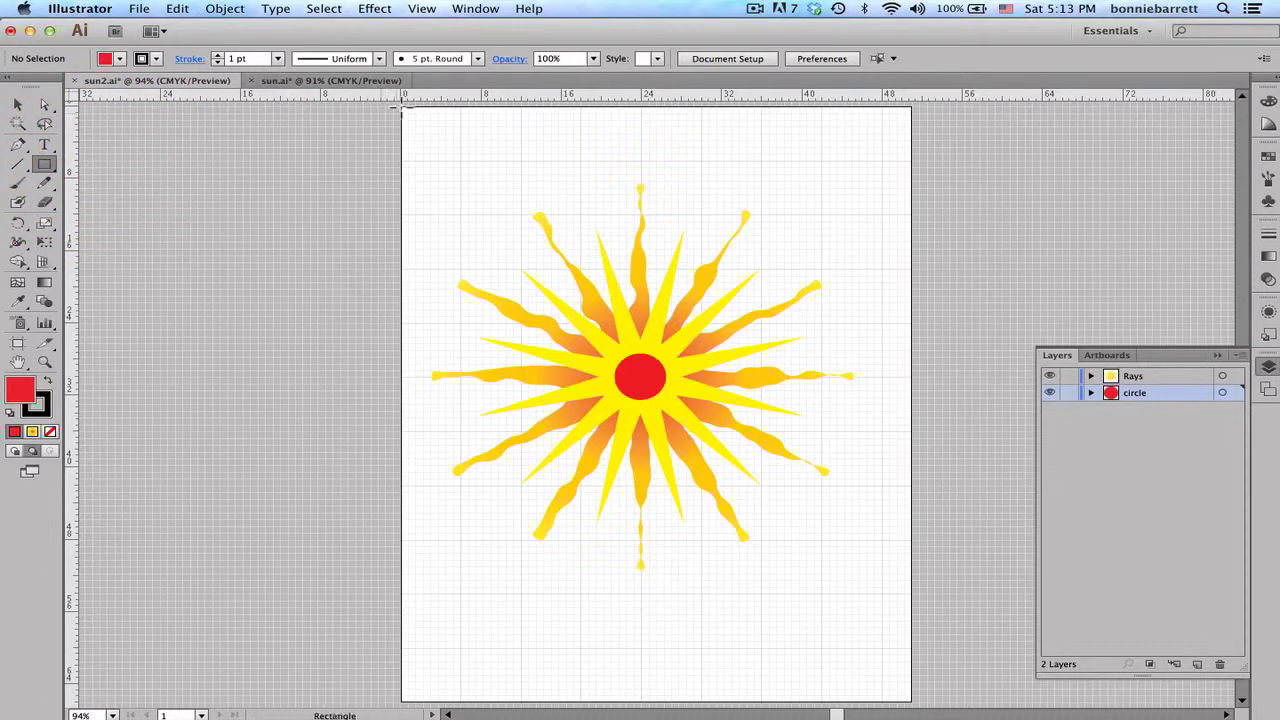
click(402, 107)
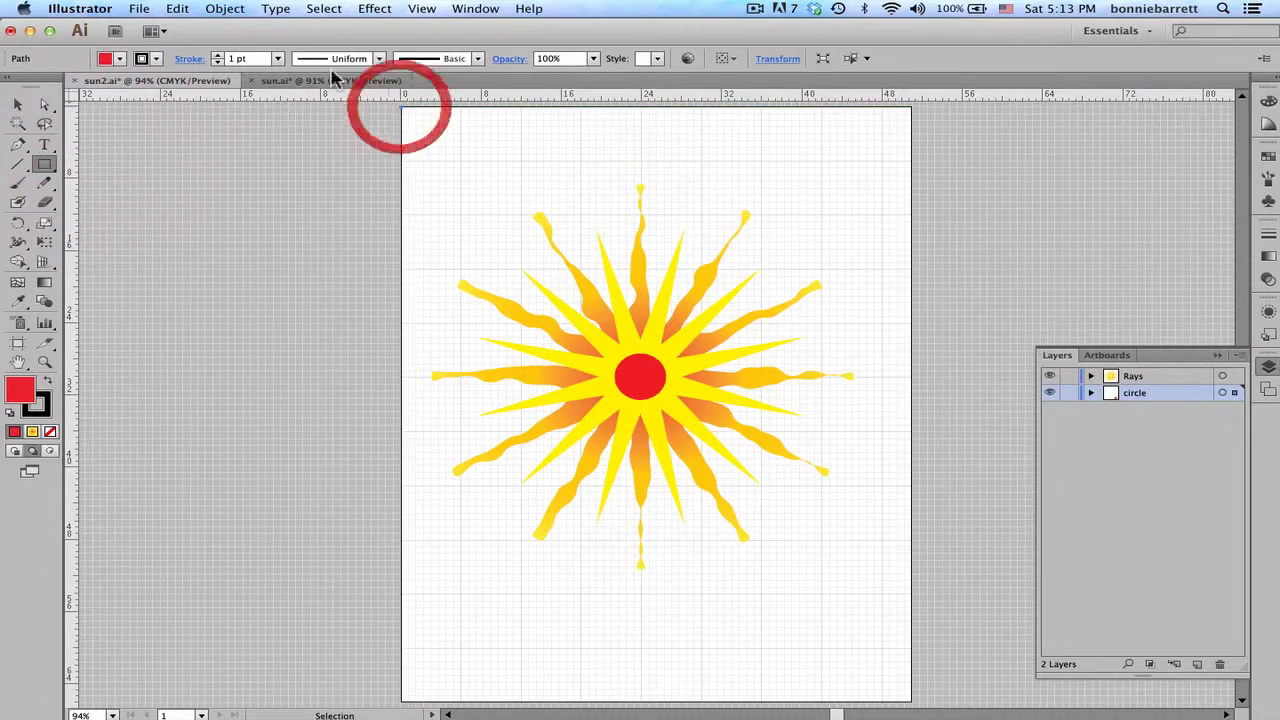
click(114, 60)
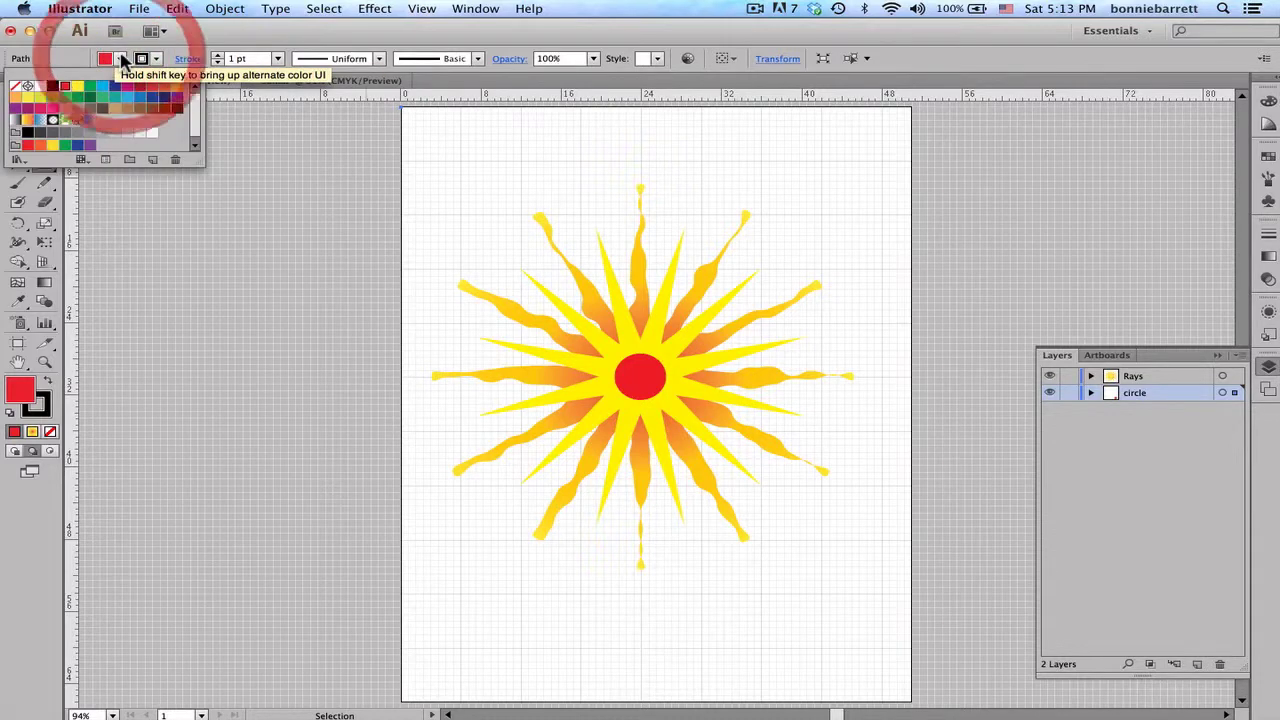
click(90, 120)
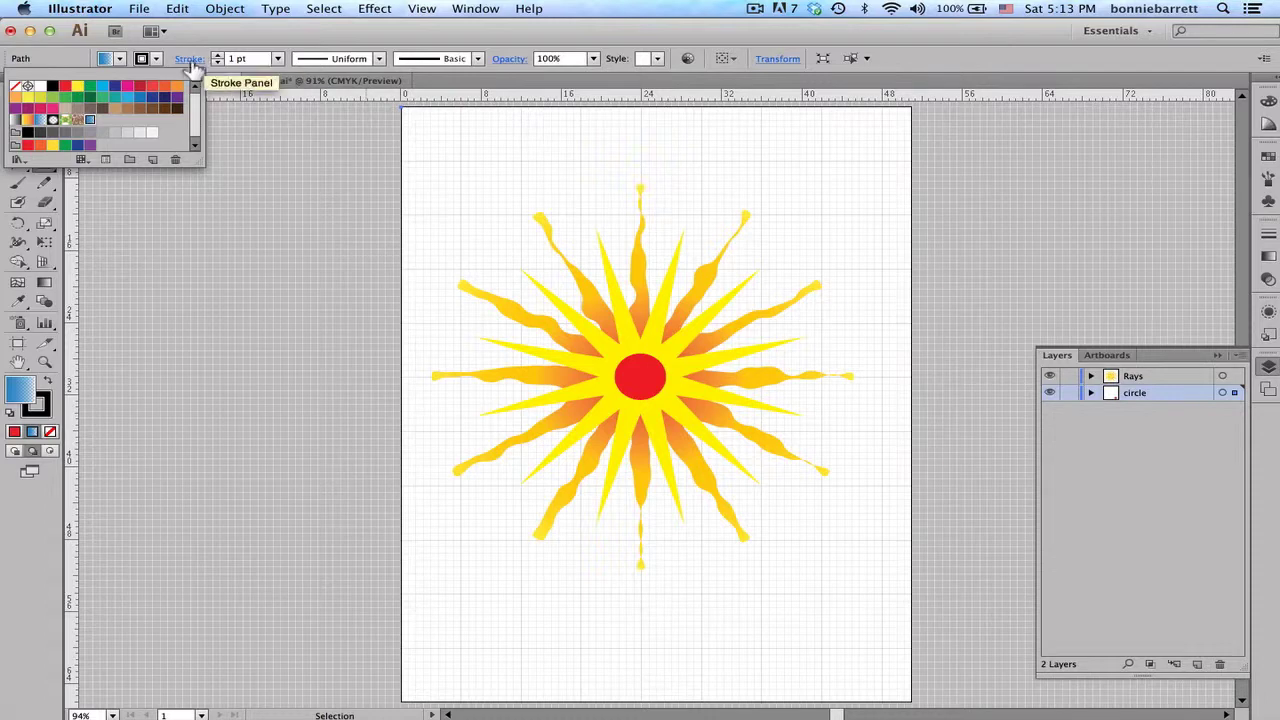
click(141, 58)
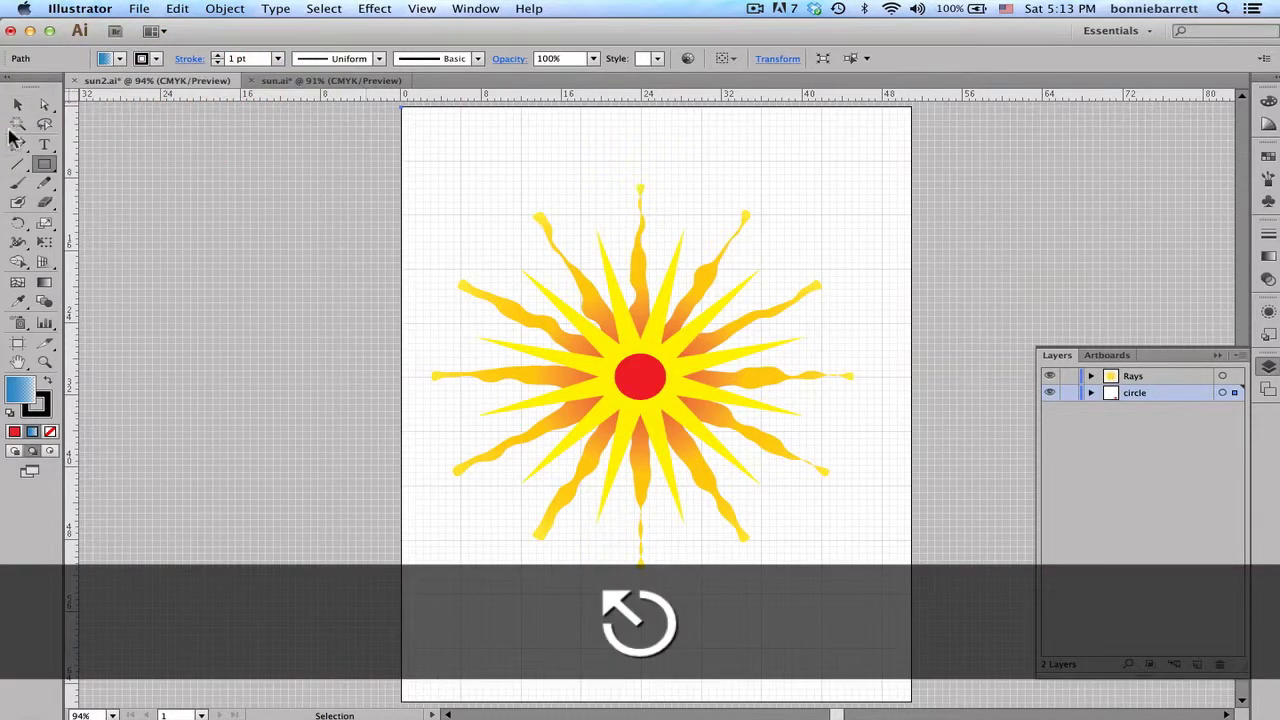
Step: Draw a page-sized rectangle whose gradient runs blue at the top to white at the bottom
click(44, 164)
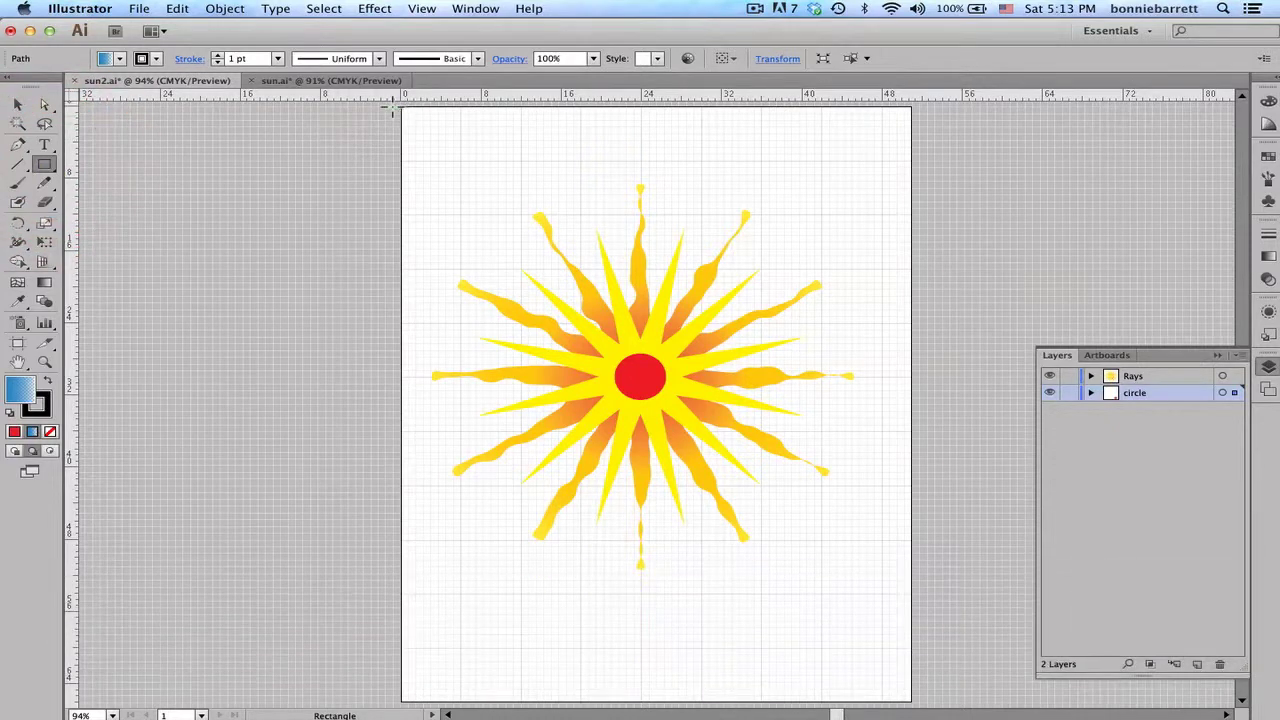
drag(401, 109, 910, 700)
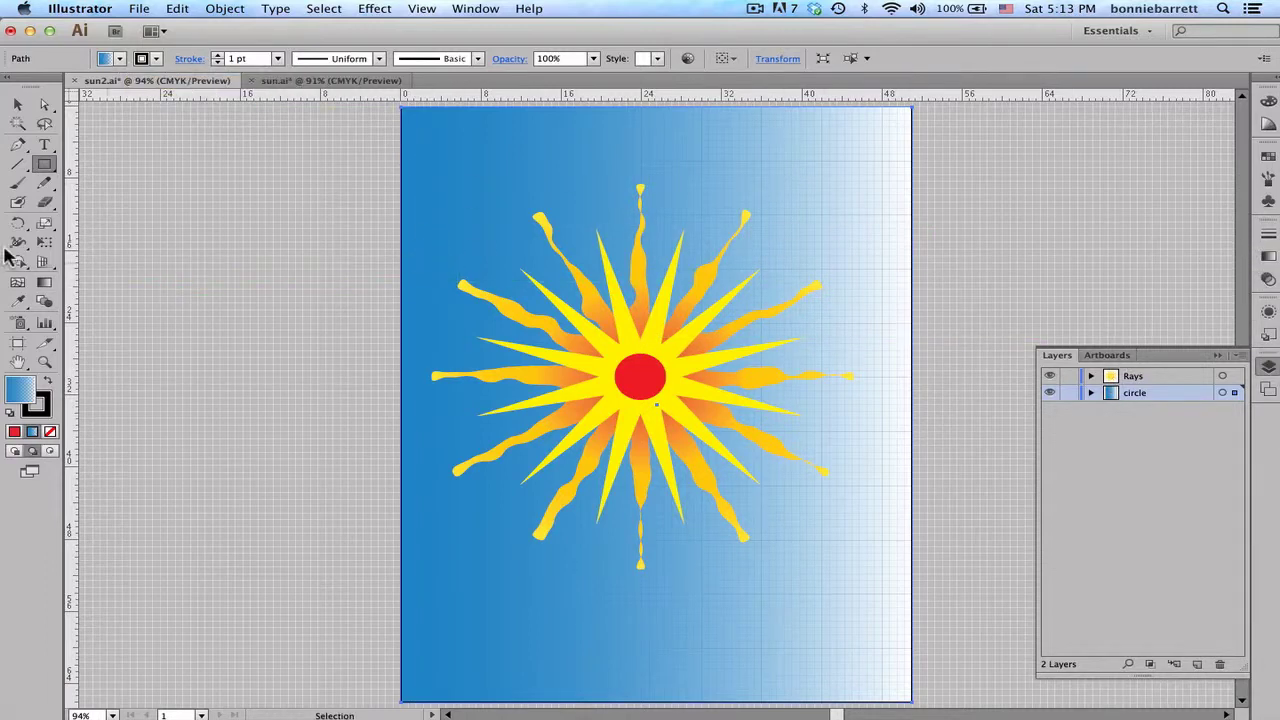
click(43, 283)
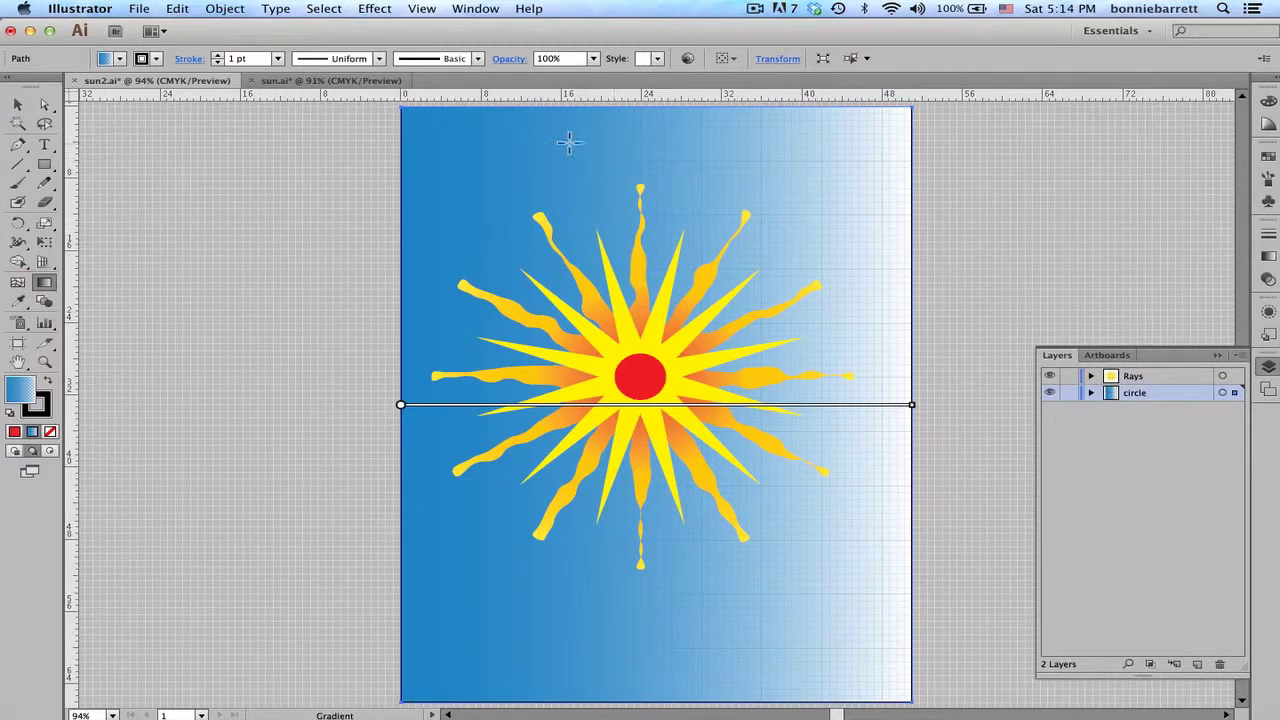
mouse_move(631, 119)
mouse_down()
mouse_move(603, 463)
mouse_move(640, 614)
mouse_move(629, 660)
mouse_up()
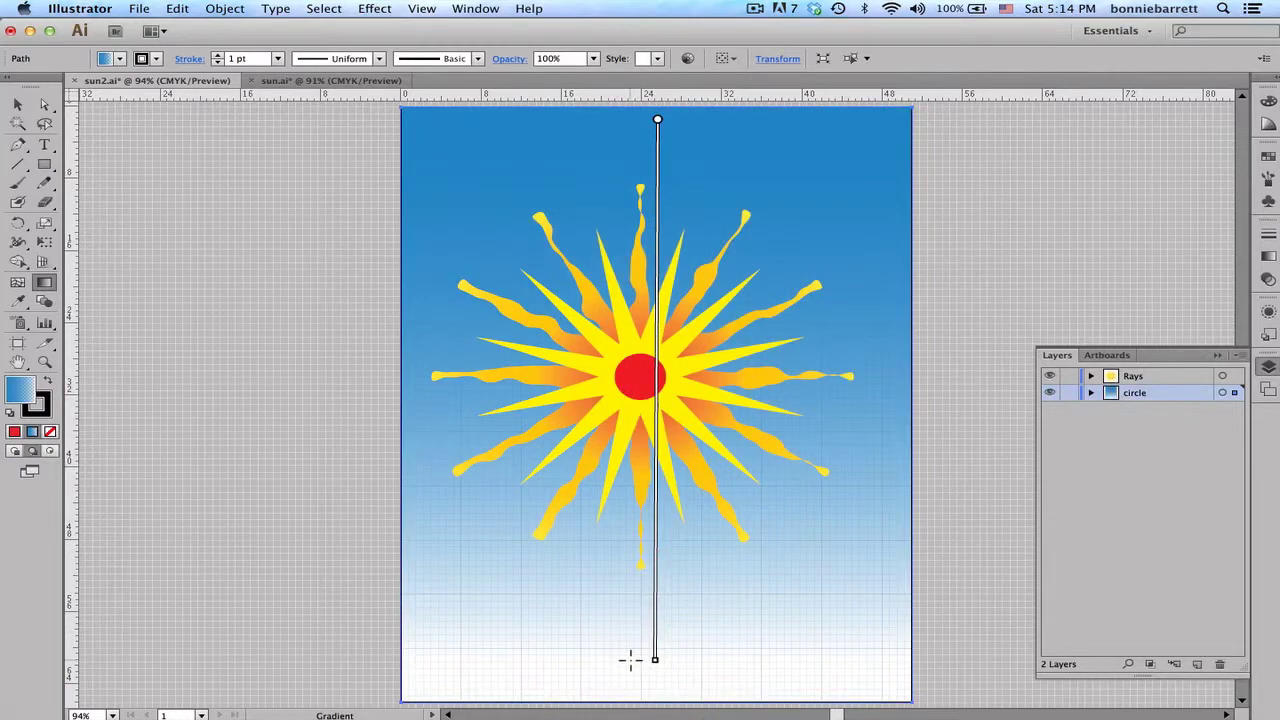
Step: Hide the grid and deselect the background rectangle
click(420, 9)
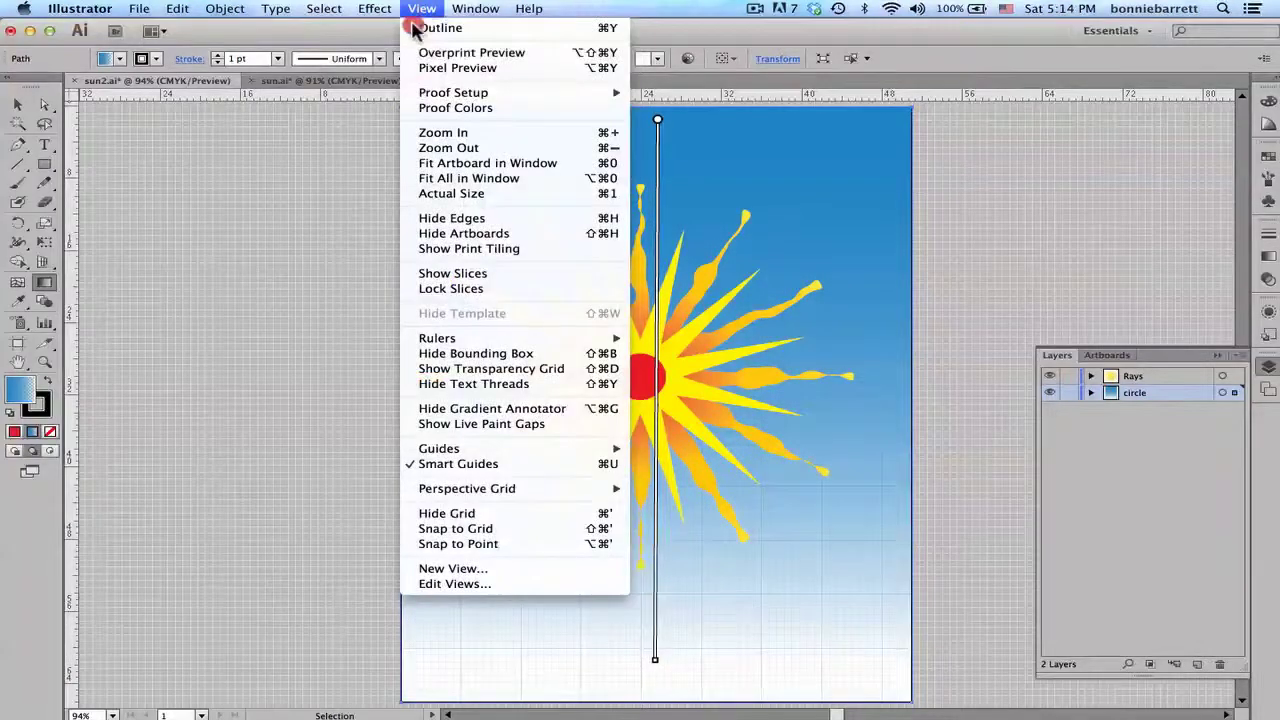
click(427, 522)
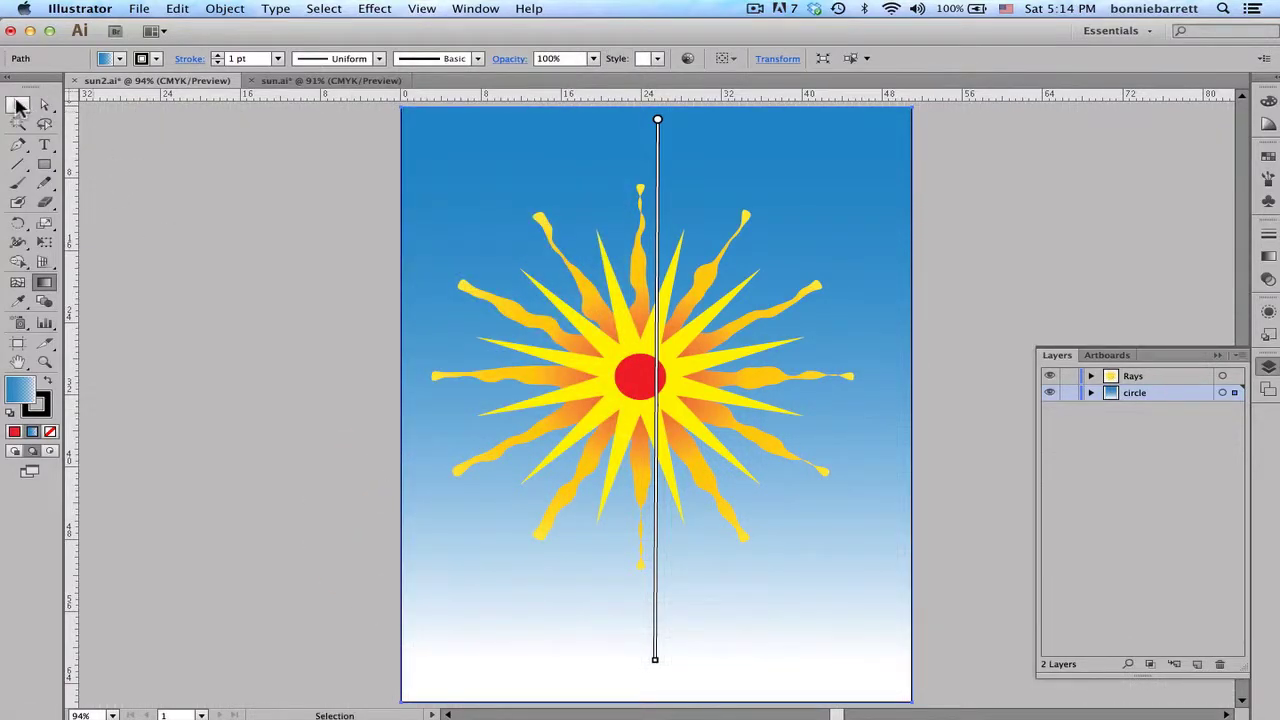
click(19, 104)
click(216, 175)
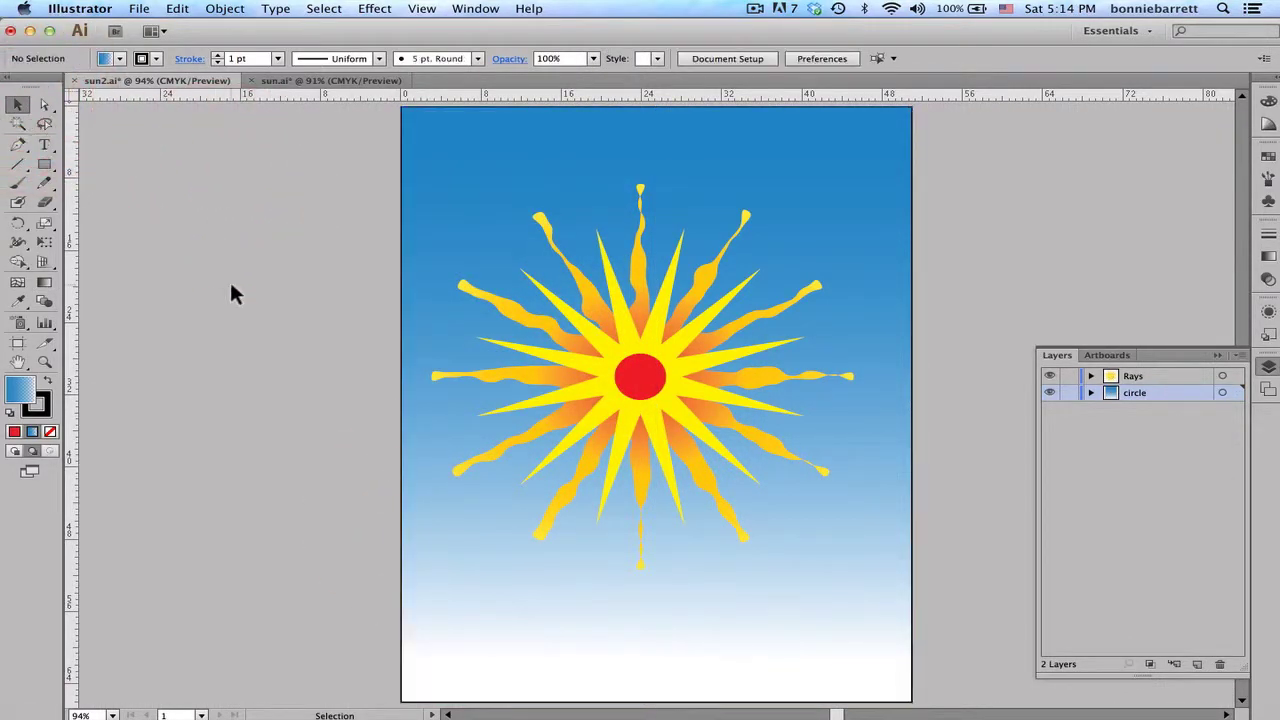